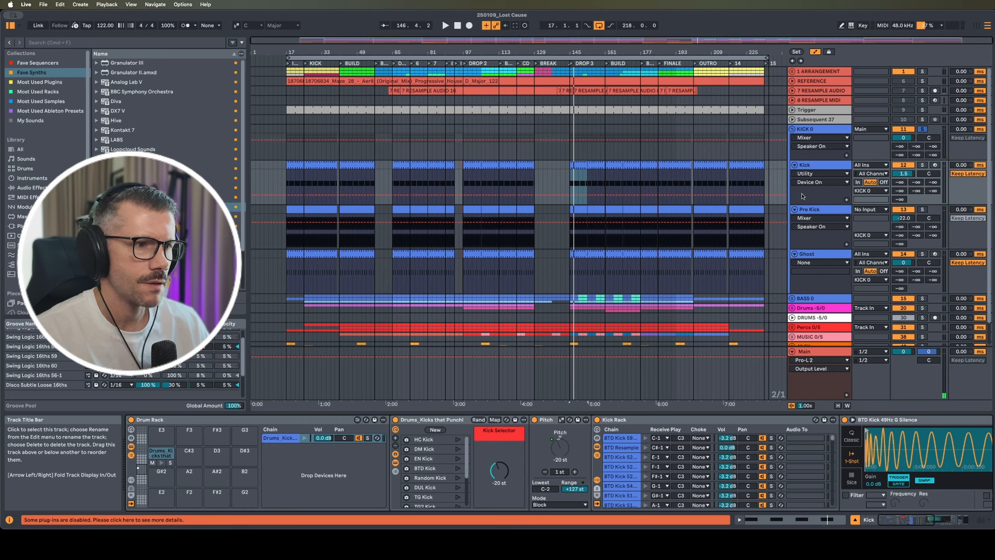
# Solo Kick, compare its Overdrive bypassed and restored during playback, then show Pre Kick's devices
pyautogui.hscroll(10, 305, 473)
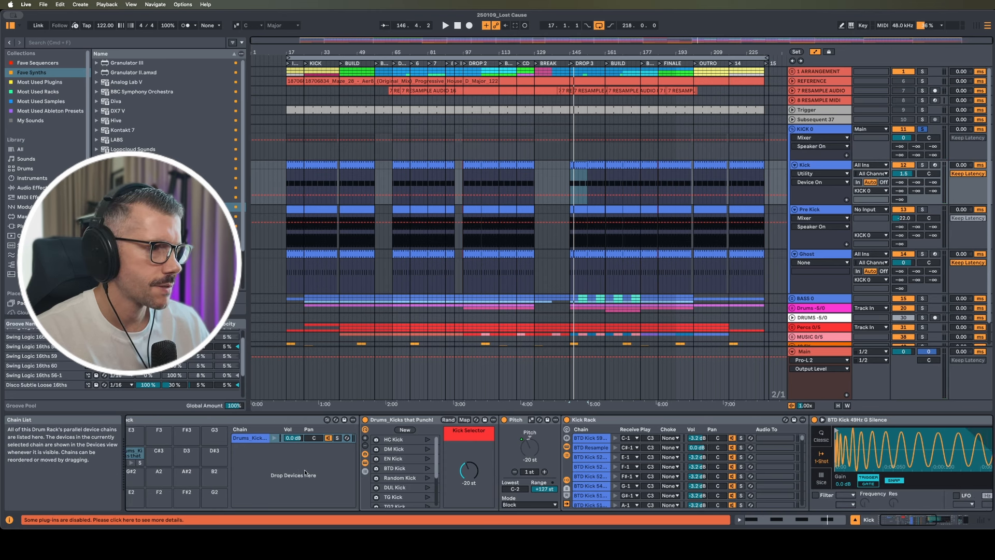
pyautogui.hscroll(8, 305, 472)
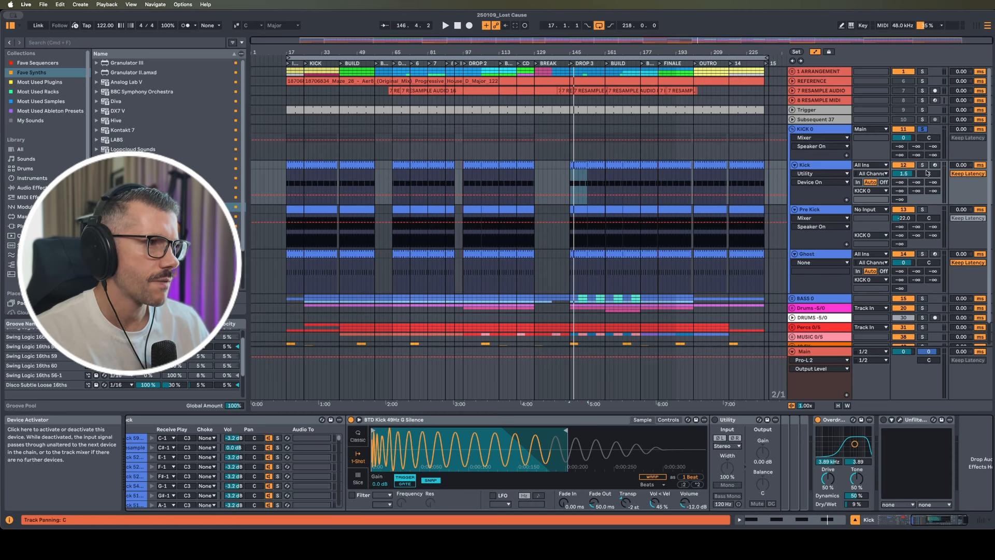
pyautogui.click(923, 165)
pyautogui.click(819, 420)
pyautogui.press('space')
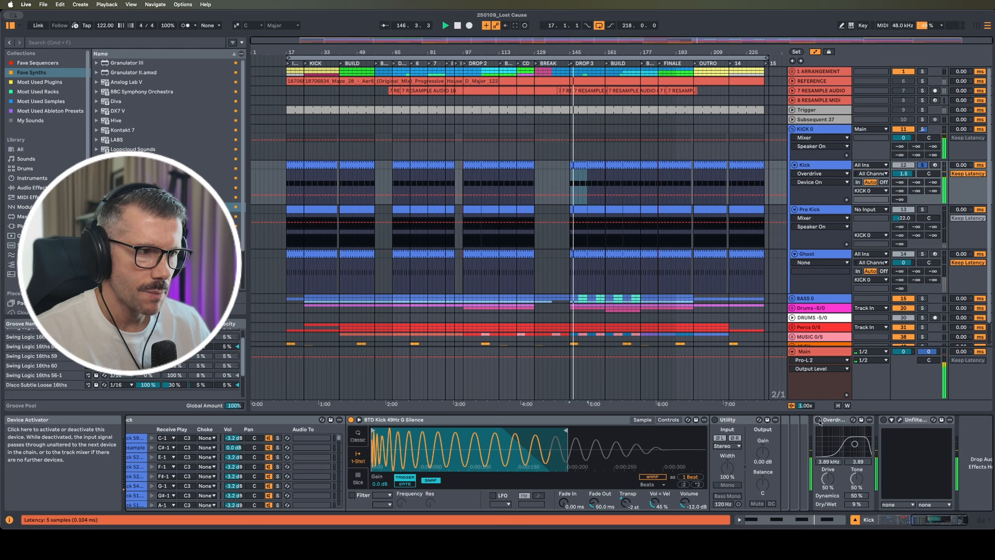
pyautogui.click(819, 420)
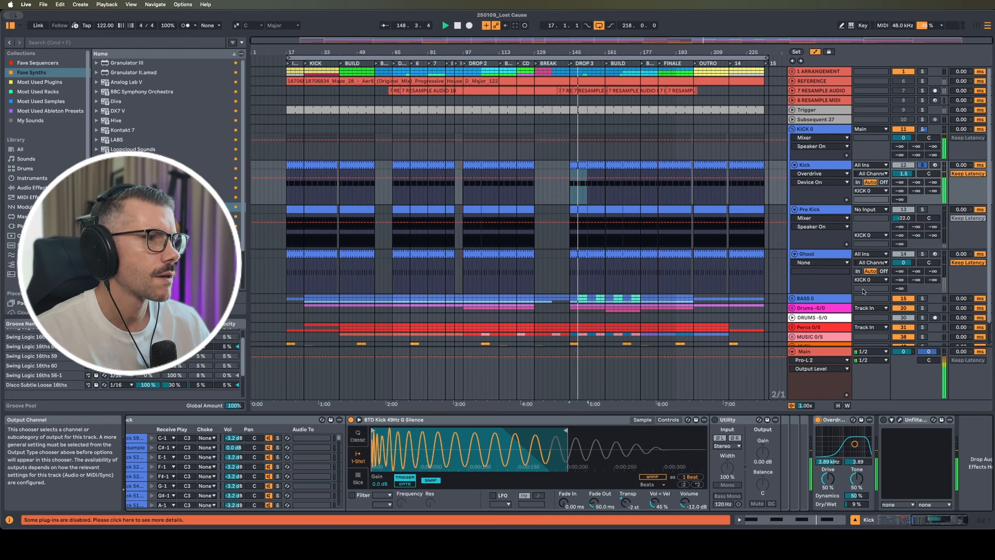
pyautogui.click(824, 214)
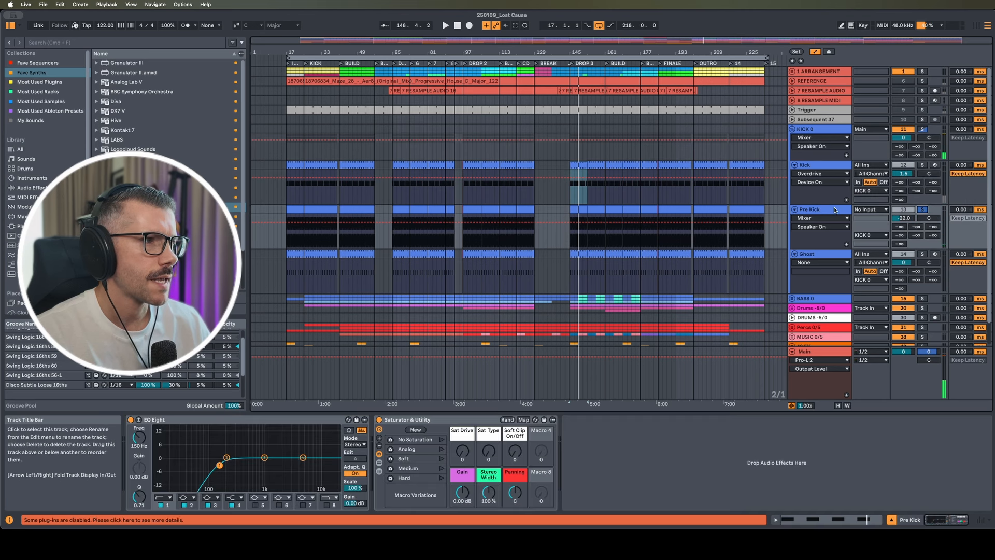
# Open the EDM Pro Kick Zap-4.wav clip and solo Kick together with Pre Kick
pyautogui.doubleClick(581, 208)
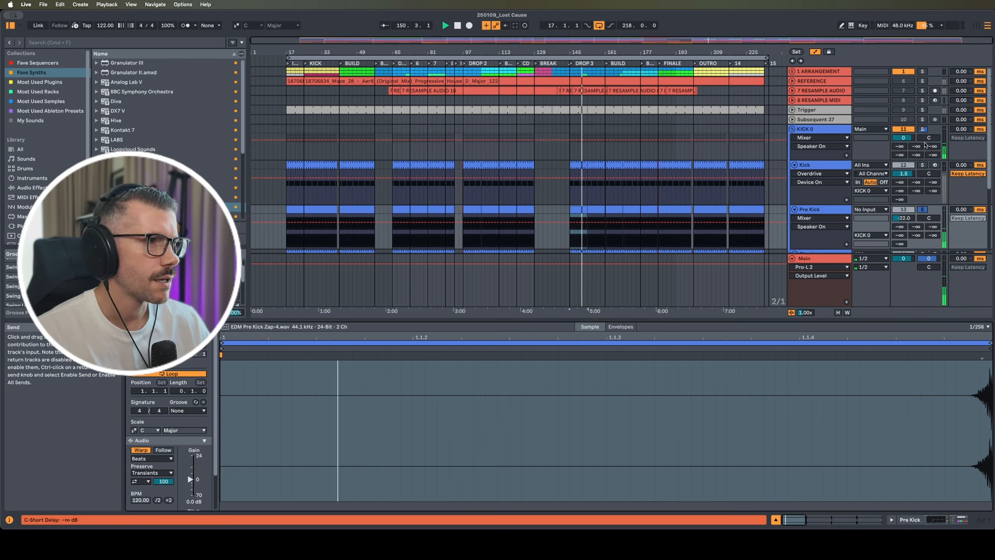
pyautogui.click(923, 165)
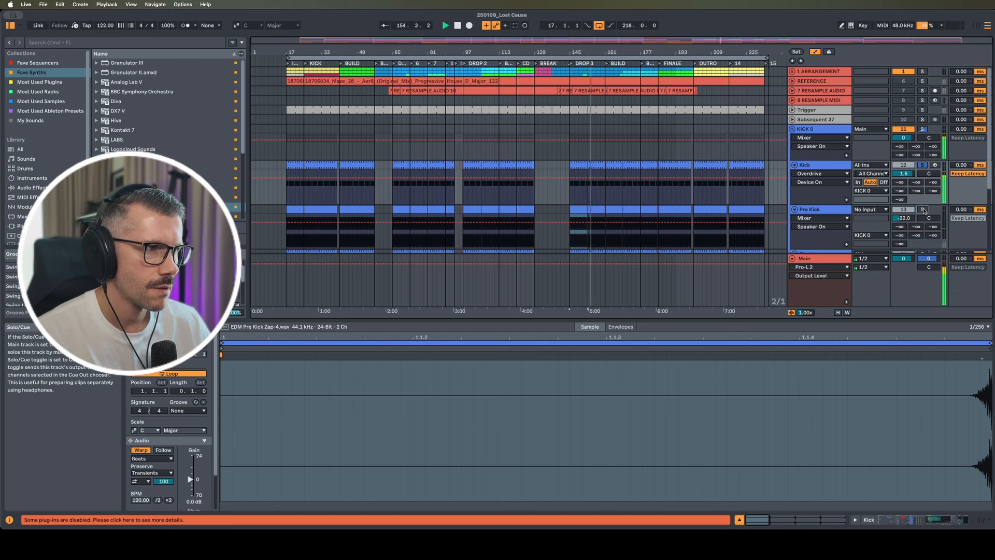
pyautogui.click(923, 209)
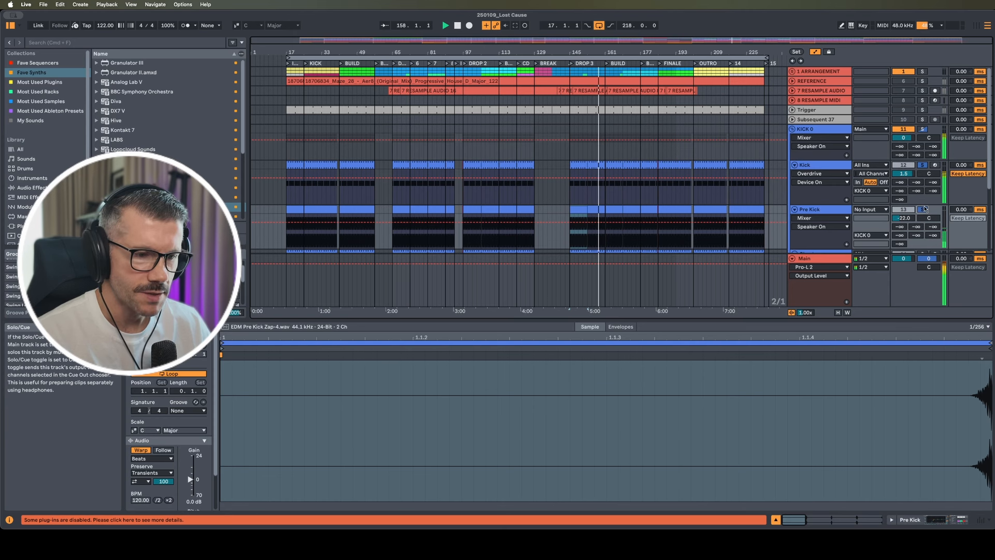
# Solo the Ghost track alone and play from bar 145
pyautogui.scroll(-3, 925, 209)
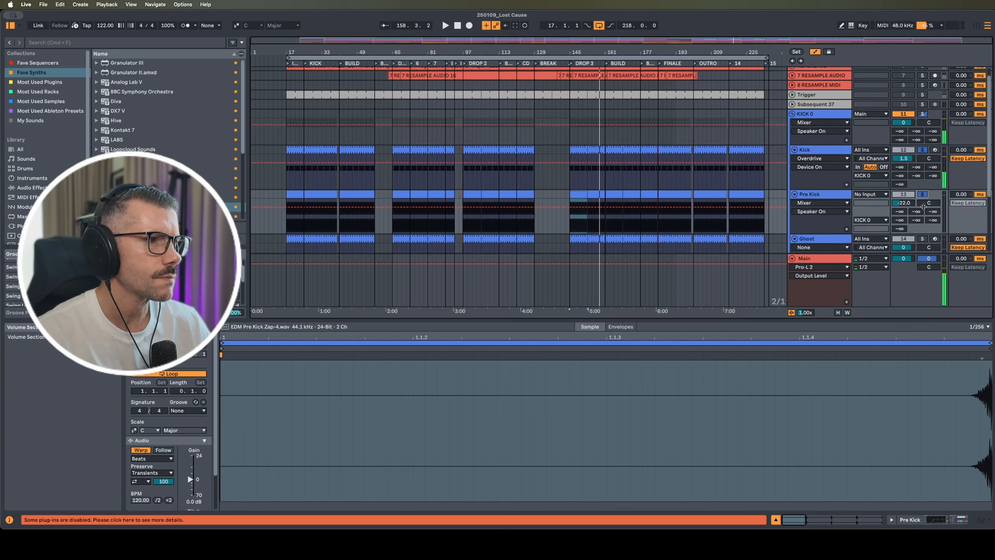
pyautogui.click(923, 202)
pyautogui.press('space')
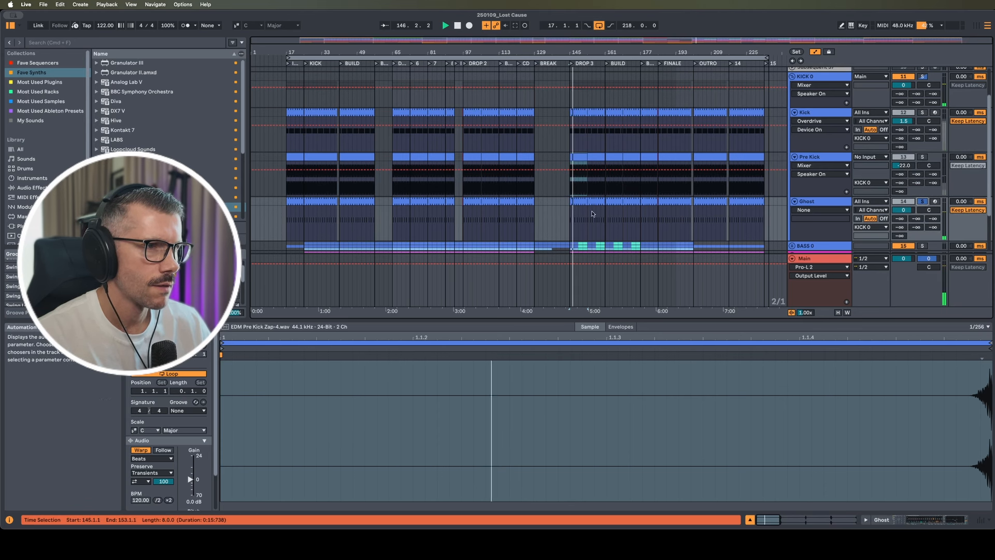
# Show the Ghost Kick clip's device chain and compare its EQ Eight off and on
pyautogui.click(576, 206)
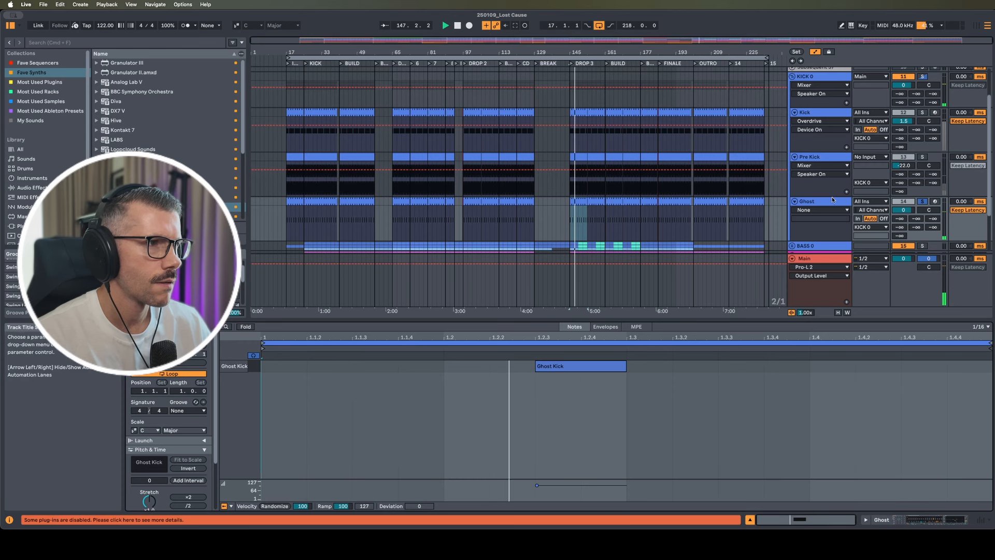
pyautogui.hotkey('shift', 'Tab')
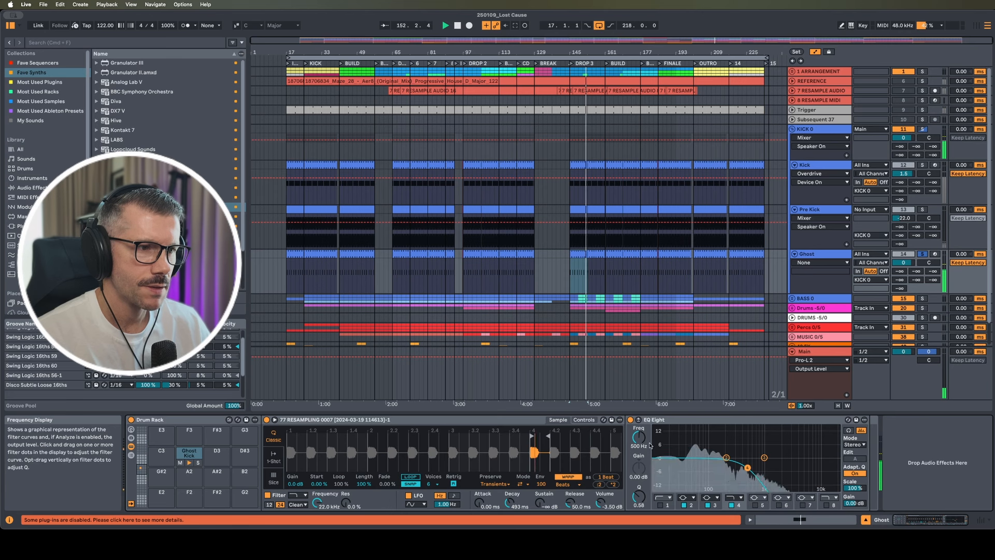
pyautogui.click(631, 420)
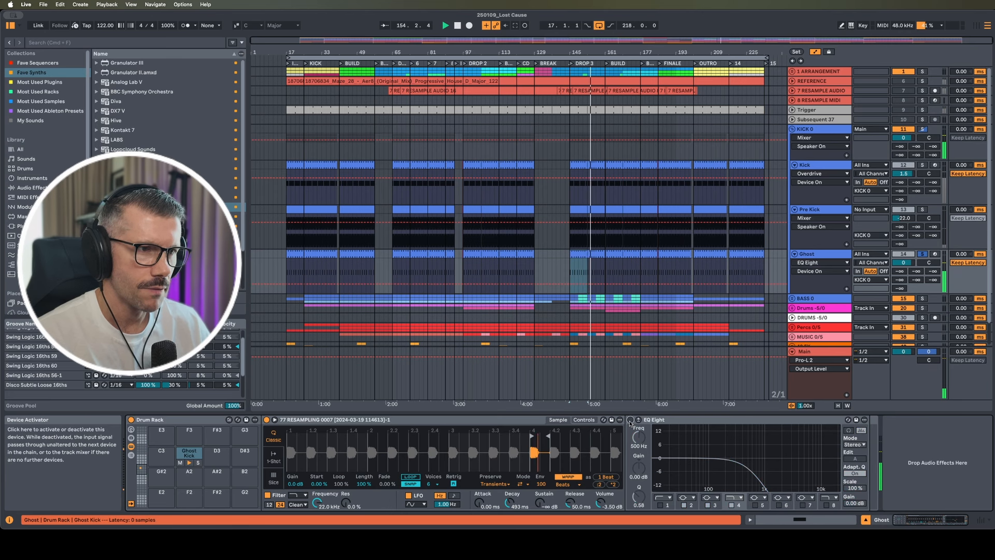
pyautogui.click(630, 420)
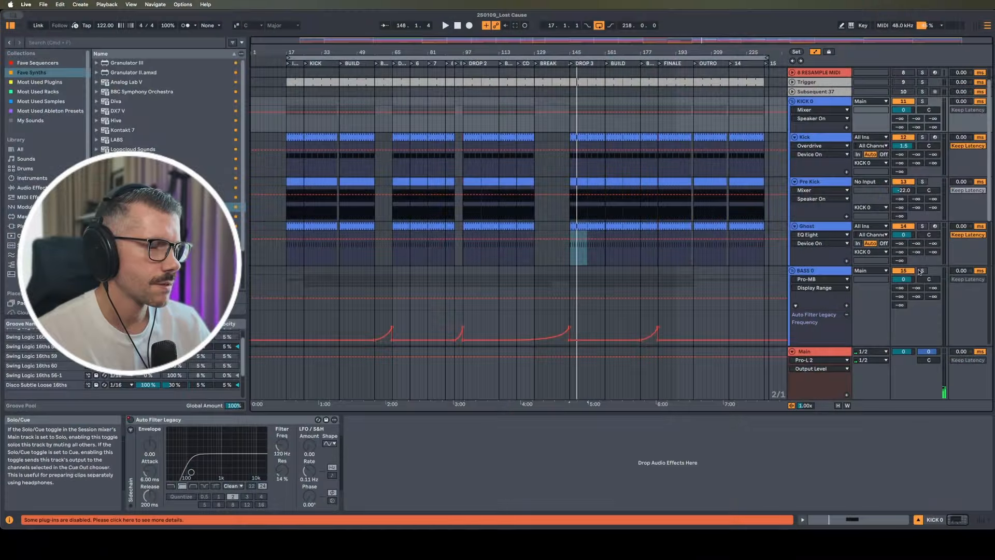
# Solo the BASS 0 group, play from bar 145 and scroll down to the bass tracks
pyautogui.click(921, 272)
pyautogui.press('space')
pyautogui.scroll(-3, 828, 265)
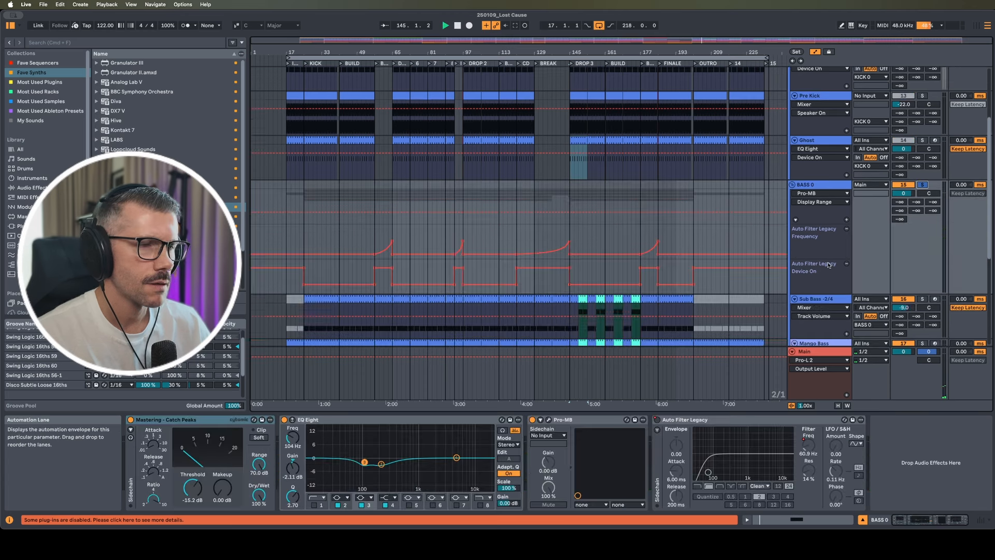
pyautogui.scroll(-2, 828, 264)
pyautogui.scroll(-2, 828, 265)
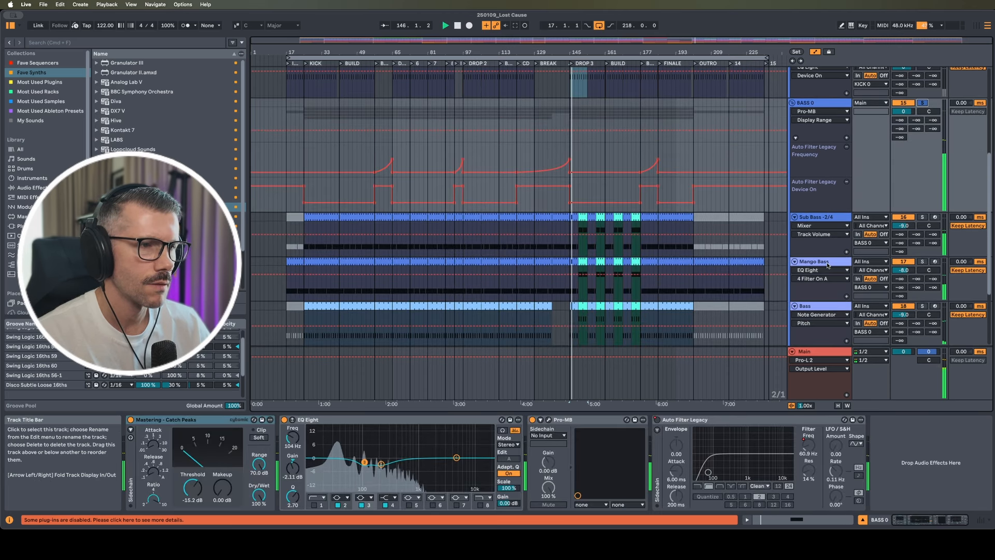
pyautogui.scroll(-3, 828, 265)
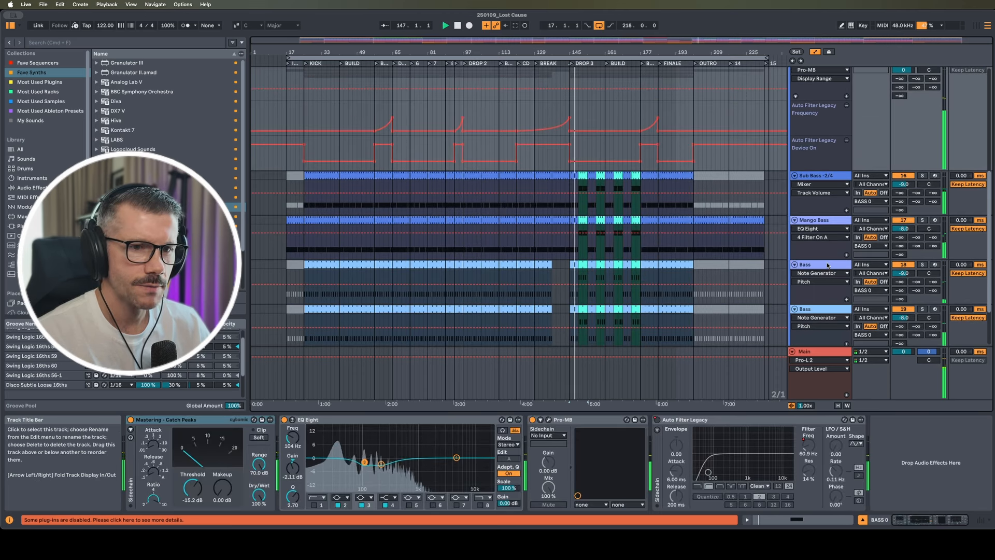
pyautogui.scroll(2, 809, 239)
# Select the Sub Bass track, solo it and restart playback near bar 145
pyautogui.click(808, 228)
pyautogui.press('s')
pyautogui.press('space')
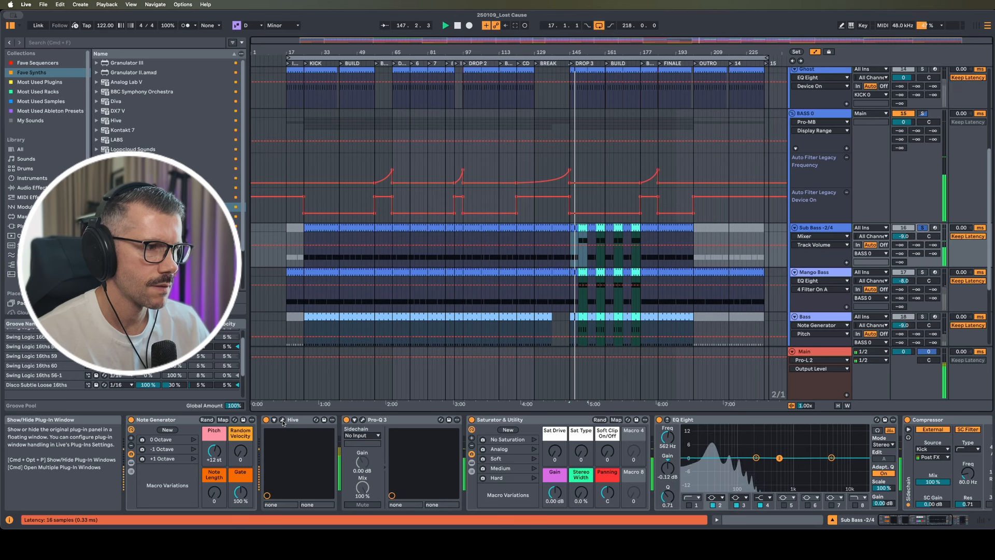
pyautogui.click(316, 420)
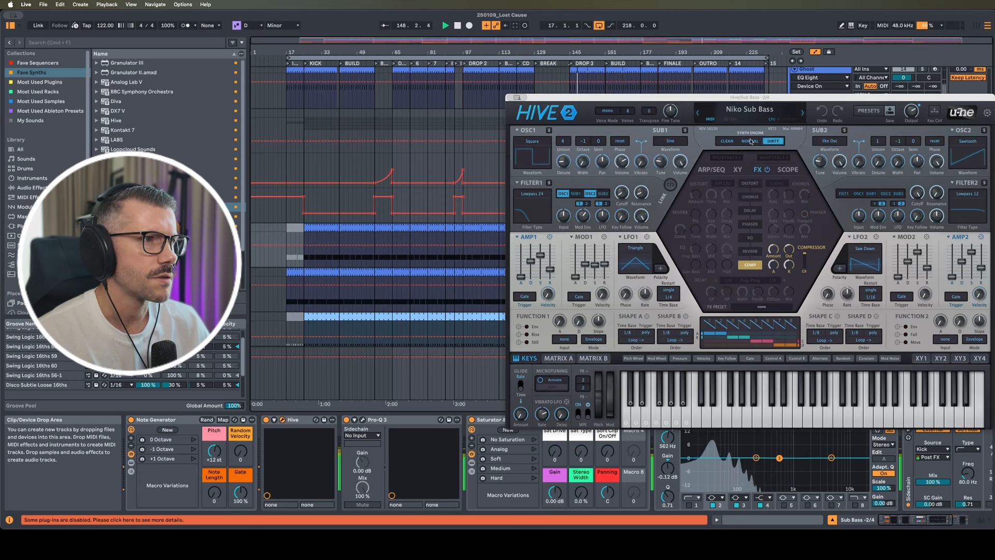
pyautogui.moveTo(760, 100); pyautogui.dragTo(548, 107)
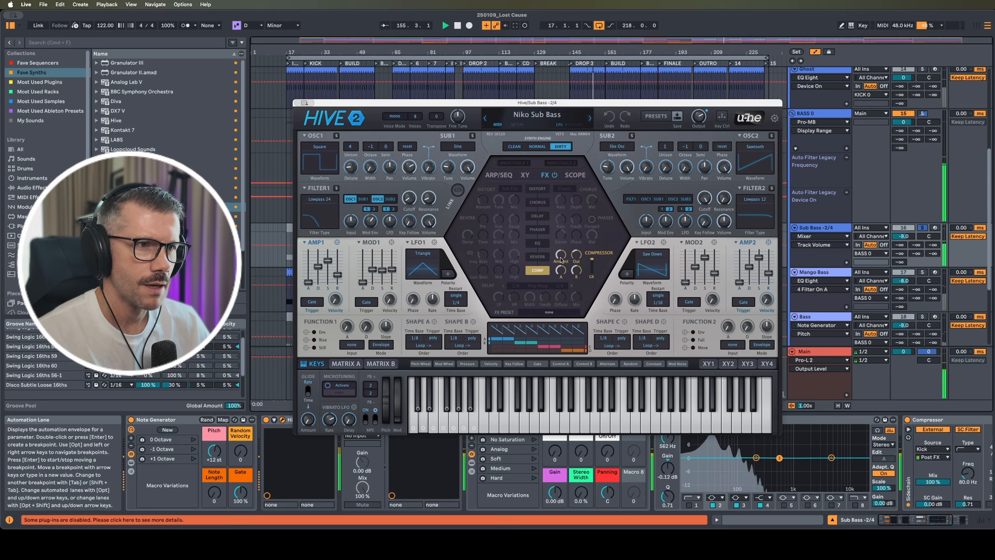
pyautogui.click(305, 104)
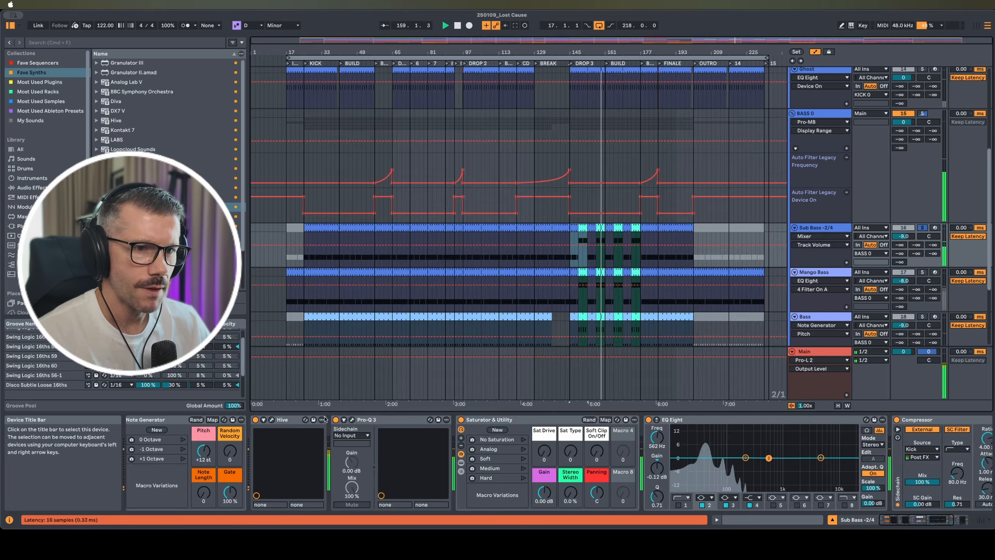
pyautogui.click(352, 420)
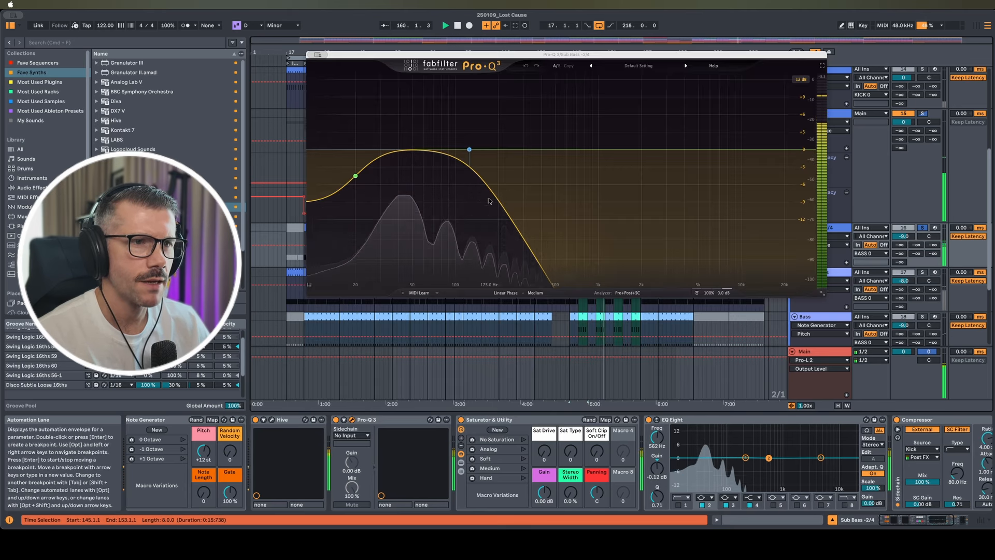
pyautogui.moveTo(487, 160)
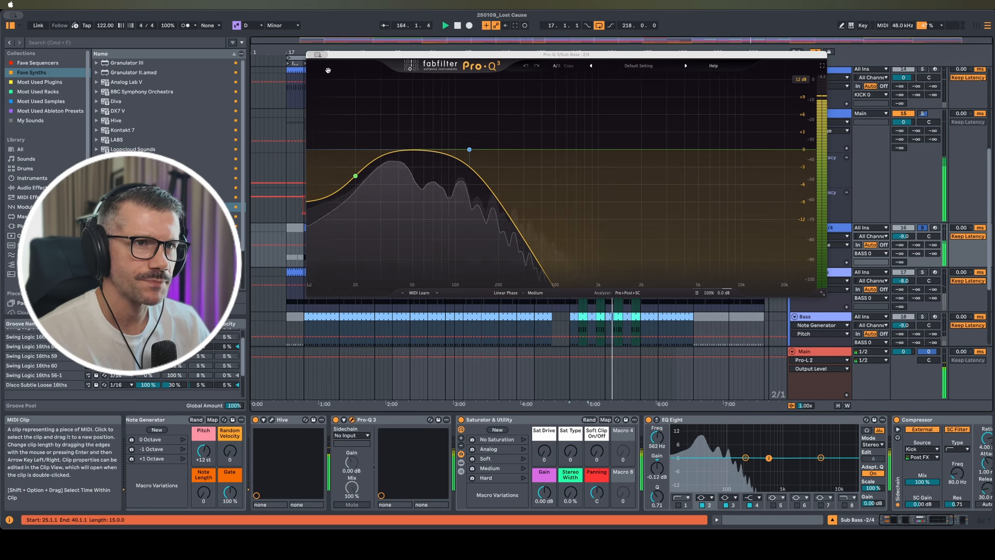
pyautogui.press('super+w')
pyautogui.hscroll(5, 641, 453)
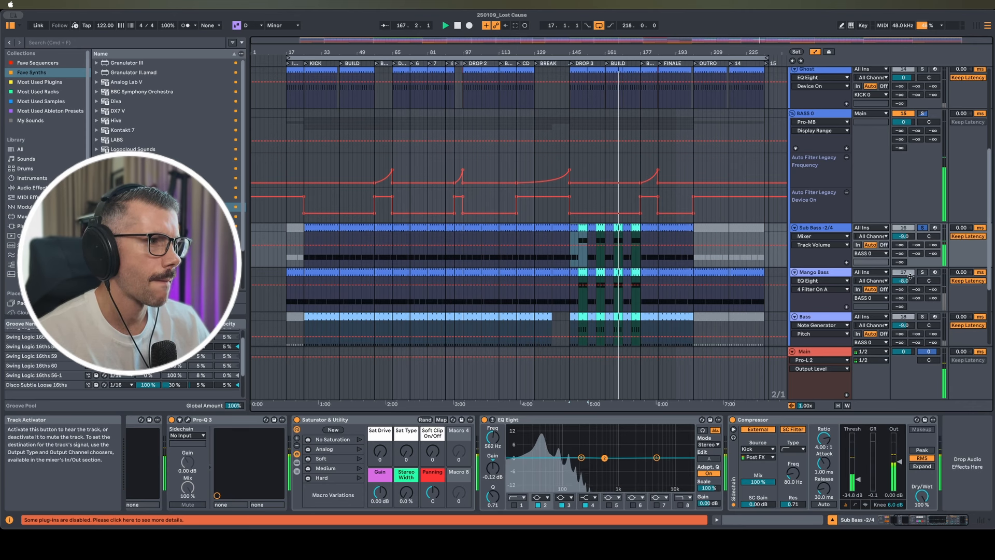
# Show the Mango Bass track's devices and bypass its EQ Eight
pyautogui.click(798, 281)
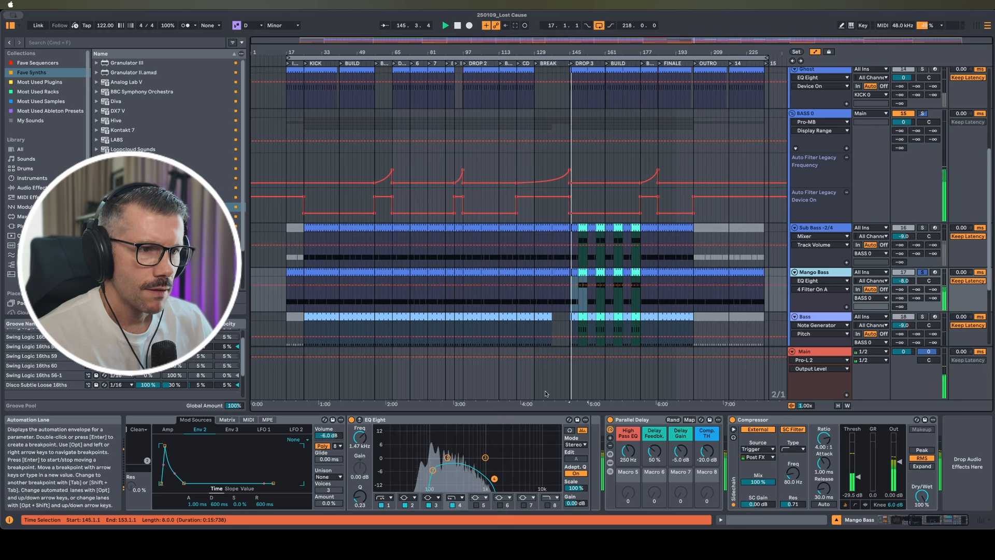
pyautogui.hscroll(-5, 473, 445)
pyautogui.hscroll(-5, 474, 446)
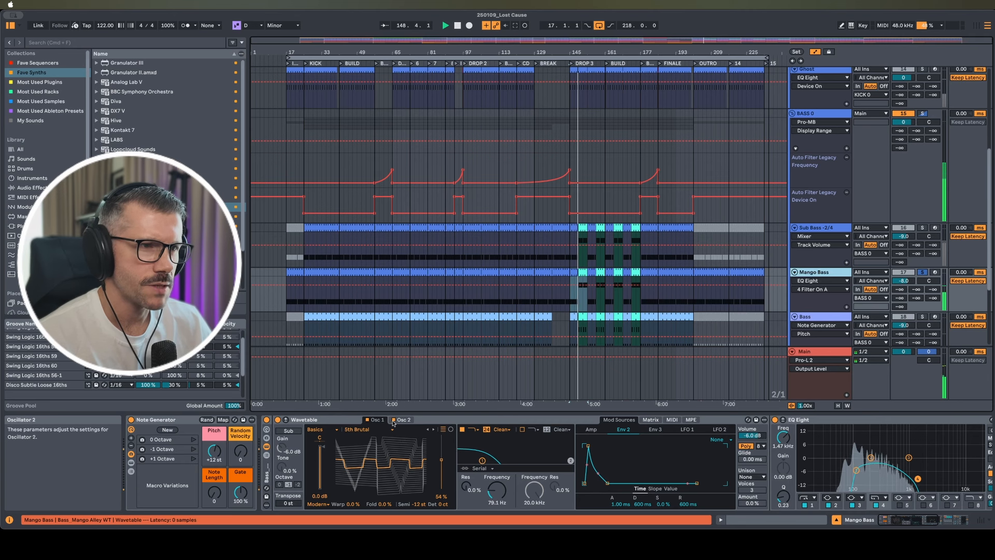
pyautogui.hscroll(10, 747, 435)
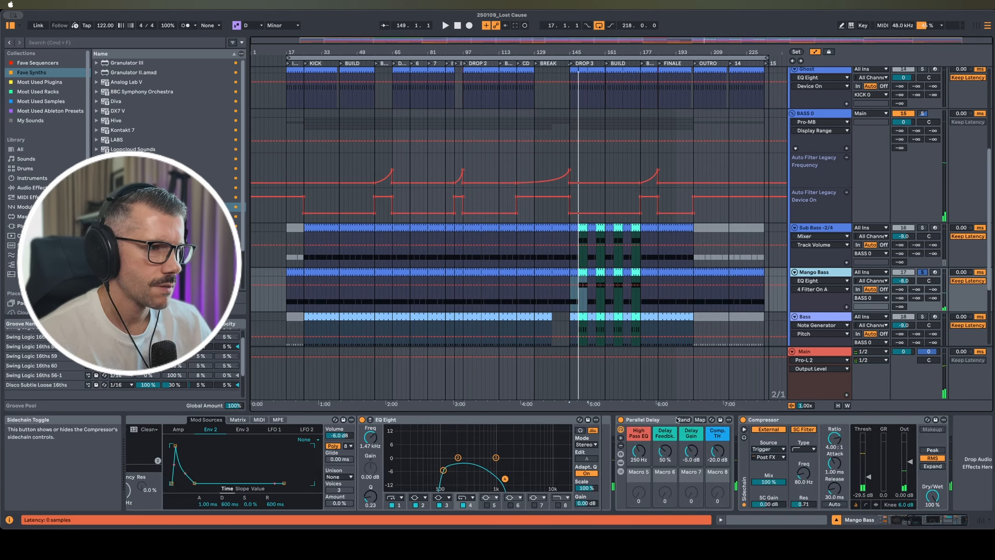
pyautogui.click(621, 420)
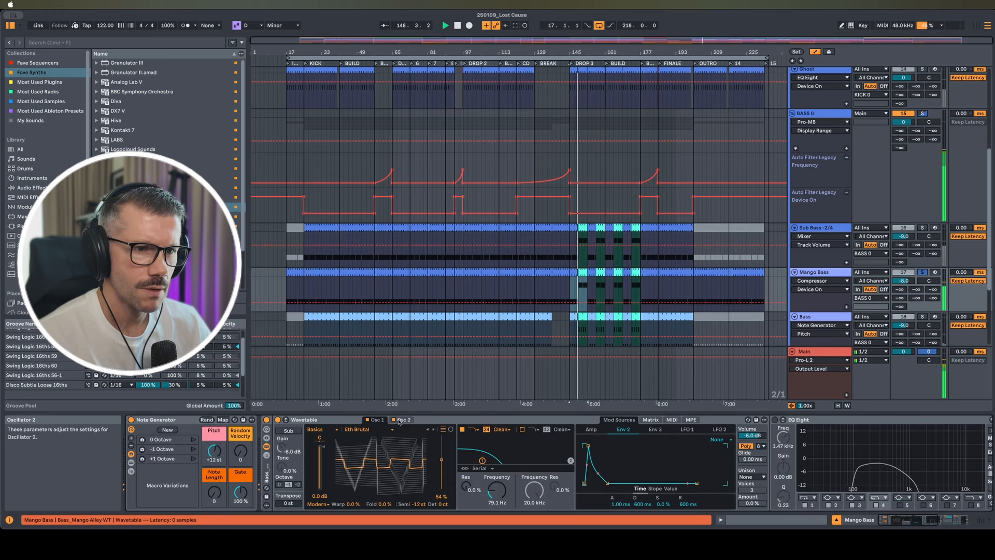
# Check Wavetable's second oscillator, re-enable the EQ Eight and switch on Parallel Delay
pyautogui.click(404, 420)
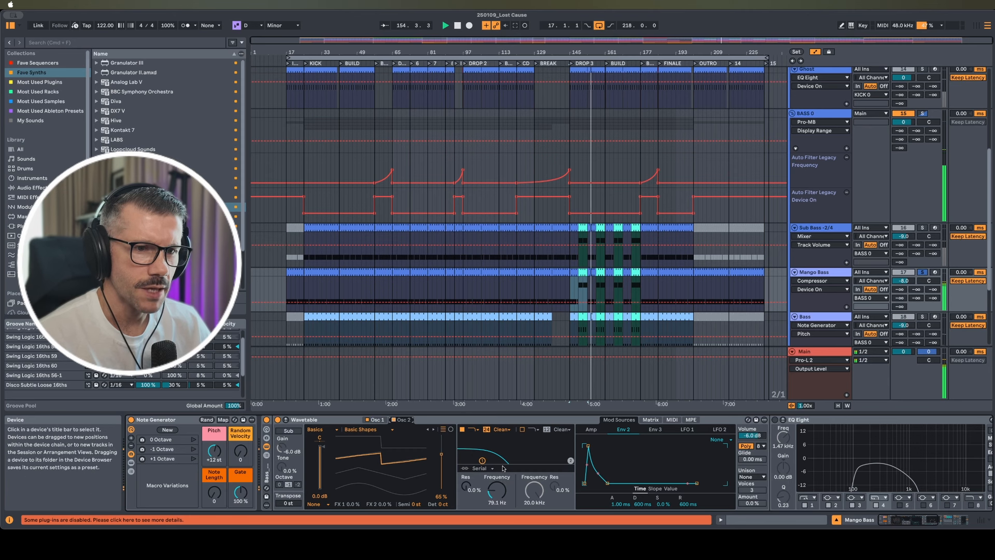
pyautogui.hscroll(10, 623, 468)
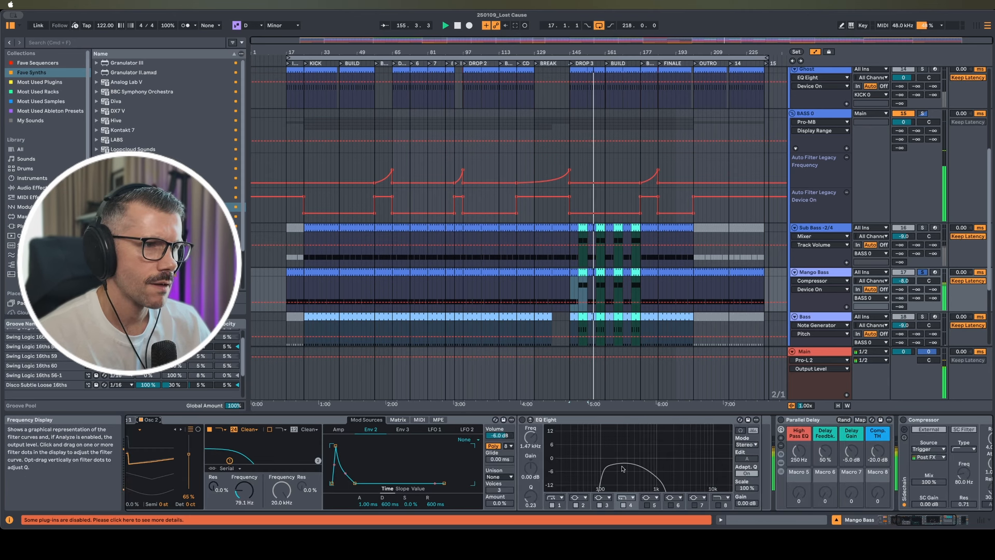
pyautogui.click(435, 420)
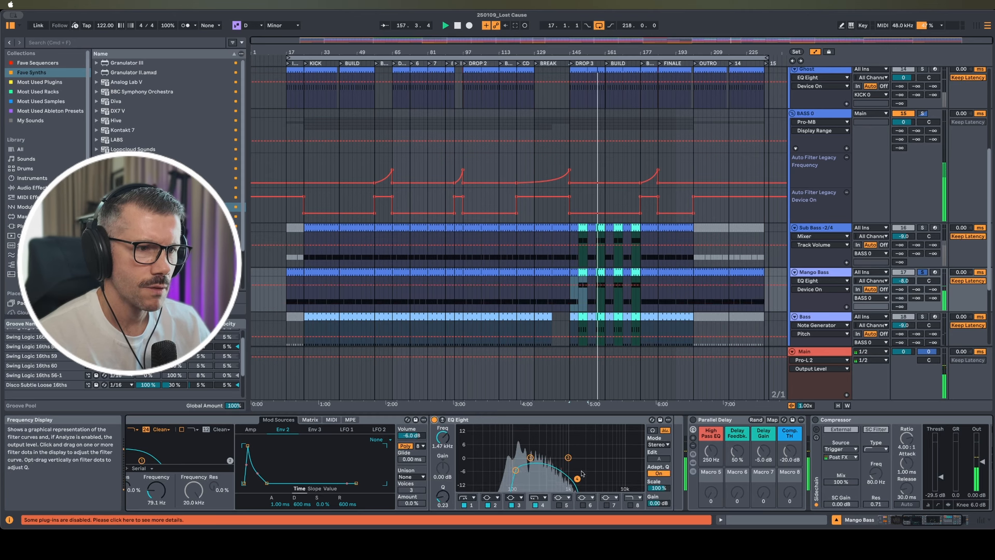
pyautogui.hscroll(5, 596, 446)
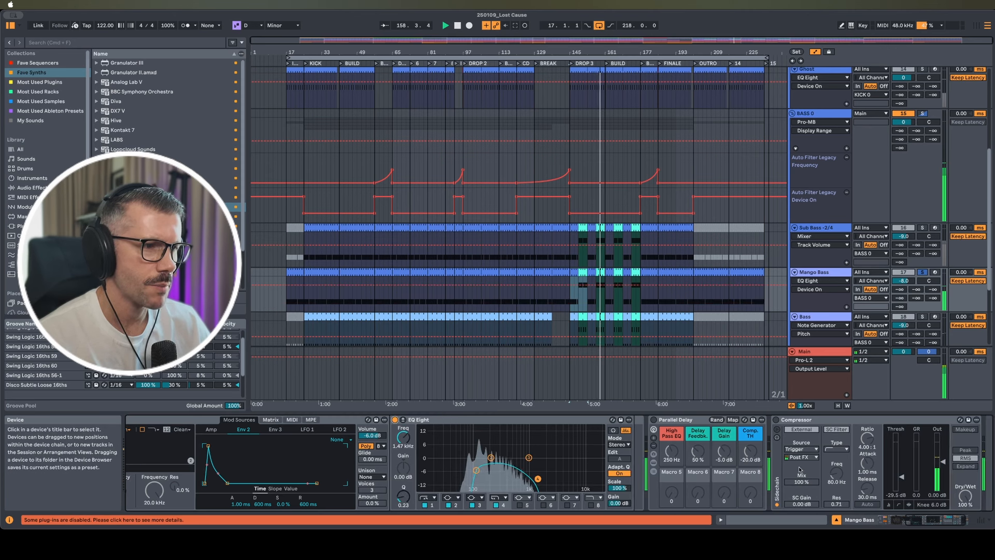
pyautogui.click(611, 420)
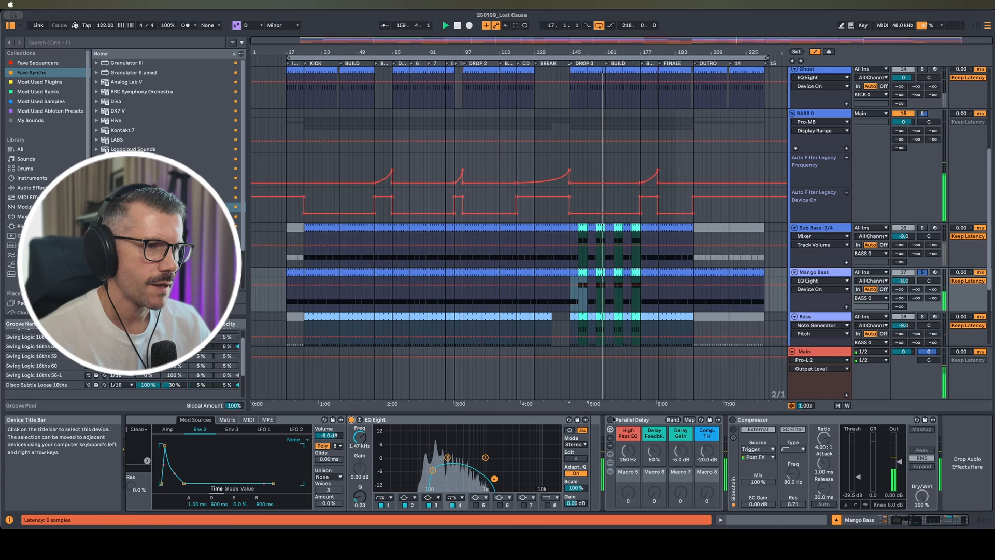
# Expand Parallel Delay's chain list and review the devices in its Dry and Delay chains
pyautogui.click(610, 470)
pyautogui.hscroll(-3, 749, 462)
pyautogui.hscroll(20, 748, 462)
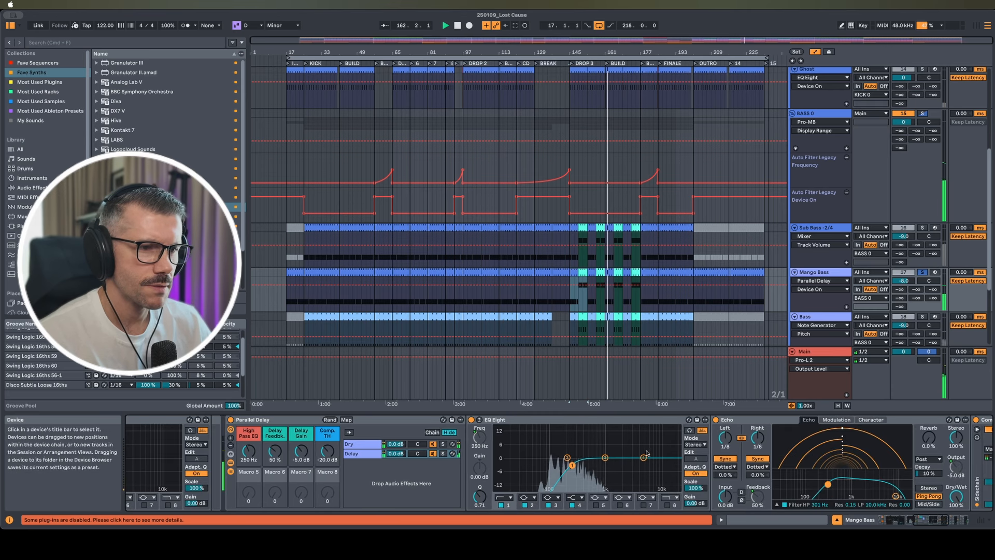
pyautogui.click(360, 444)
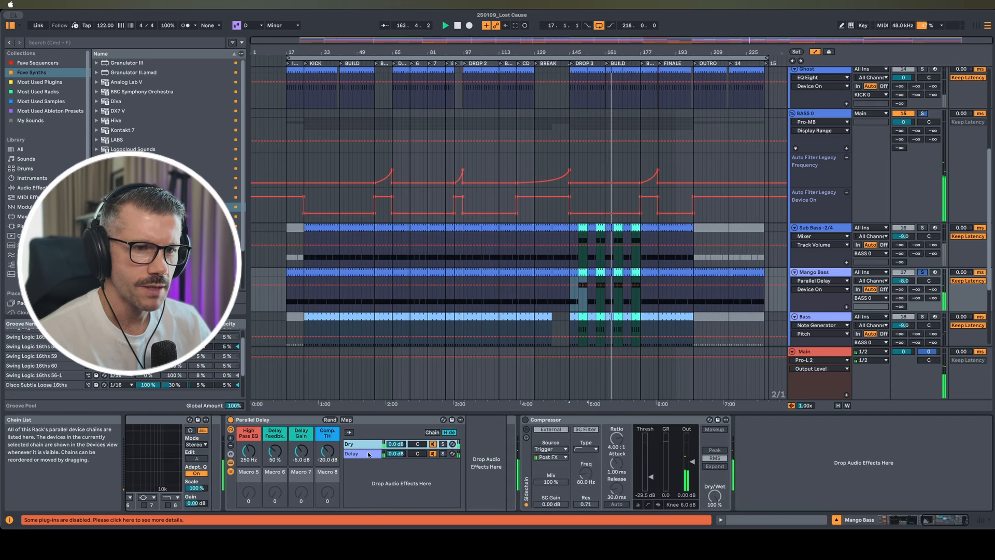
pyautogui.click(366, 454)
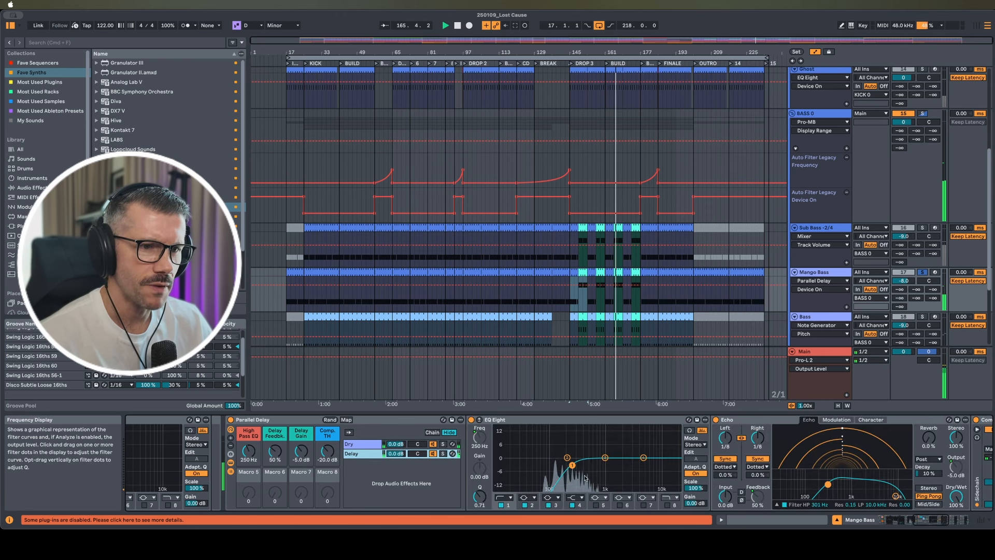
pyautogui.hscroll(5, 585, 478)
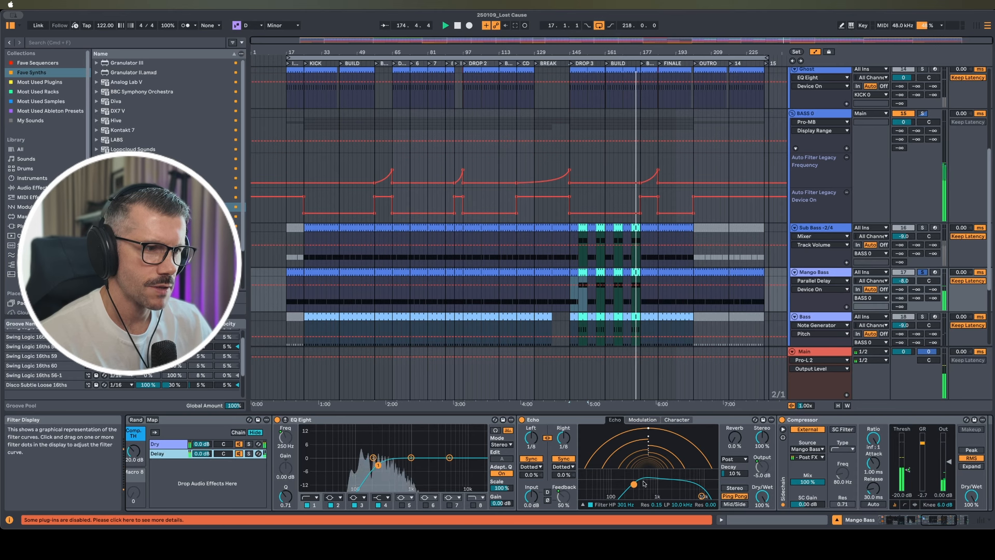
pyautogui.hscroll(5, 637, 487)
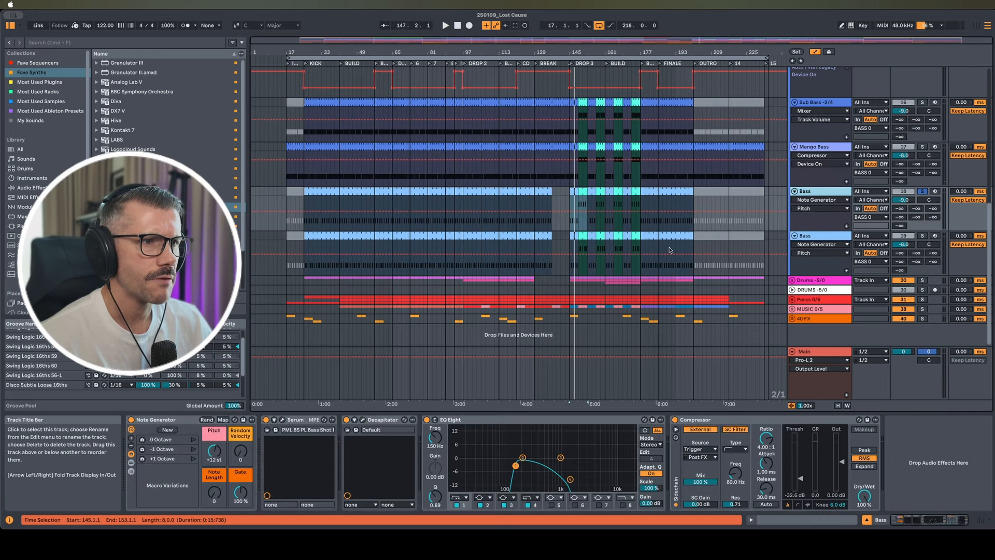
# Open the Bass clip at bar 145, fold the piano roll, and browse Serum's FX and oscillator pages
pyautogui.doubleClick(575, 192)
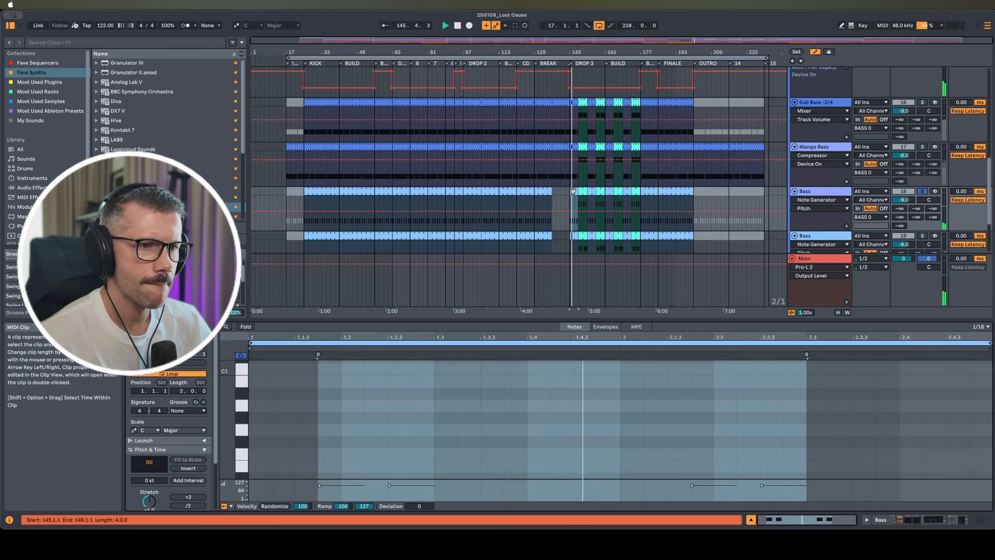
pyautogui.press('f')
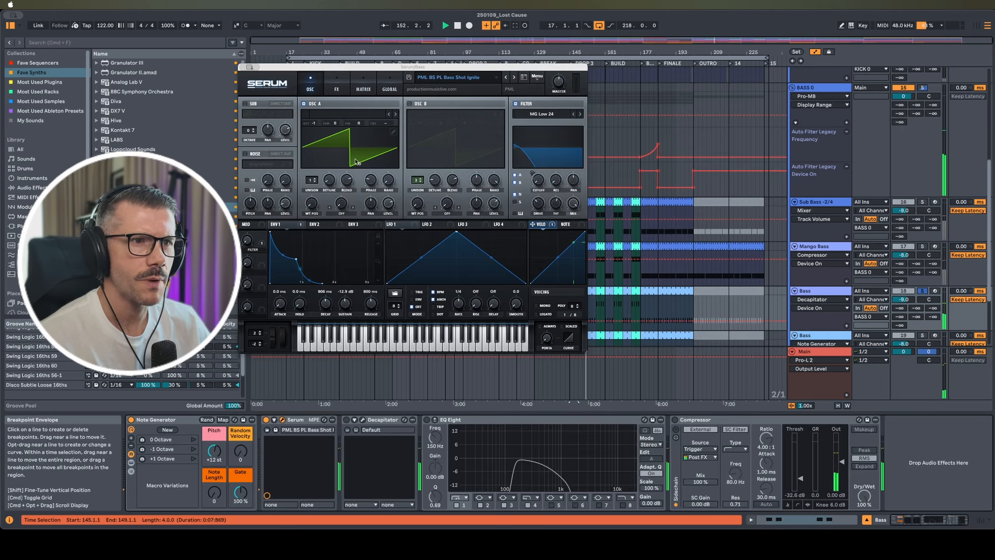
pyautogui.click(334, 83)
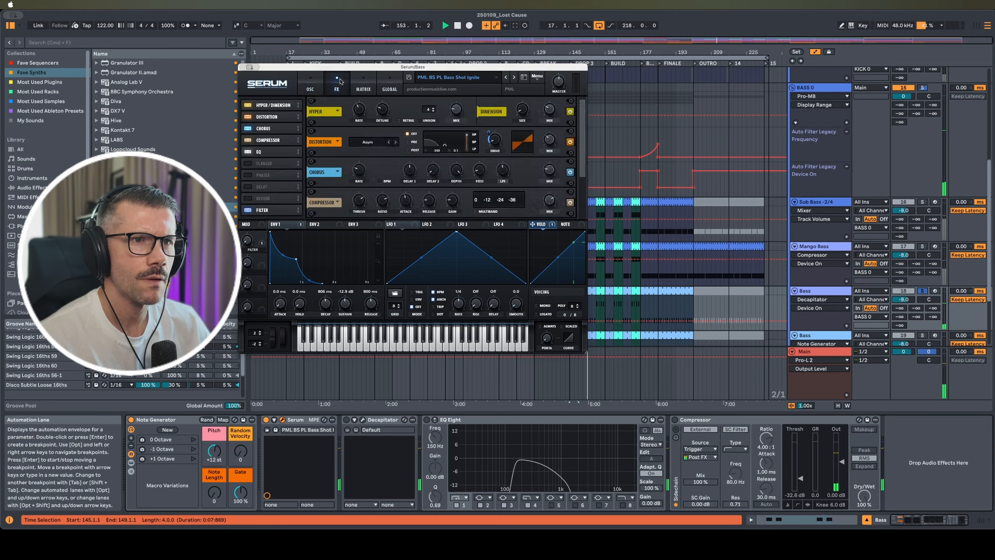
pyautogui.click(312, 83)
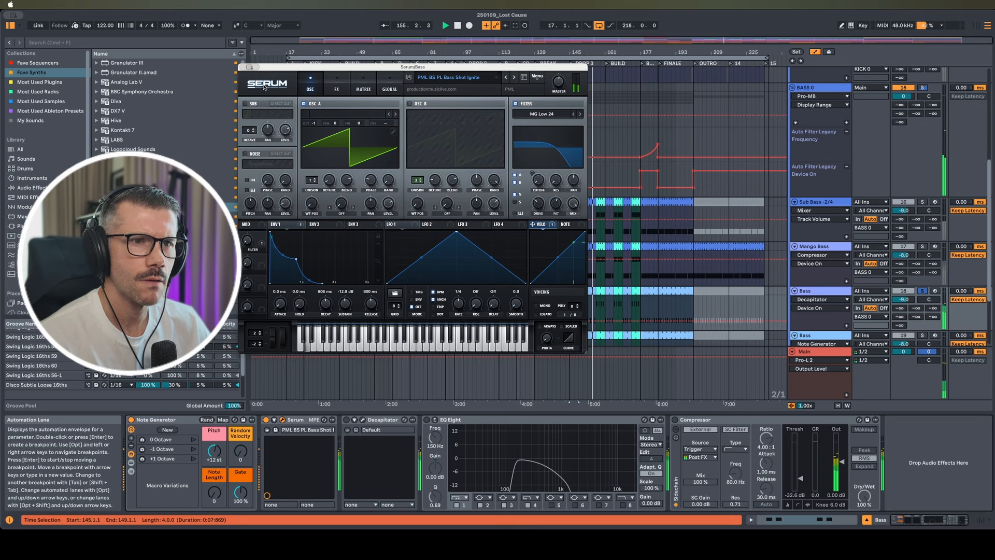
pyautogui.click(243, 67)
# Switch on the Bass track's Decapitator, EQ Eight and sidechain Compressor
pyautogui.click(346, 420)
pyautogui.click(361, 420)
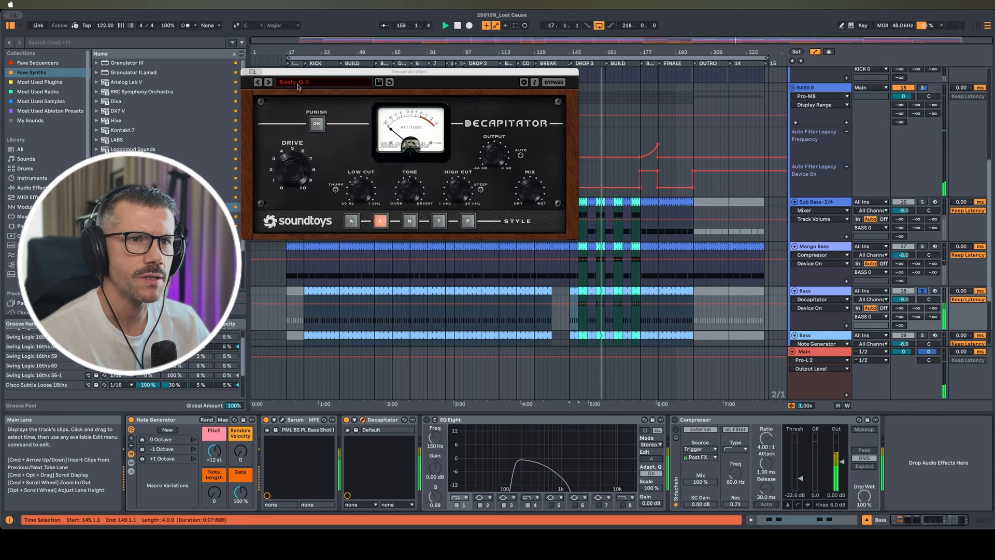
pyautogui.click(246, 72)
pyautogui.click(427, 419)
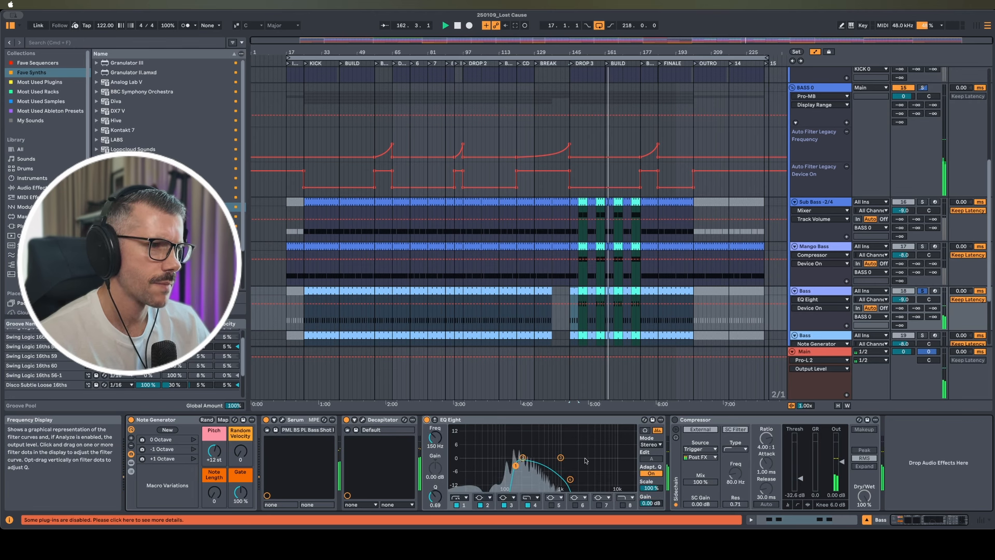
pyautogui.click(675, 420)
pyautogui.click(675, 420)
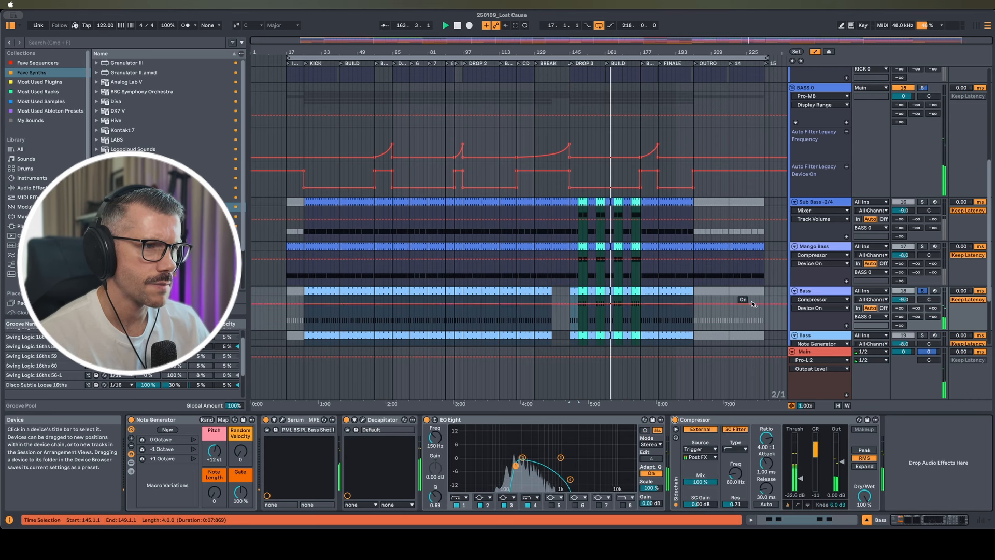
pyautogui.scroll(-1, 898, 284)
# Play the lower Bass track, switch off its EQ Eight and open Diva's BTD_Visions_BS_Hard preset
pyautogui.scroll(-3, 899, 284)
pyautogui.click(573, 291)
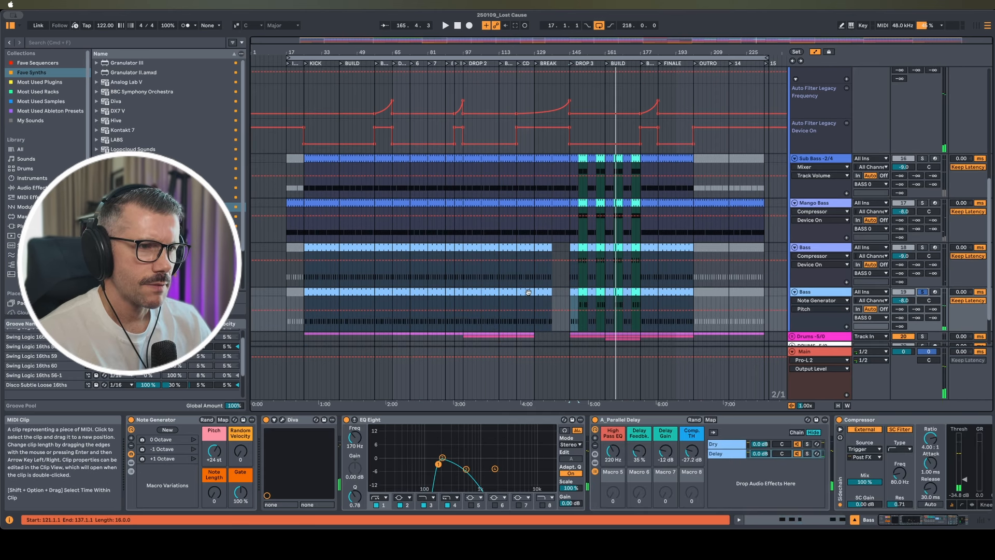
pyautogui.press('space')
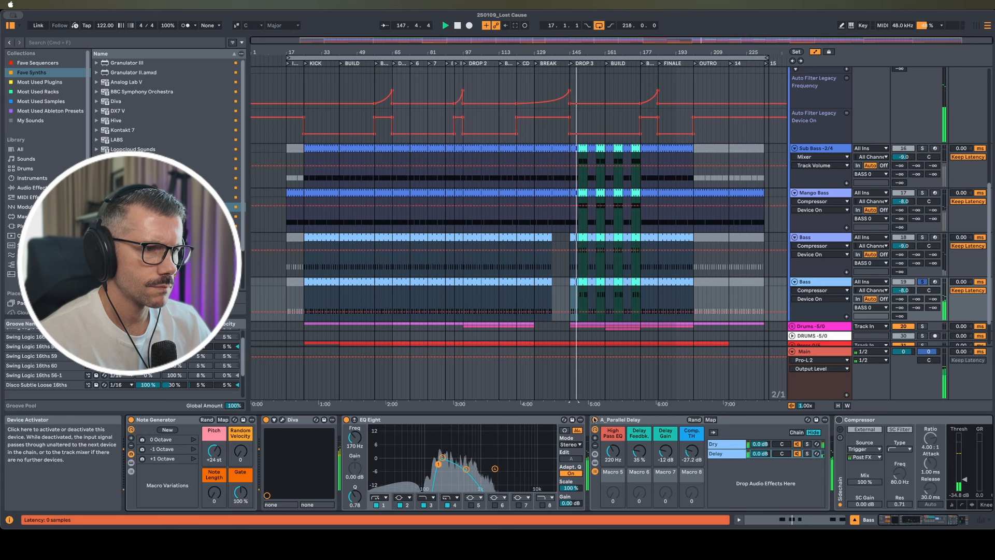
pyautogui.click(347, 420)
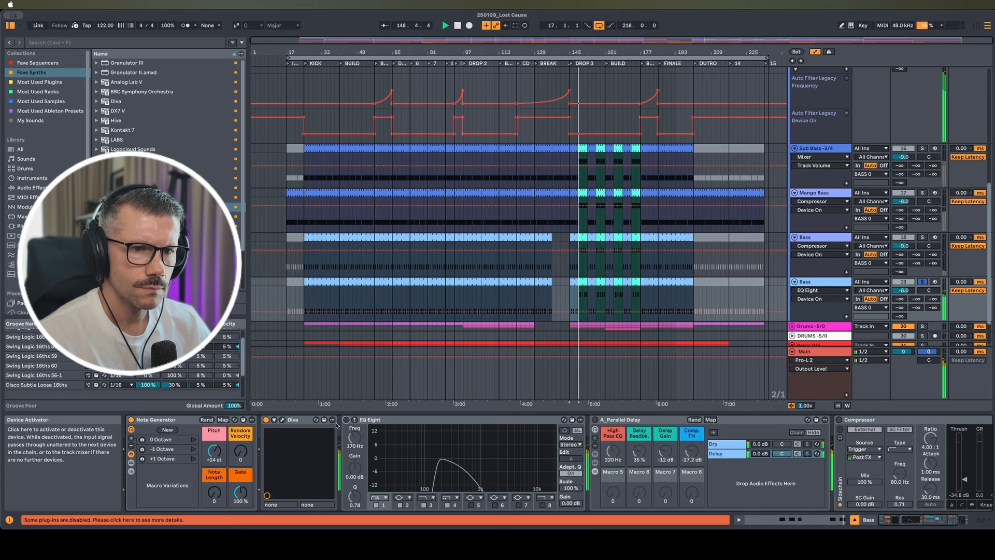
pyautogui.click(282, 420)
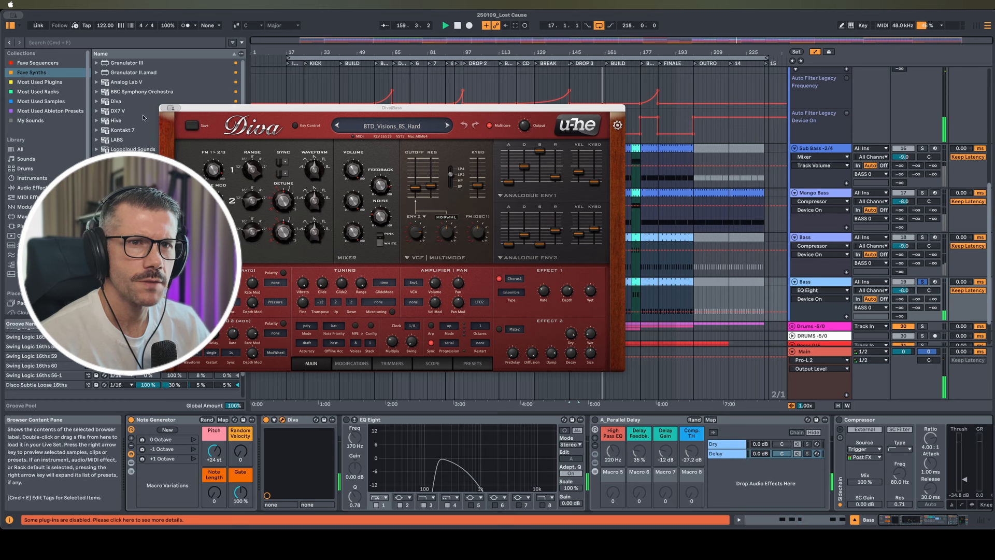
# Close Diva, then re-enable the lower Bass EQ Eight and turn on A_Parallel Delay
pyautogui.click(165, 108)
pyautogui.click(346, 420)
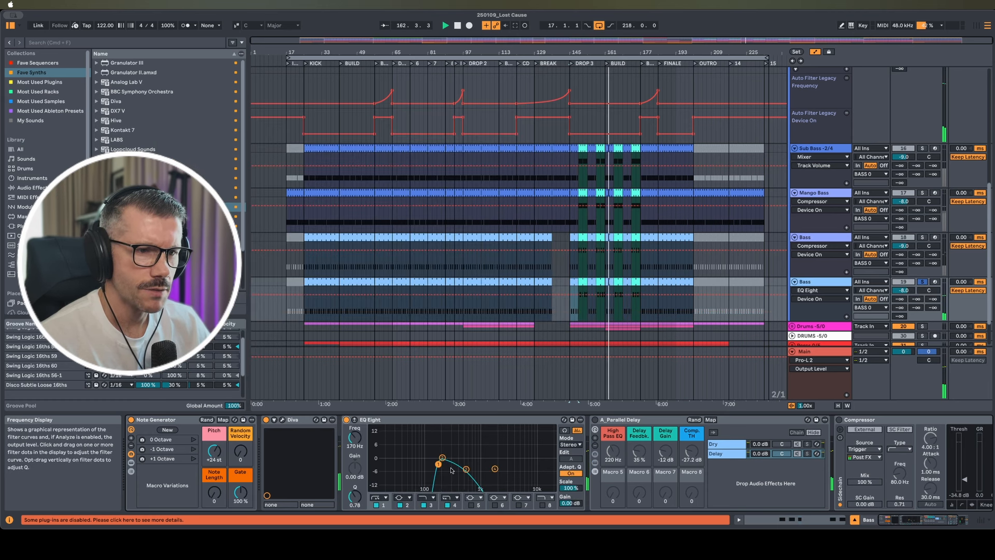
pyautogui.hscroll(3, 473, 476)
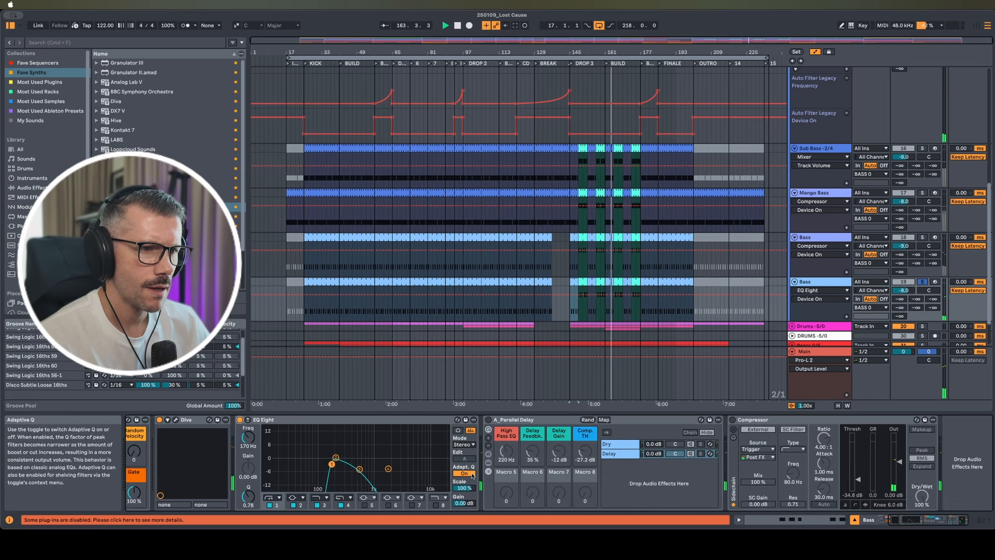
pyautogui.click(489, 419)
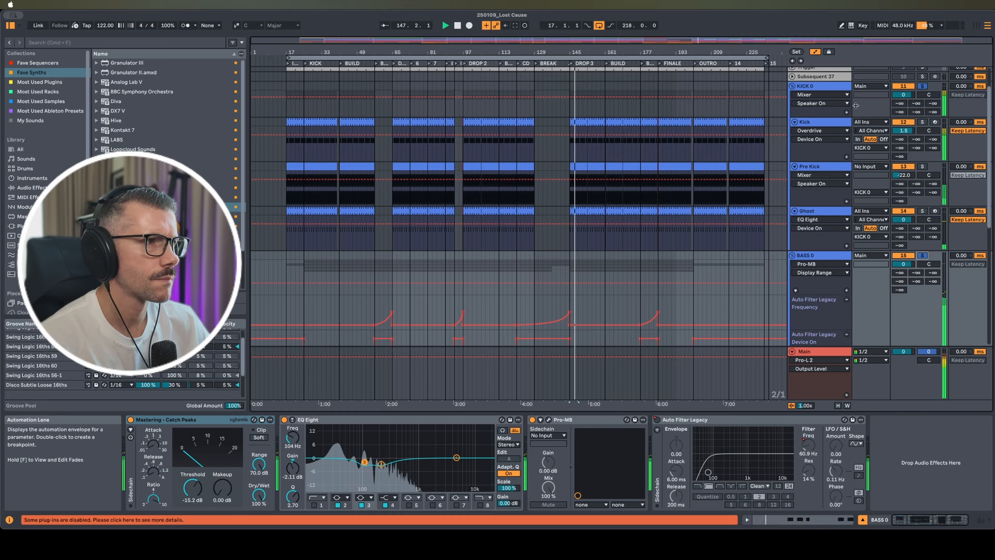
# Check the KICK 0 devices, then show the Drums -5/0 group chain and stop playback
pyautogui.click(828, 89)
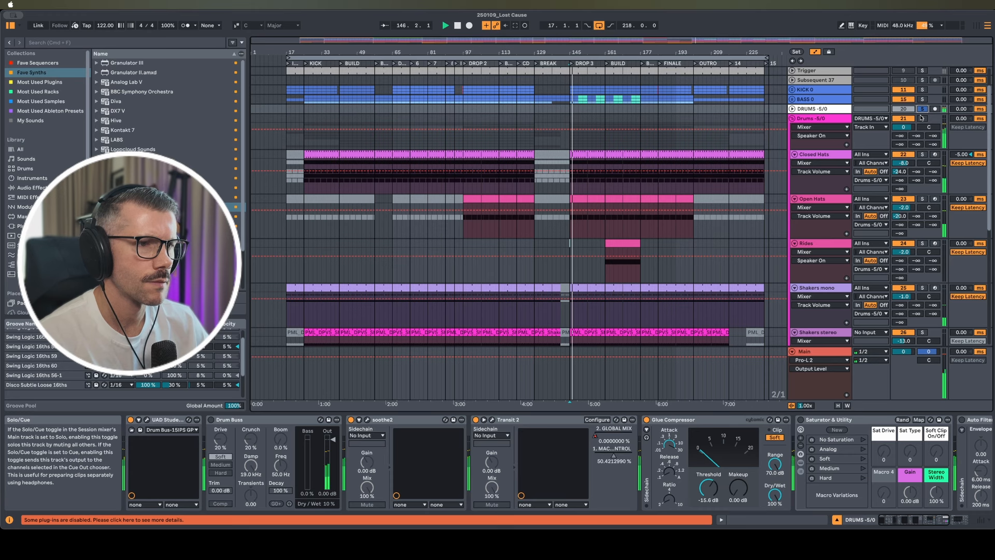
pyautogui.click(825, 120)
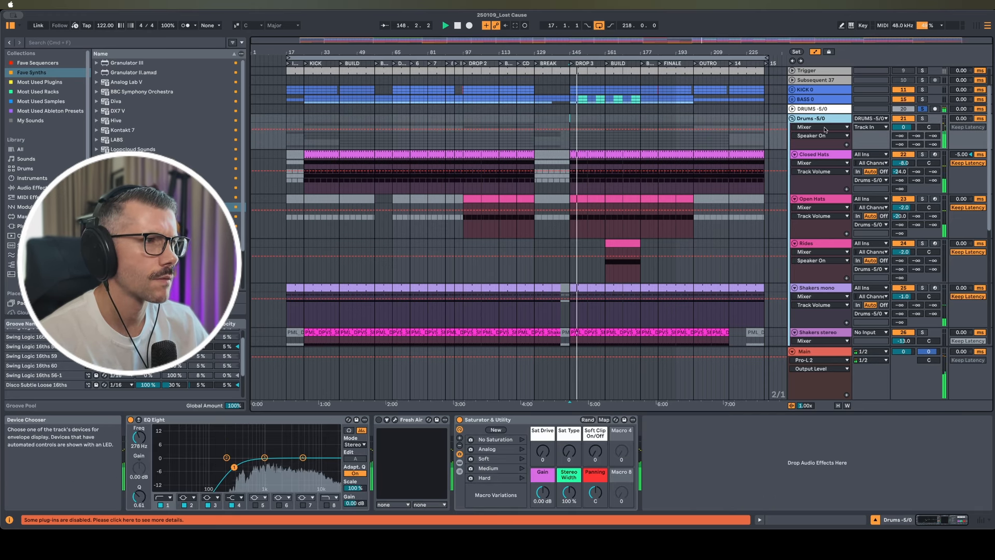
pyautogui.press('space')
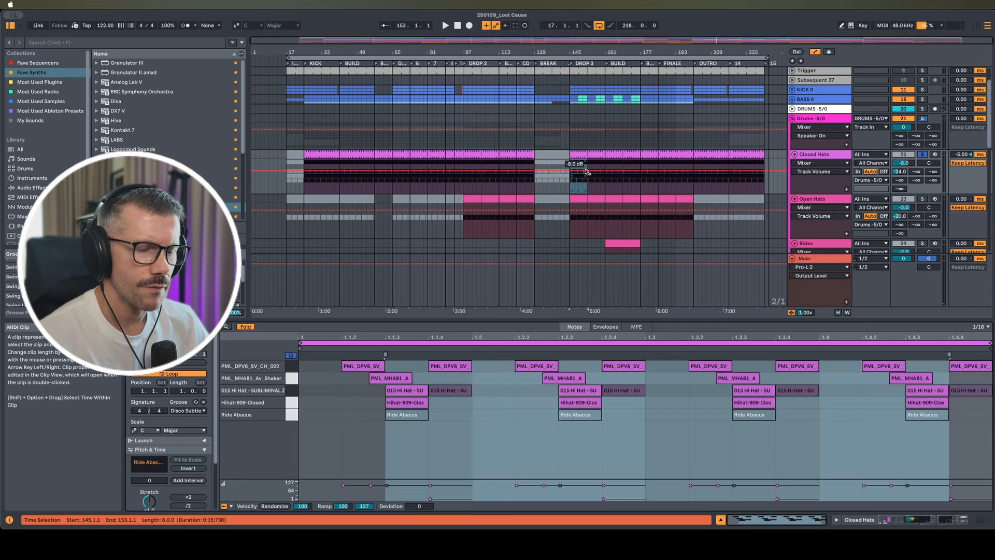
# Play from bar 145 and audition the Ride Abacus, Hihat-909-Closed and 015 Hi Hat rows
pyautogui.press('space')
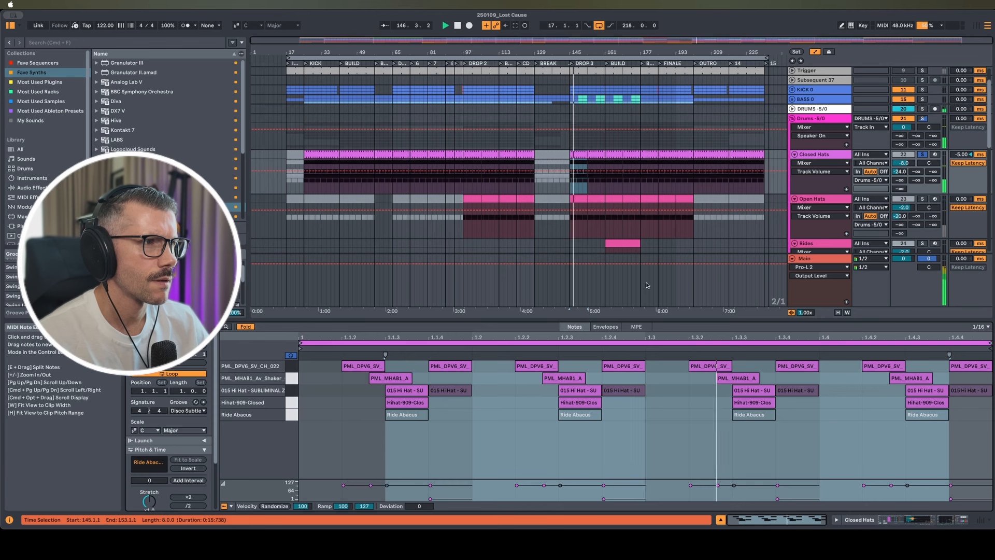
pyautogui.click(294, 416)
pyautogui.click(292, 408)
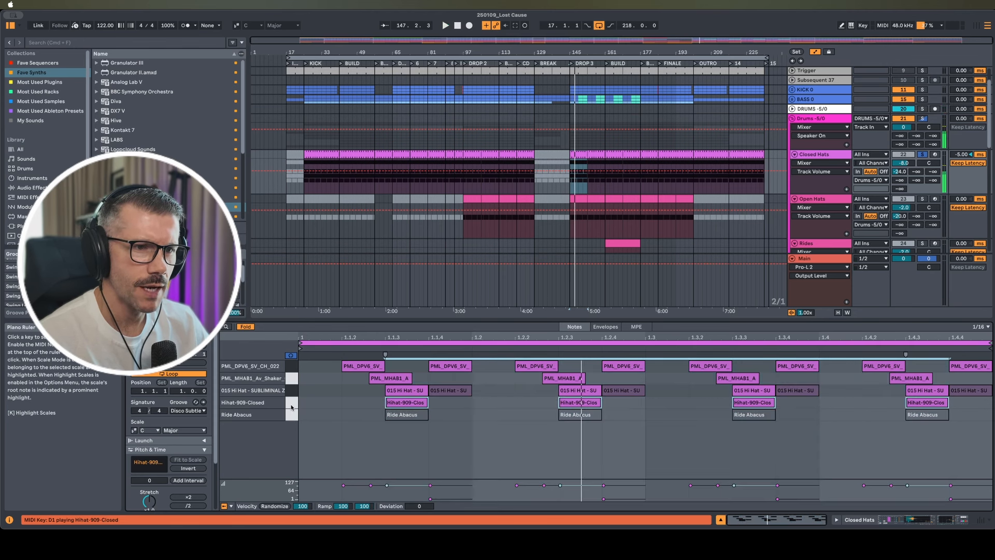
pyautogui.click(293, 394)
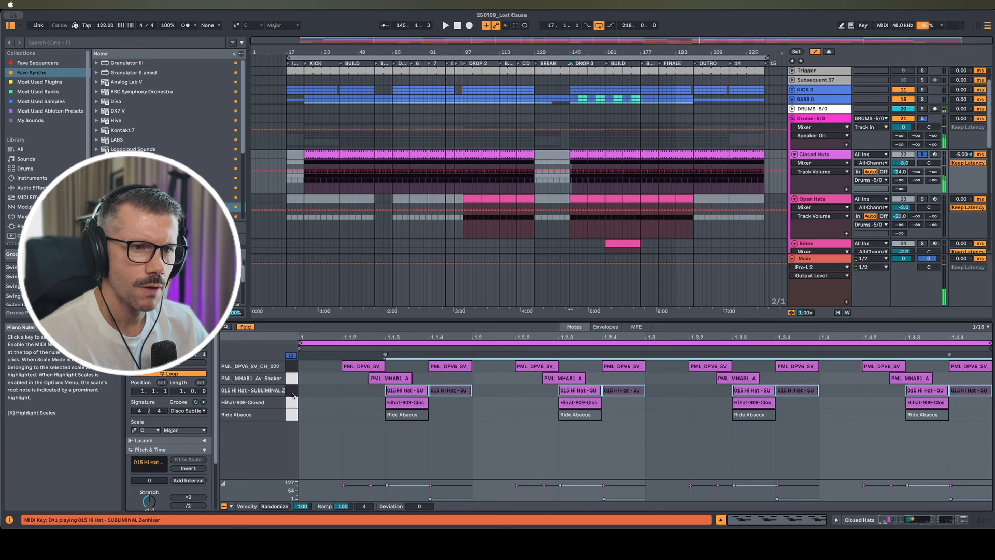
pyautogui.click(293, 395)
pyautogui.click(292, 395)
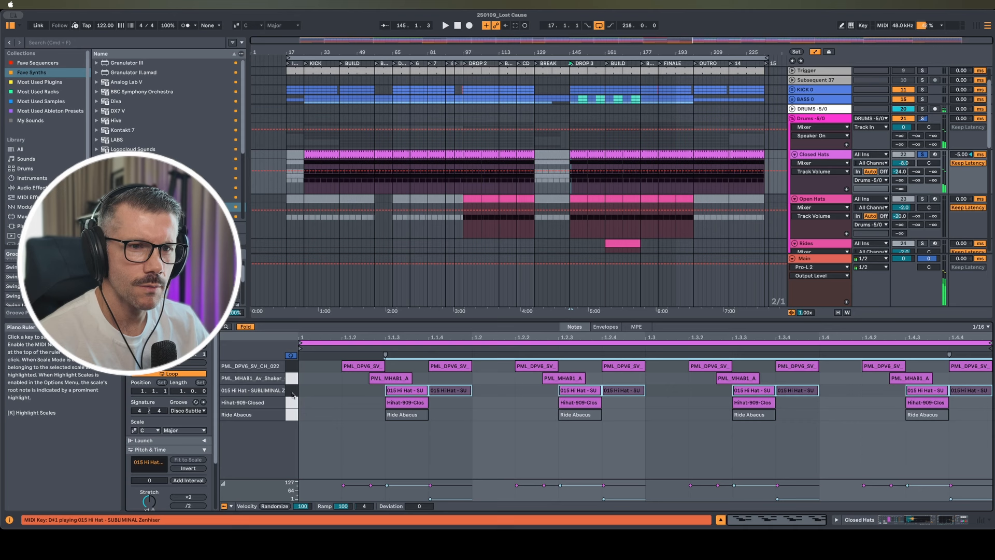
pyautogui.click(293, 395)
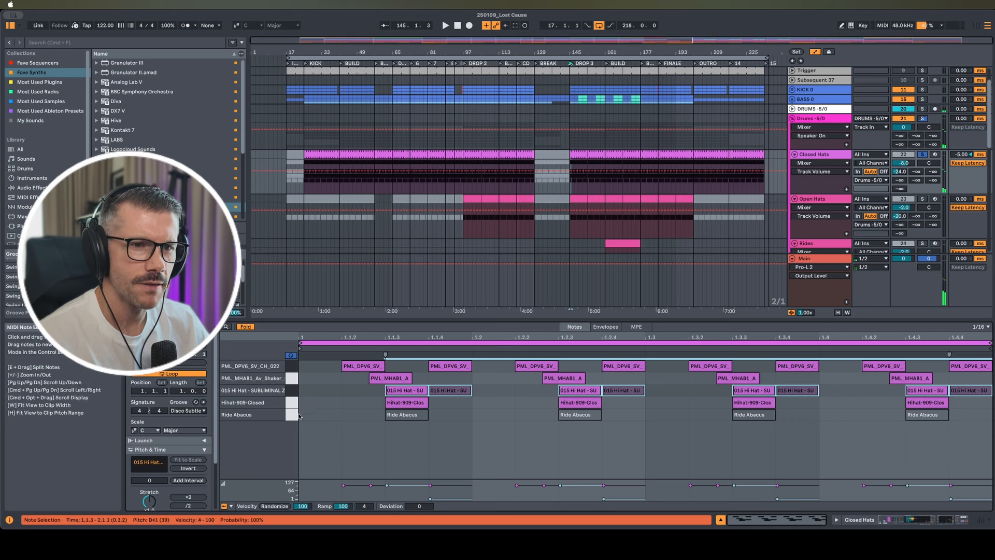
# Audition the shaker and PML_DPV6_5V_CH_022 rows from the piano ruler
pyautogui.click(293, 380)
pyautogui.click(293, 380)
pyautogui.click(293, 380)
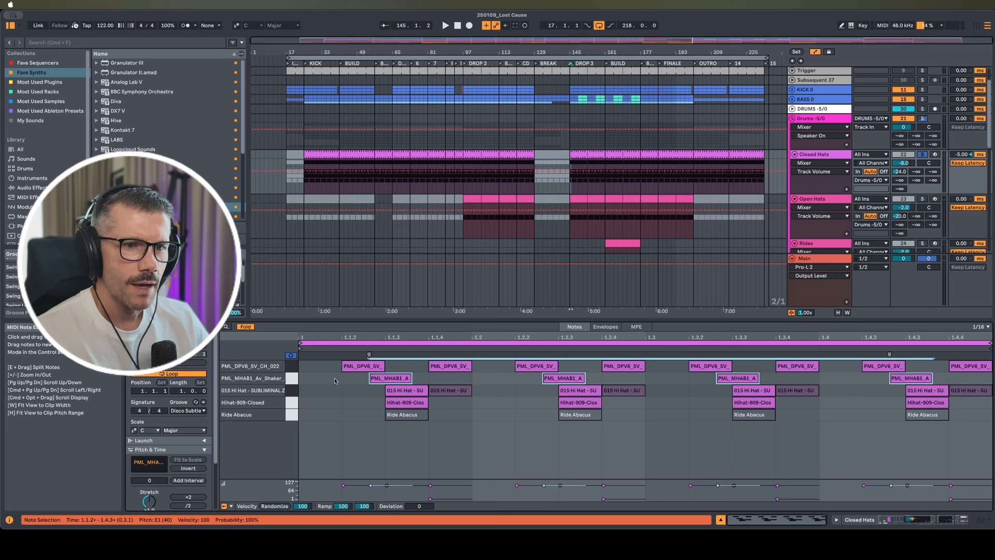
pyautogui.click(294, 378)
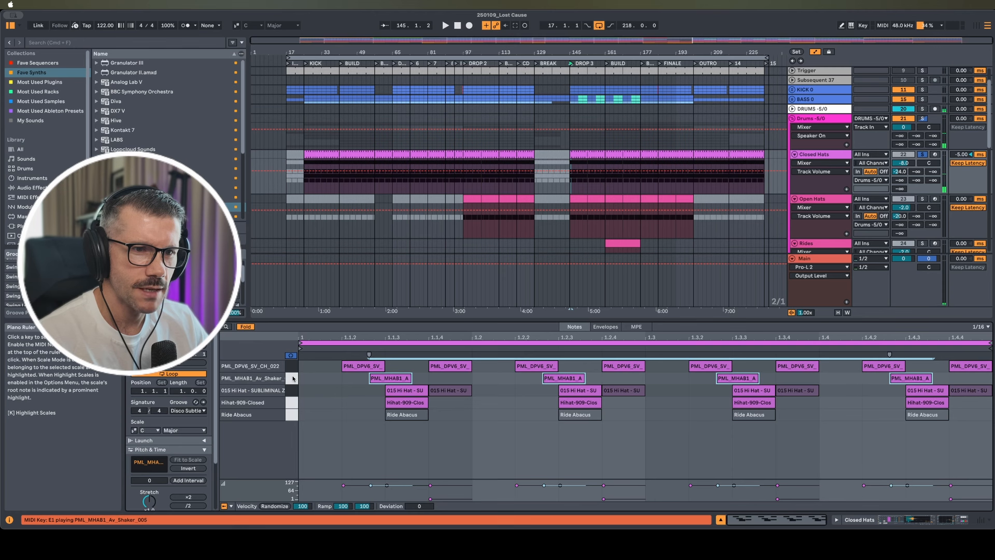
pyautogui.click(291, 368)
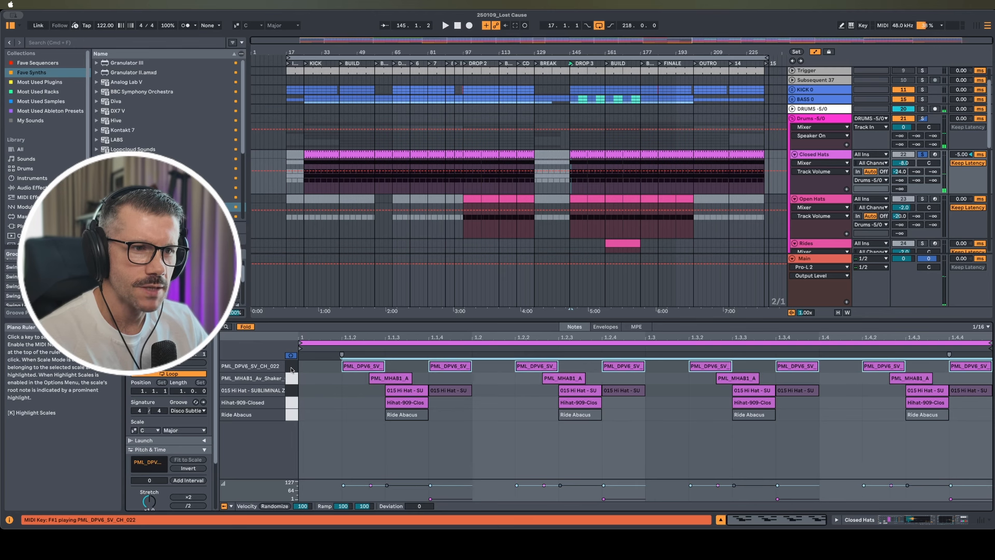
pyautogui.click(292, 369)
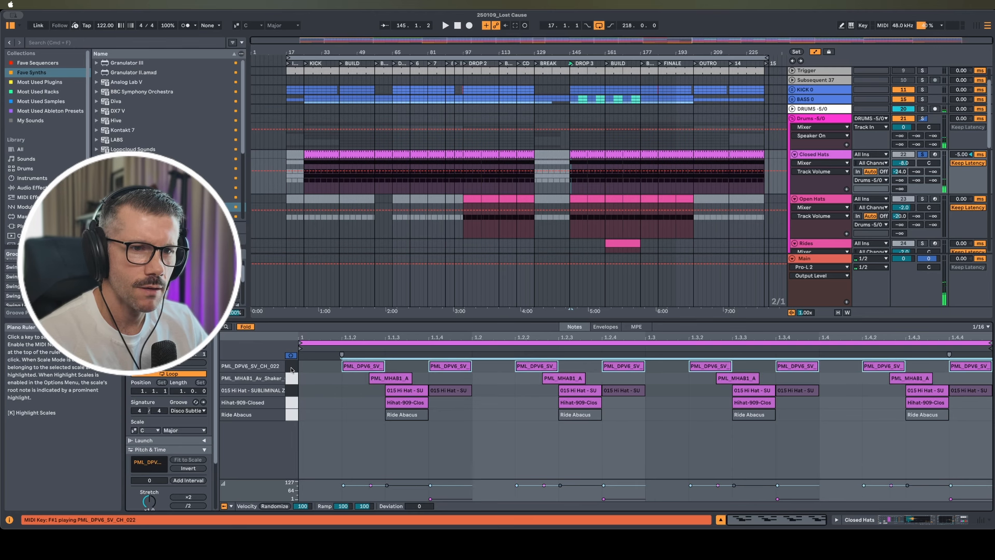
pyautogui.click(291, 369)
pyautogui.click(292, 369)
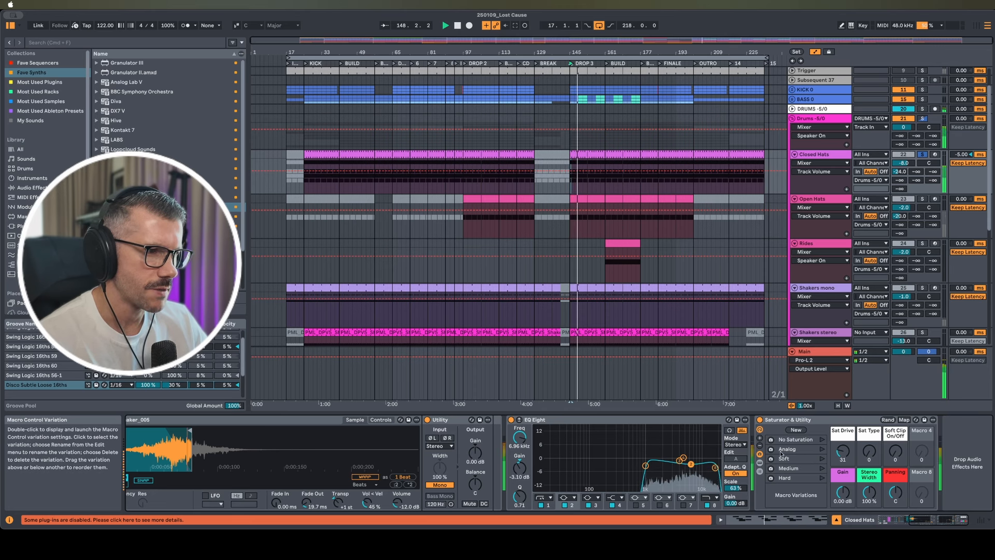
# Reveal the rack's Saturator, then play the Open Hats section from bar 145 and scroll its chain
pyautogui.click(810, 459)
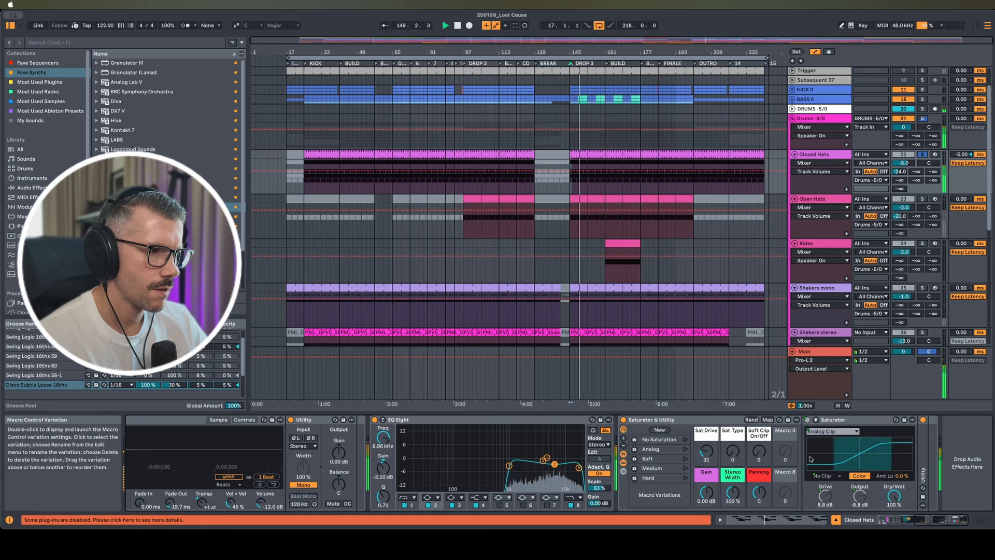
pyautogui.click(630, 208)
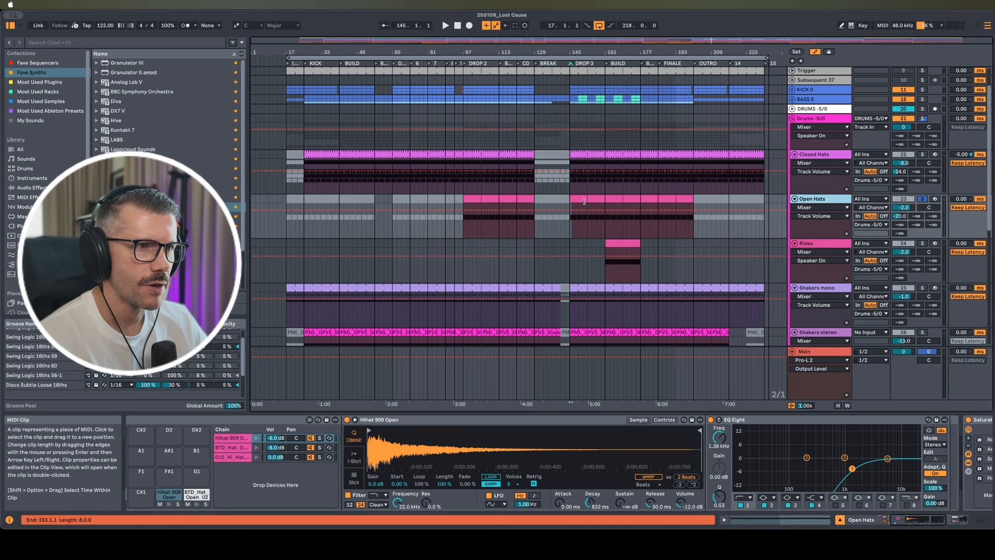
pyautogui.press('space')
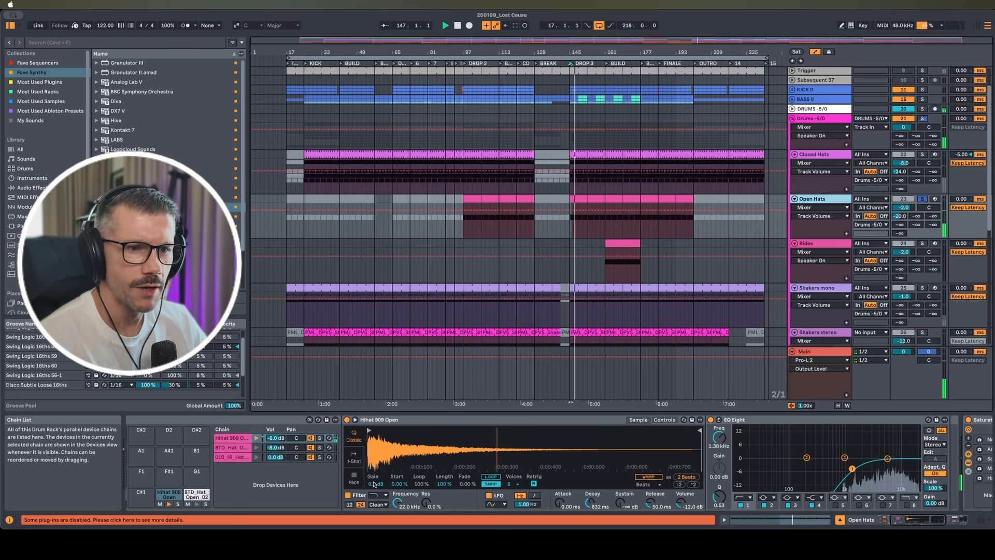
pyautogui.hscroll(3, 587, 458)
pyautogui.hscroll(12, 586, 458)
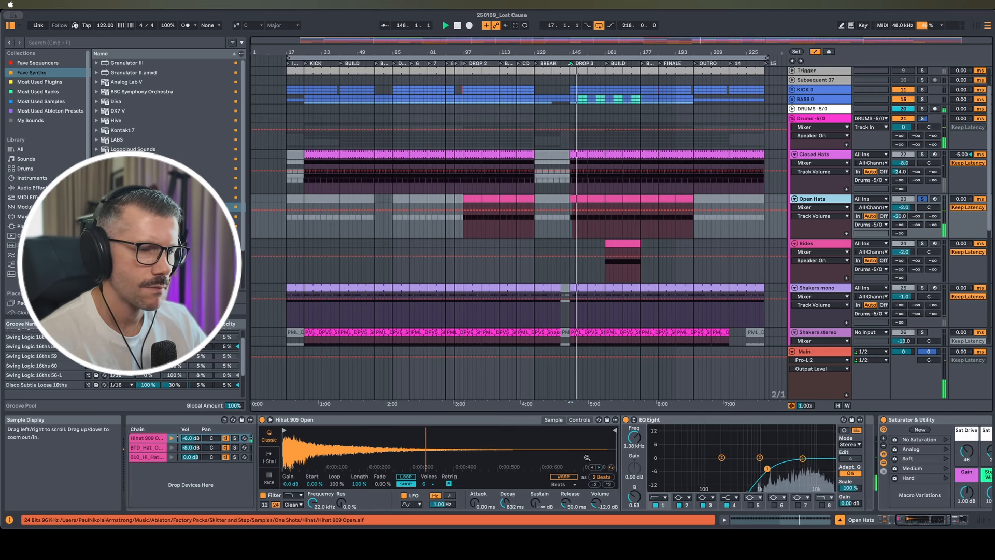
pyautogui.hscroll(1, 587, 458)
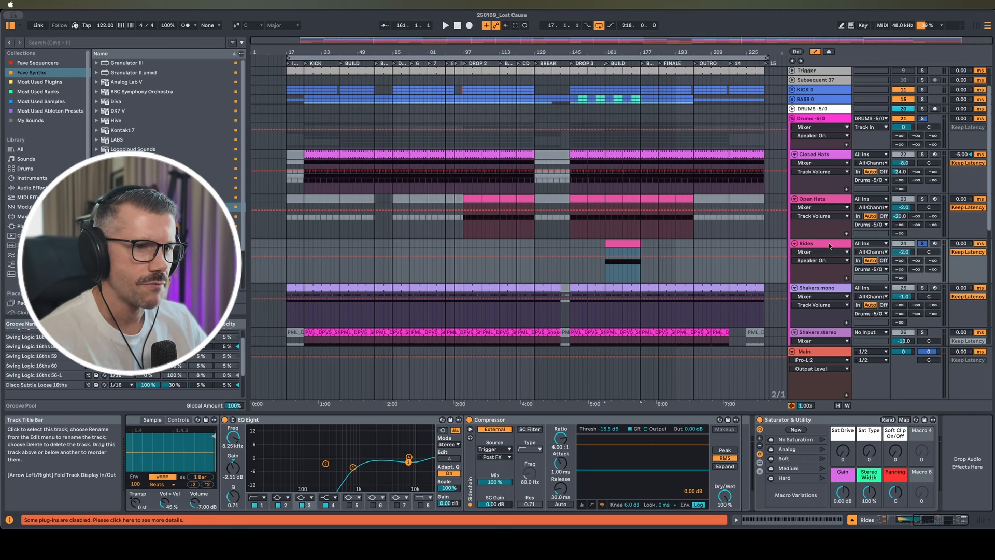
# Play Rides from bar 161 and enlarge its clip's velocity lane to read note velocities
pyautogui.press('space')
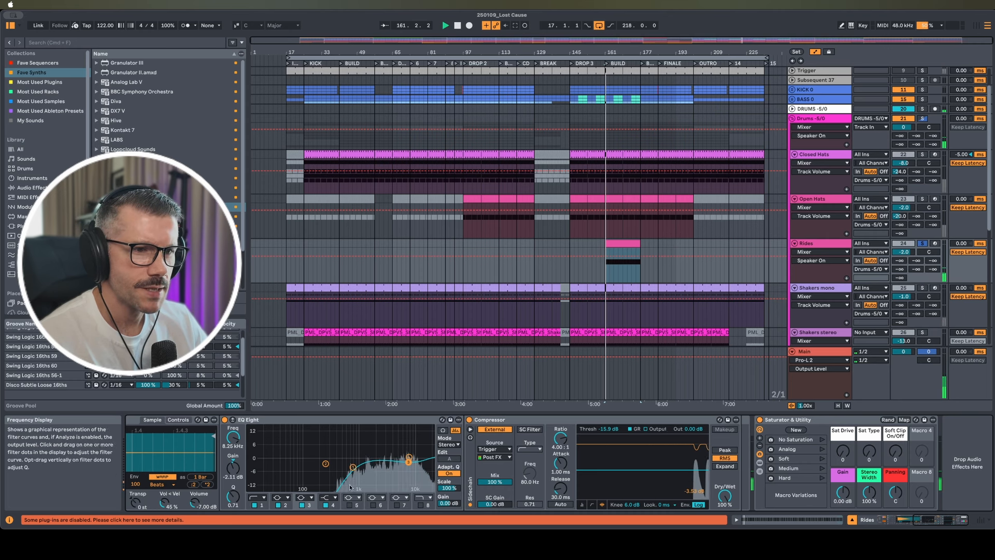
pyautogui.hscroll(-8, 350, 488)
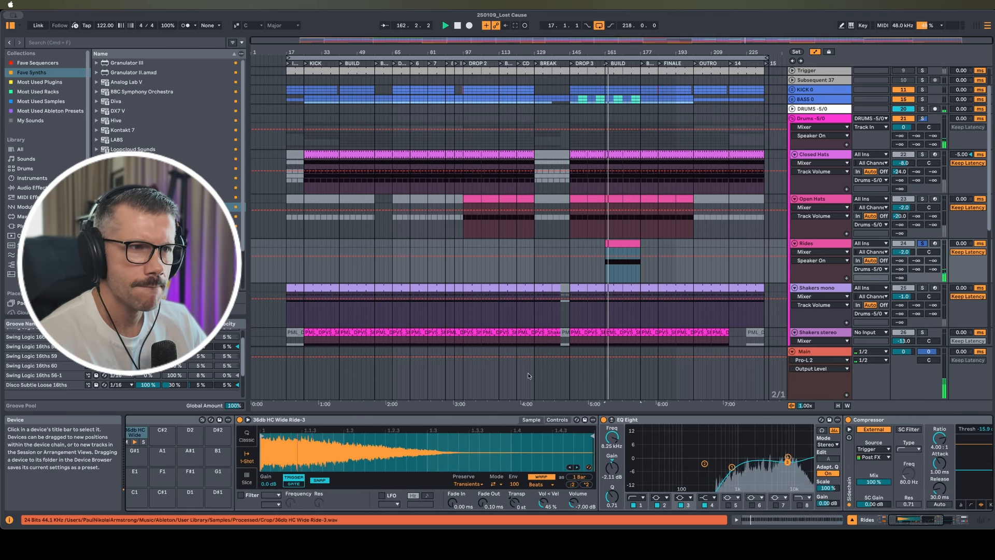
pyautogui.doubleClick(623, 243)
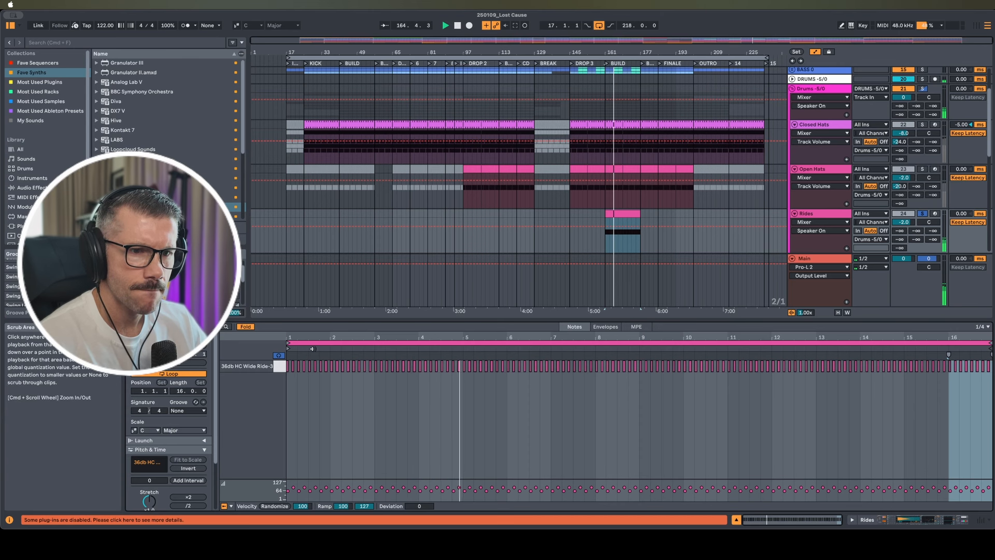
pyautogui.moveTo(304, 480); pyautogui.dragTo(342, 432)
pyautogui.hotkey('shift', 'Tab')
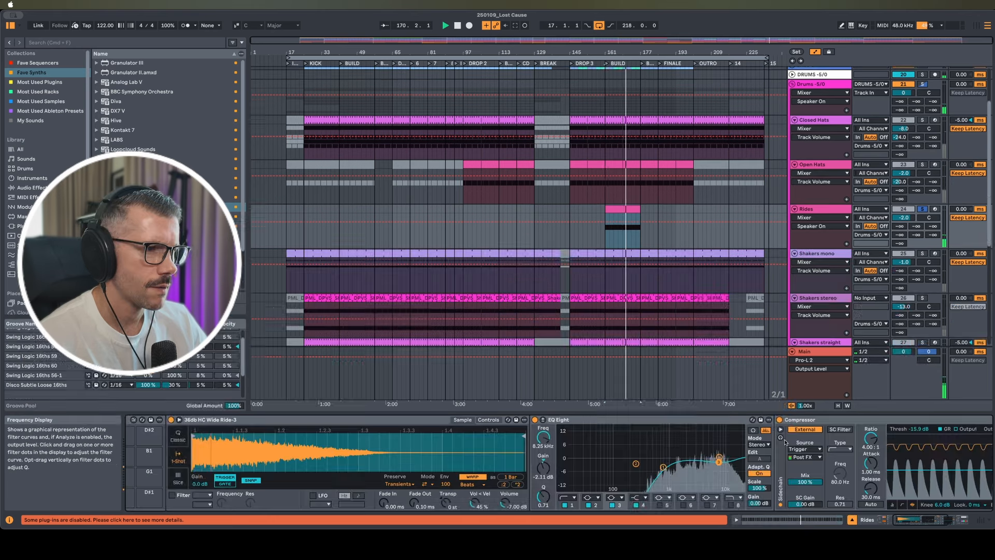
# Select the Shakers mono clip at bar 145, solo it and restart playback
pyautogui.hscroll(5, 715, 477)
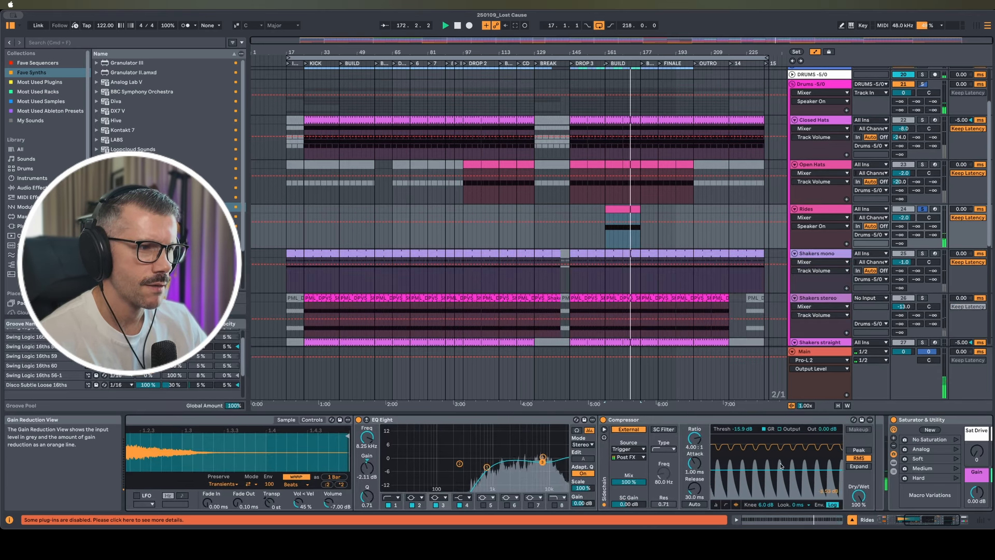
pyautogui.hscroll(4, 758, 465)
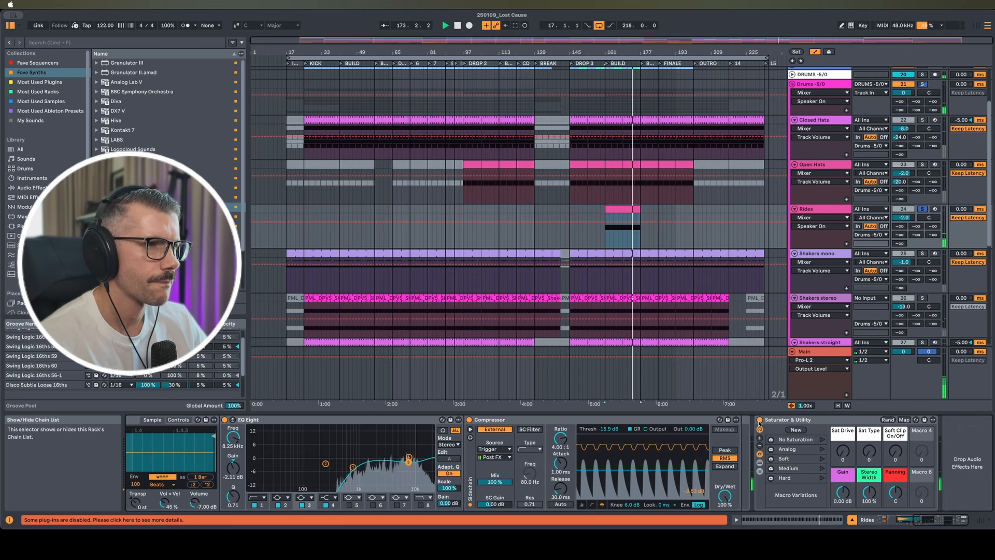
pyautogui.click(576, 253)
pyautogui.press('s')
pyautogui.press('space')
pyautogui.press('space')
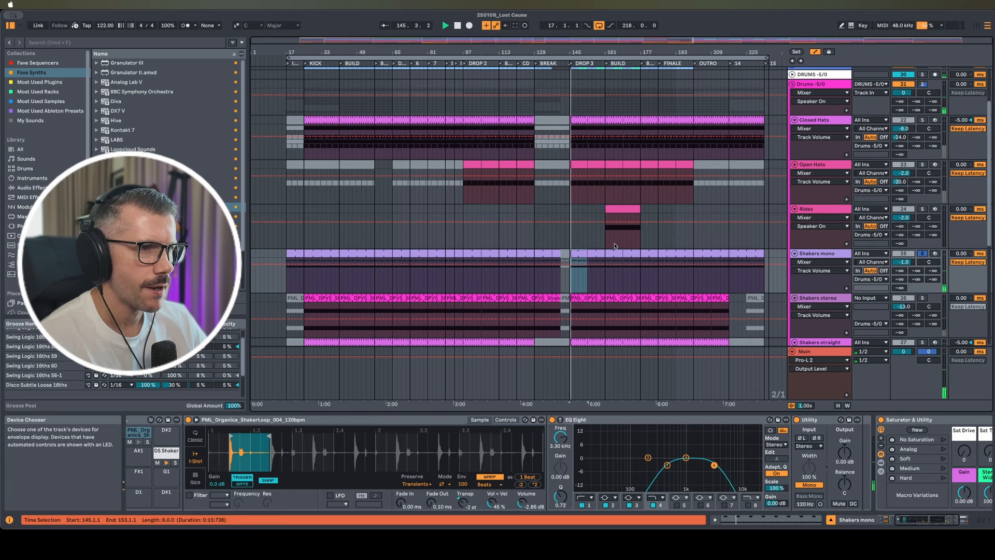
# Open the Shakers mono clip's notes, then return to and browse its device chain
pyautogui.doubleClick(576, 250)
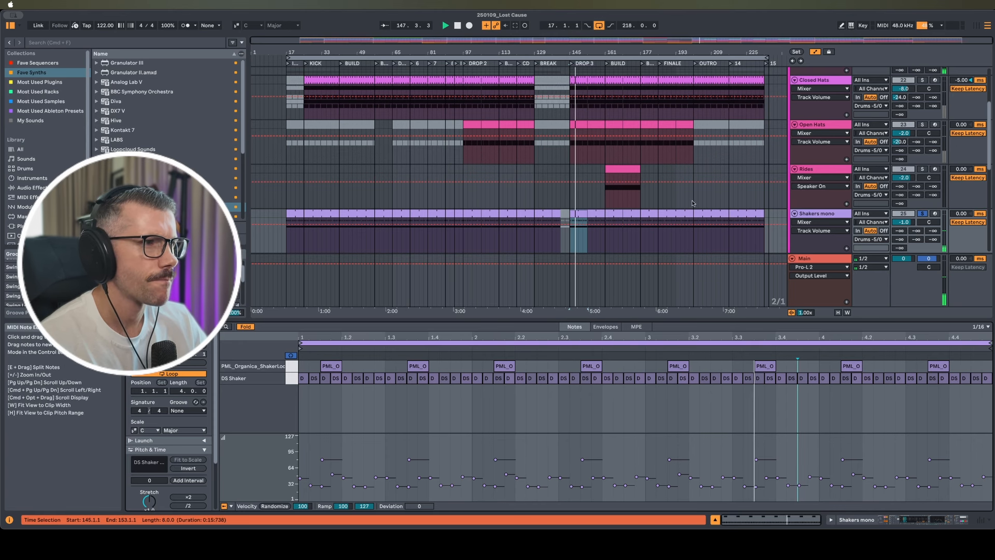
pyautogui.hotkey('shift', 'Tab')
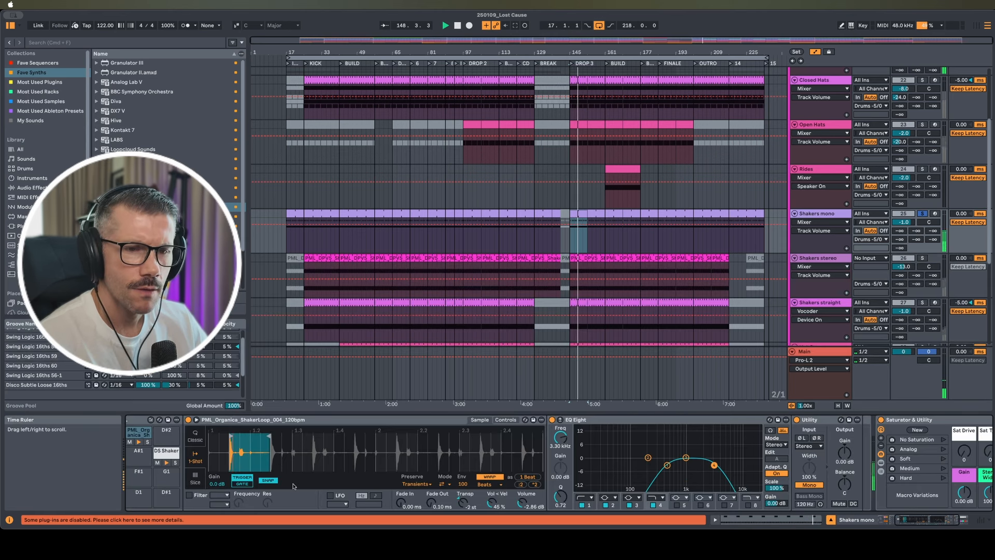
pyautogui.hscroll(-5, 293, 486)
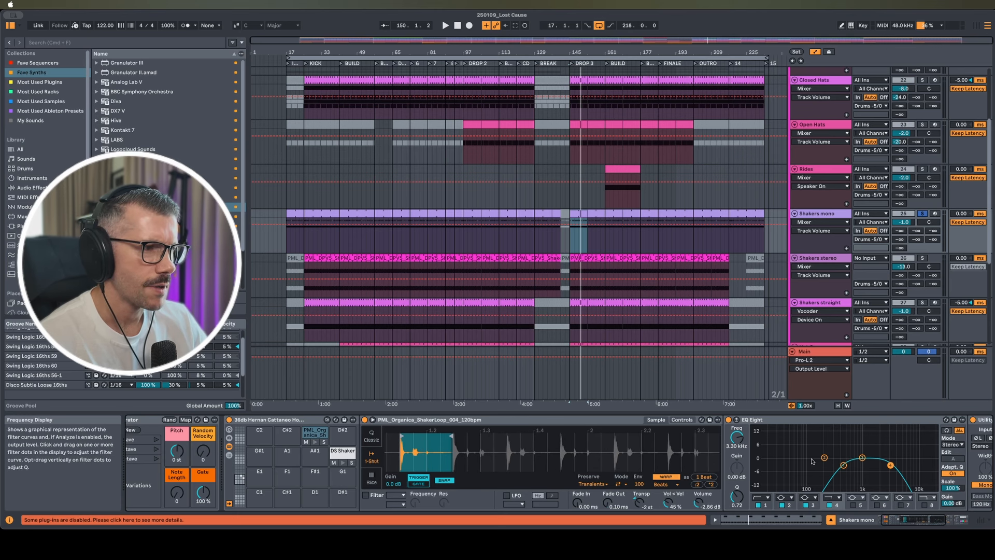
pyautogui.hscroll(3, 798, 459)
pyautogui.hscroll(5, 799, 459)
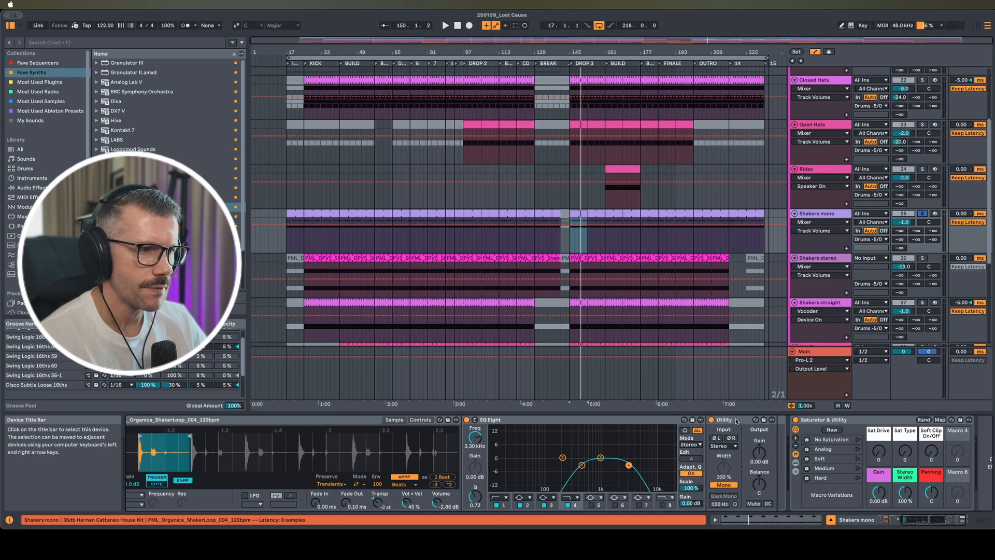
# Show the Utility Mono automation and the DS Shaker pad settings, then start playback
pyautogui.click(722, 485)
pyautogui.click(349, 453)
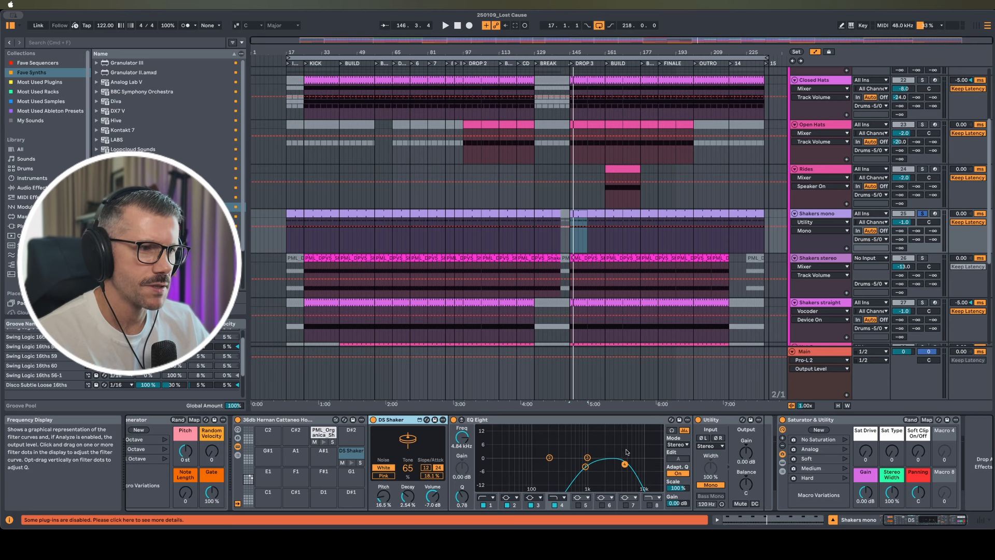
pyautogui.hscroll(1, 674, 482)
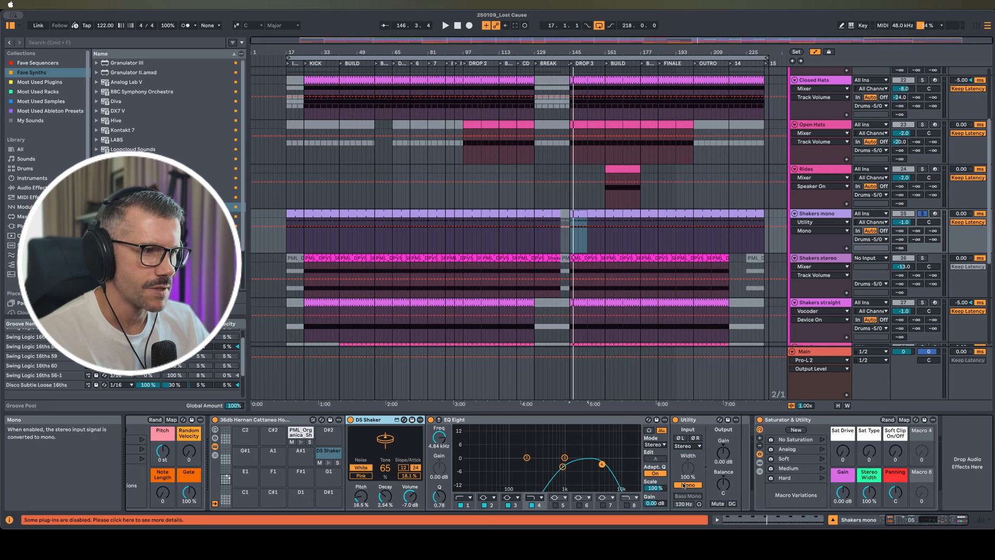
pyautogui.press('space')
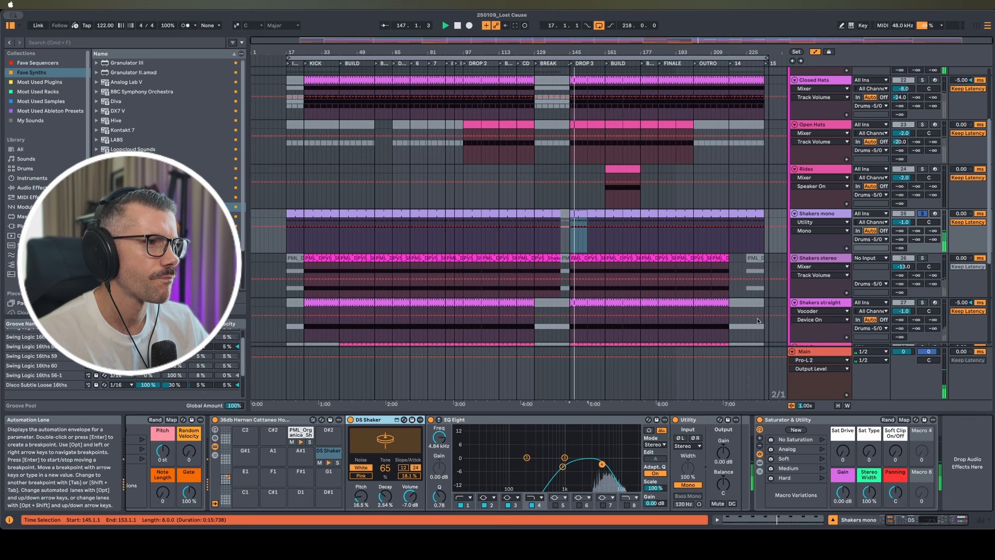
# Solo and play Shakers stereo from bar 145, viewing its clip sample before returning to devices
pyautogui.click(819, 261)
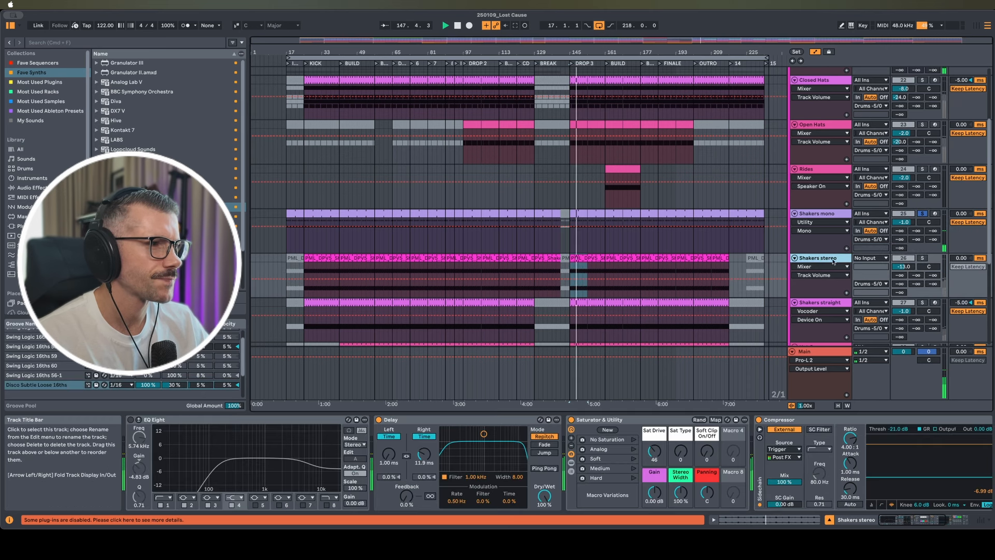
pyautogui.click(922, 258)
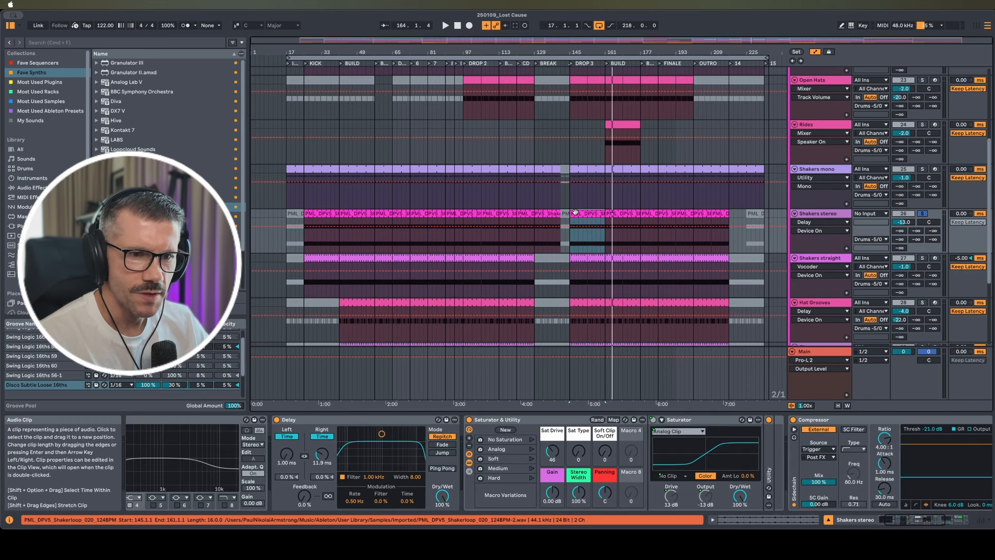
pyautogui.press('space')
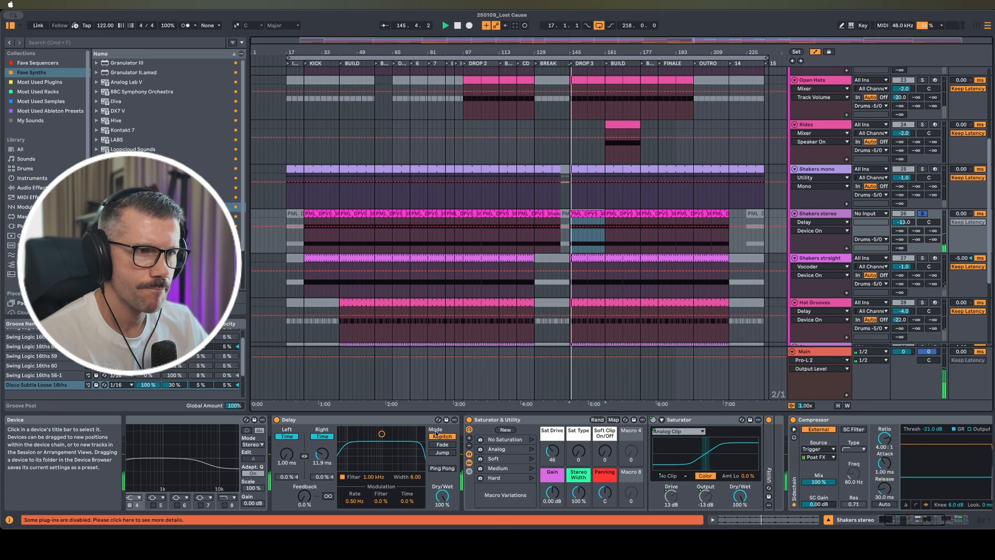
pyautogui.doubleClick(592, 213)
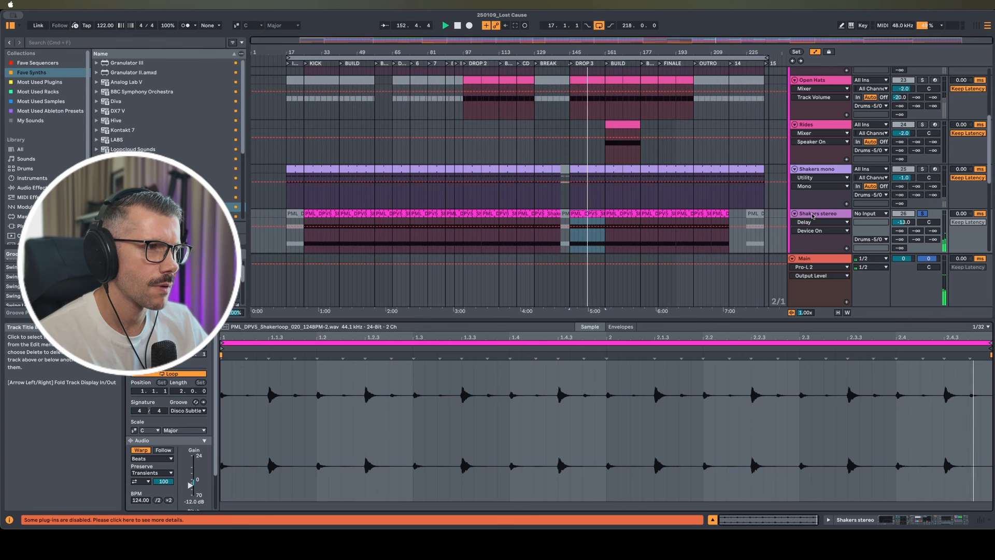
pyautogui.doubleClick(818, 213)
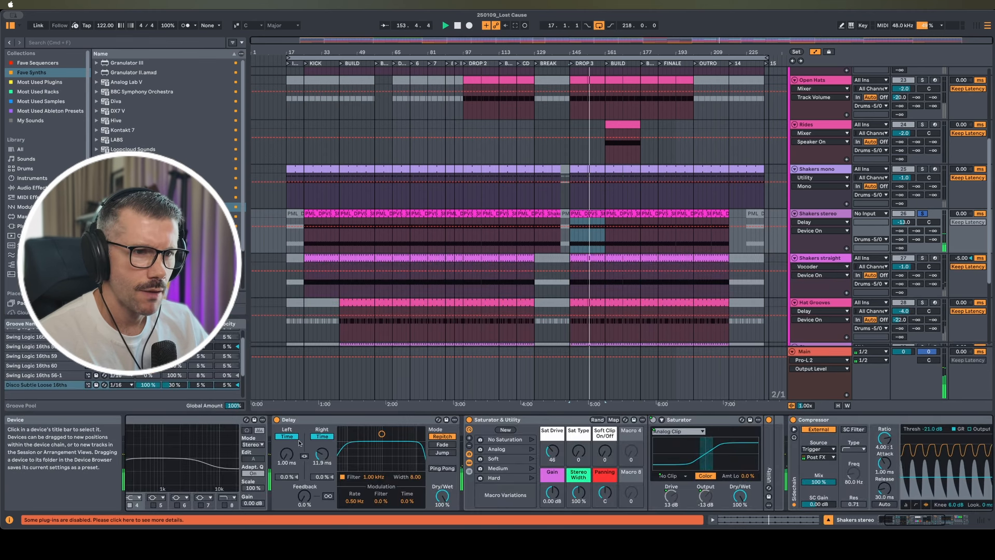
# Bypass the Delay to hear it dry, then turn it back on
pyautogui.hscroll(-4, 268, 441)
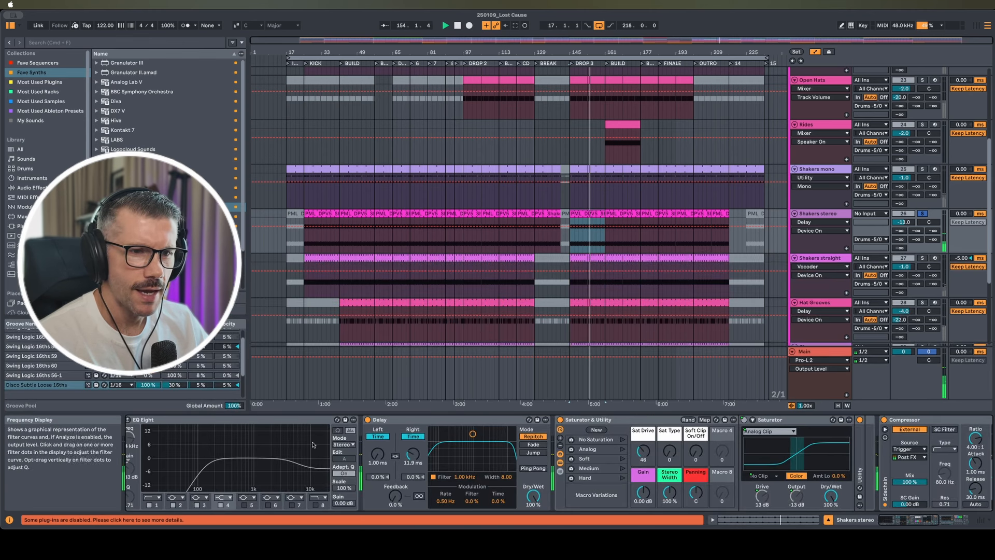
pyautogui.click(368, 421)
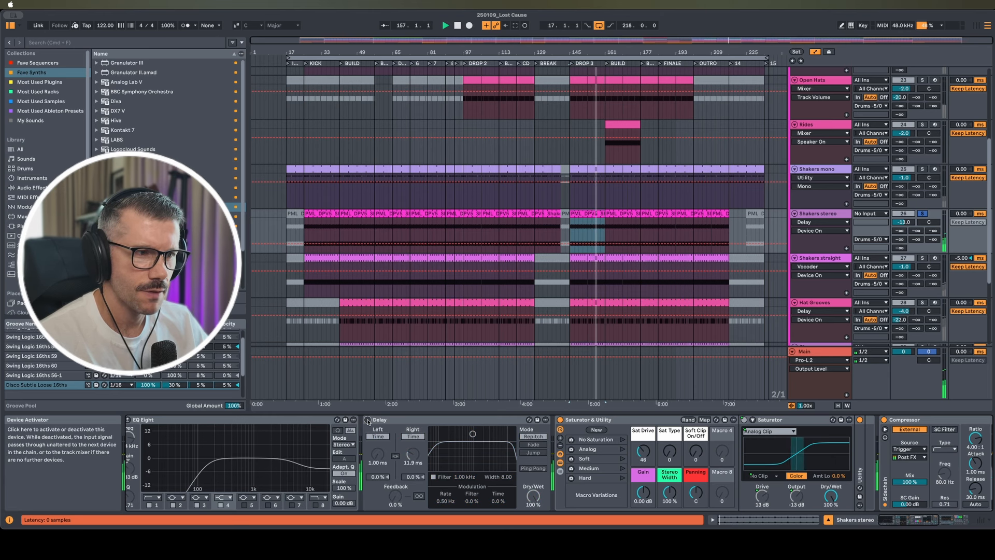
pyautogui.click(369, 421)
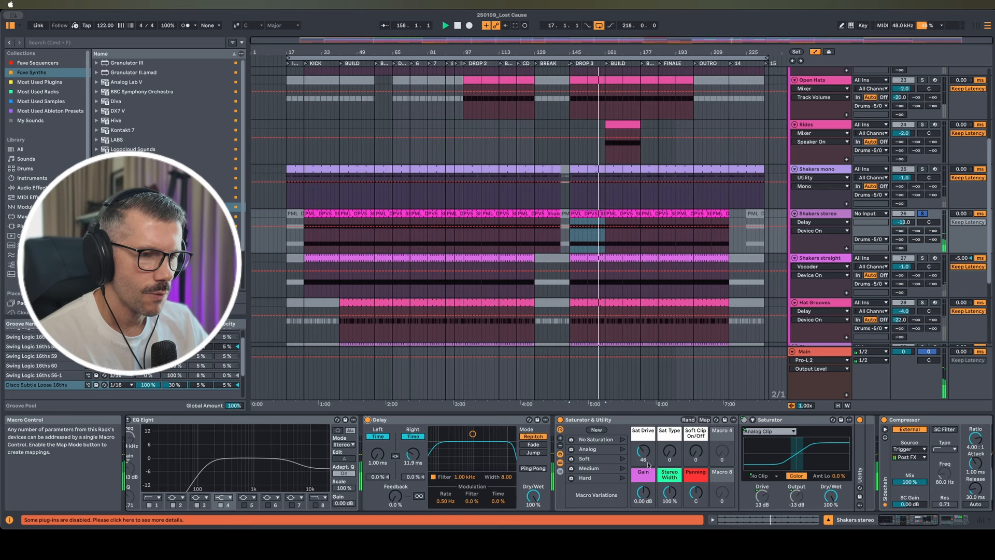
pyautogui.hscroll(10, 641, 462)
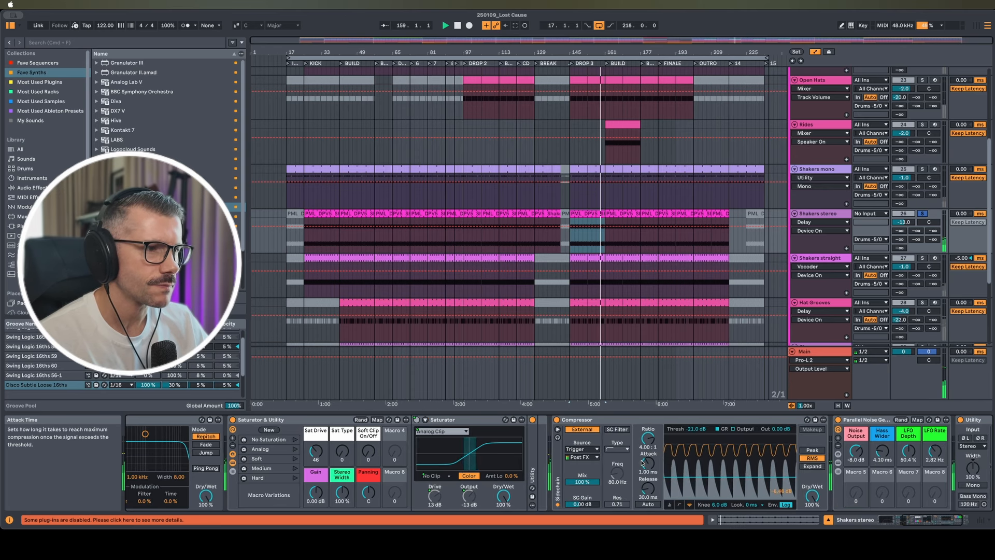
pyautogui.hscroll(2, 633, 462)
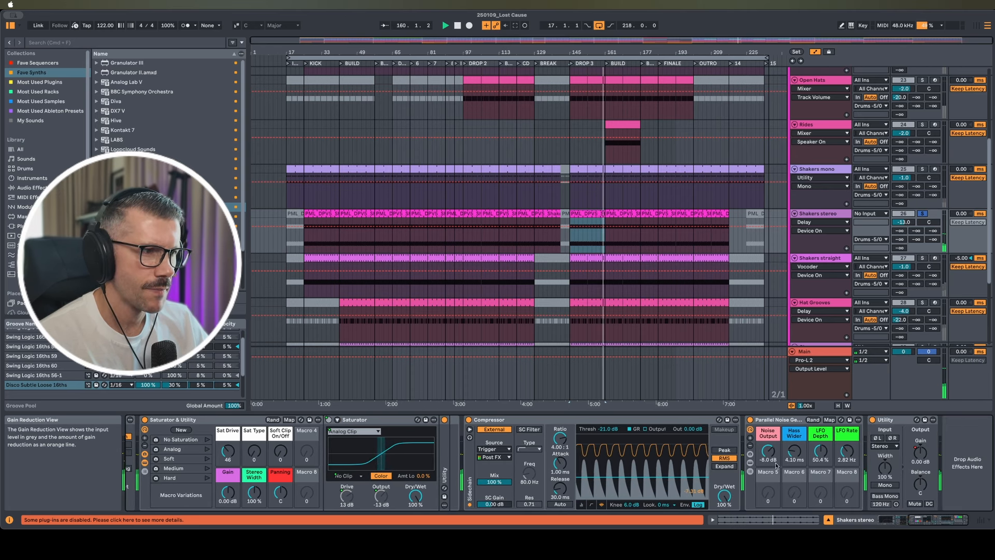
# Expand the Parallel Noise Generator chains and Vocoder, then raise the track volume to -13.0 dB
pyautogui.click(751, 454)
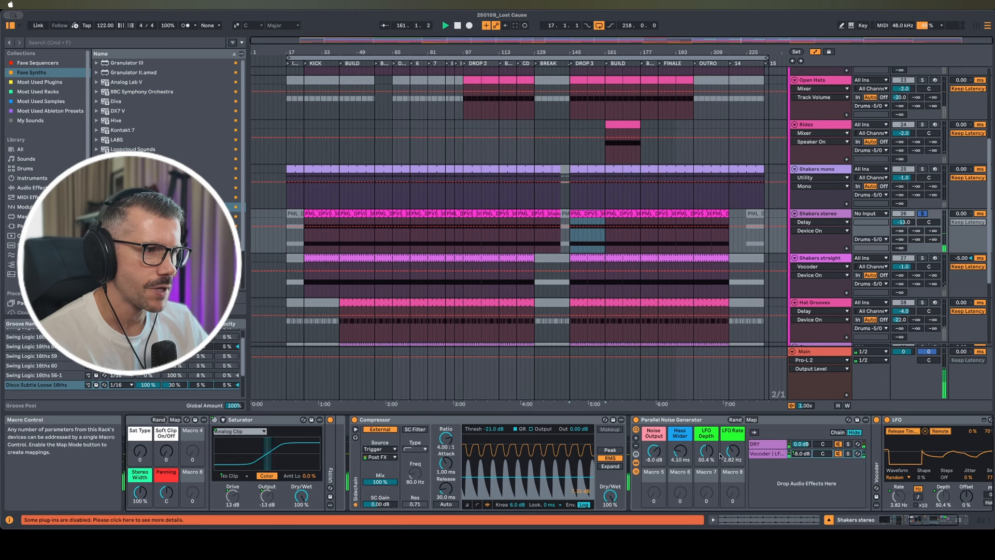
pyautogui.hscroll(2, 720, 456)
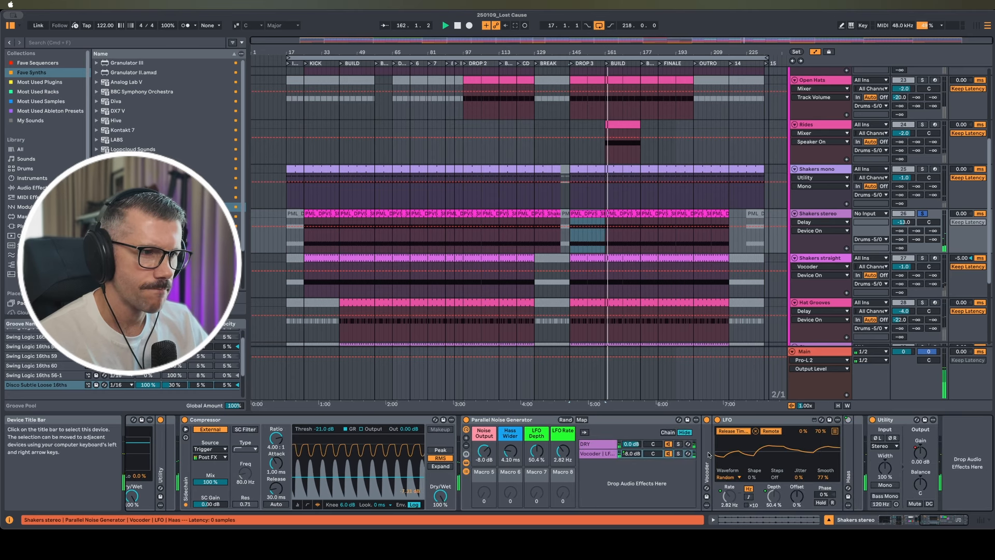
pyautogui.doubleClick(709, 456)
pyautogui.hscroll(2, 736, 464)
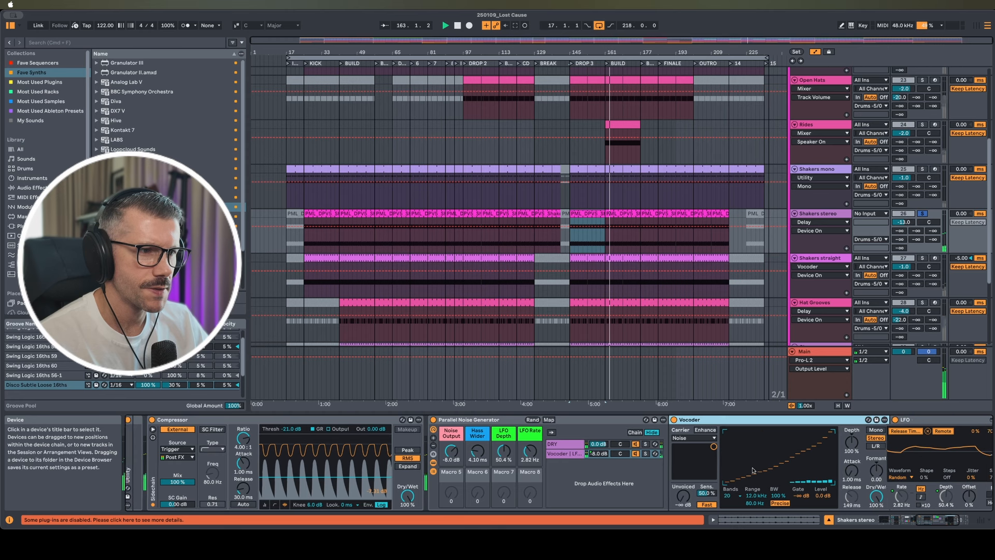
pyautogui.hscroll(2, 753, 470)
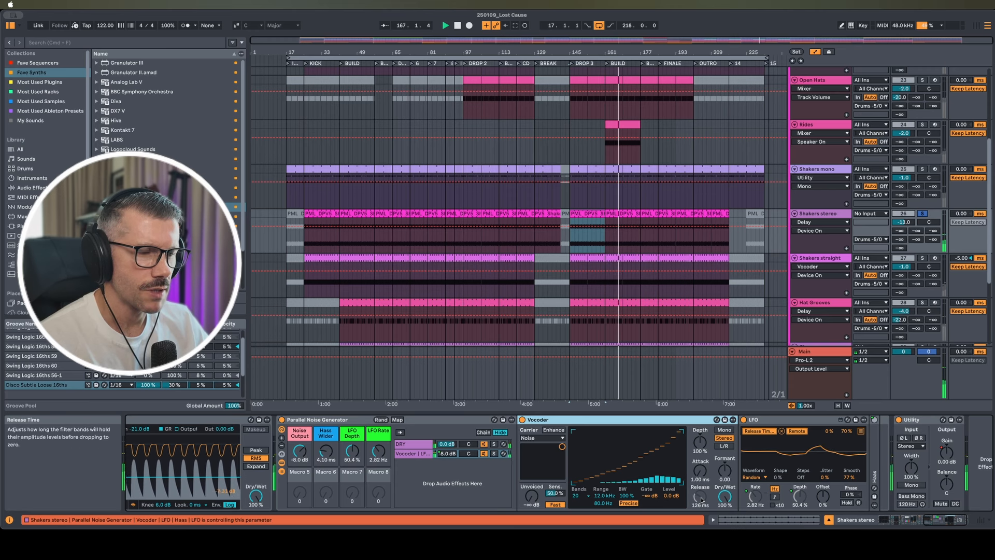
pyautogui.moveTo(904, 223); pyautogui.dragTo(904, 209)
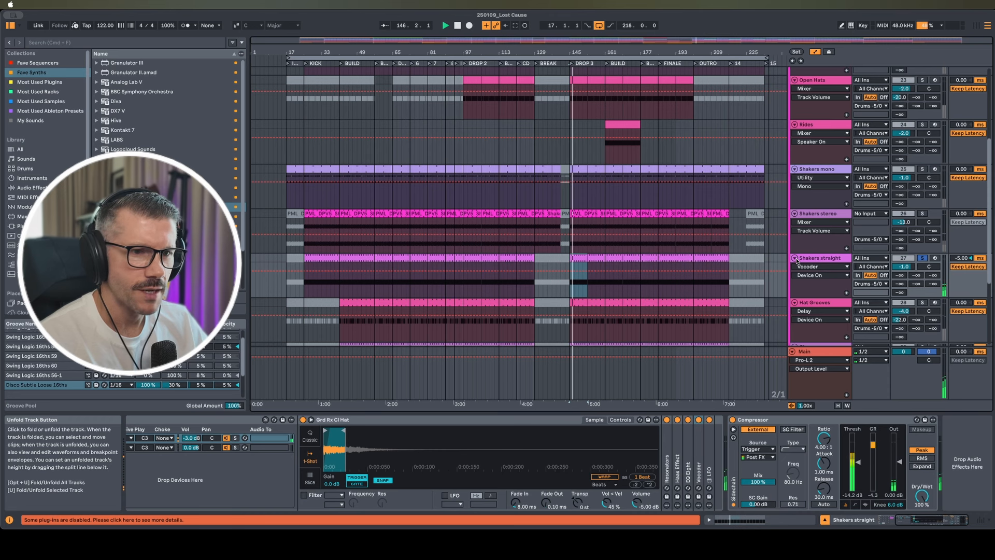
# Try zeroing the Shakers straight hi-hat's Simpler Fade In, then undo it back to 8.00 ms
pyautogui.click(810, 259)
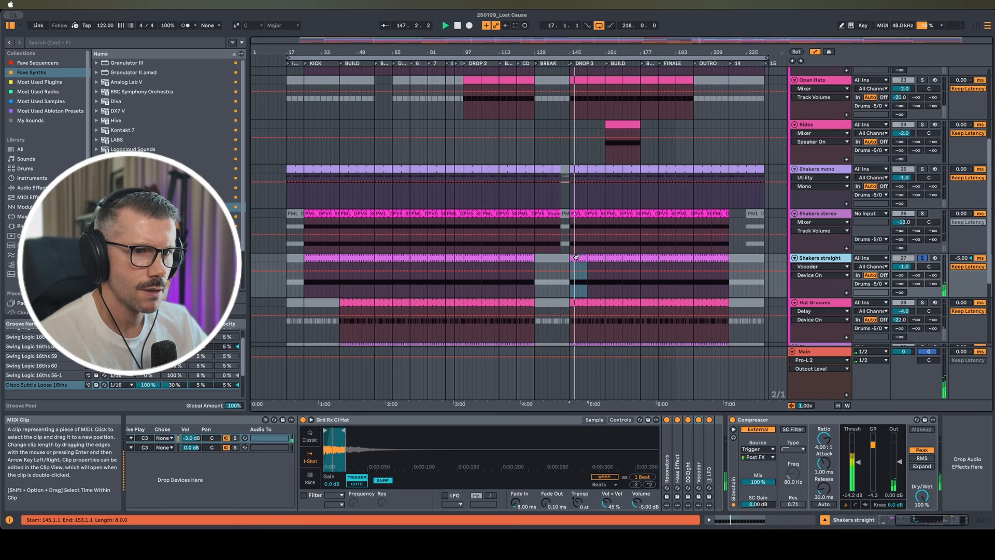
pyautogui.doubleClick(593, 264)
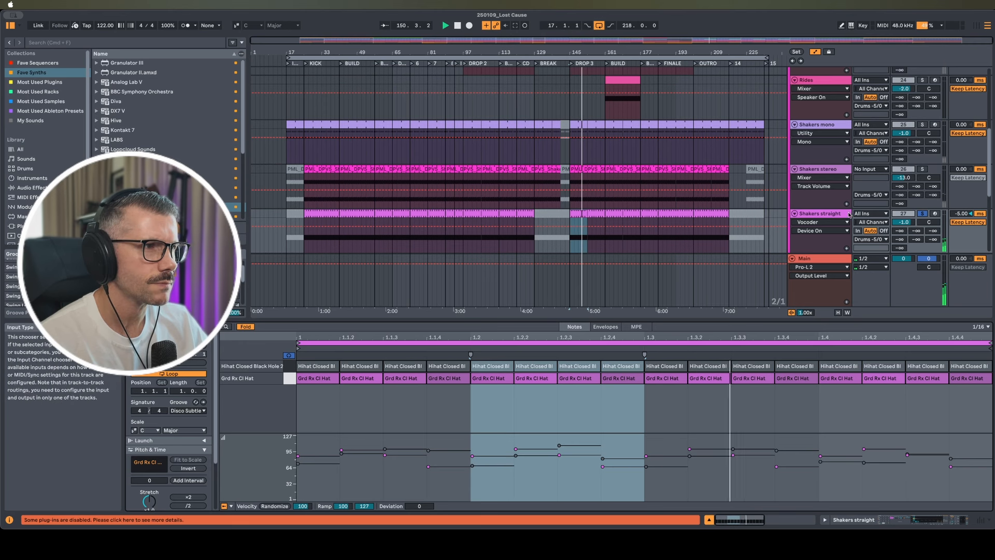
pyautogui.hotkey('shift', 'Tab')
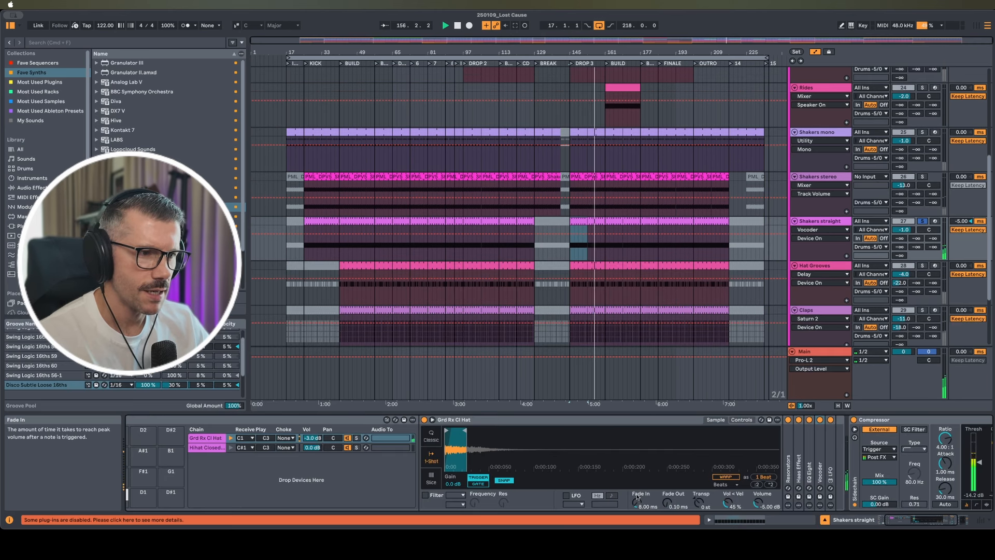
pyautogui.moveTo(635, 502); pyautogui.dragTo(636, 519)
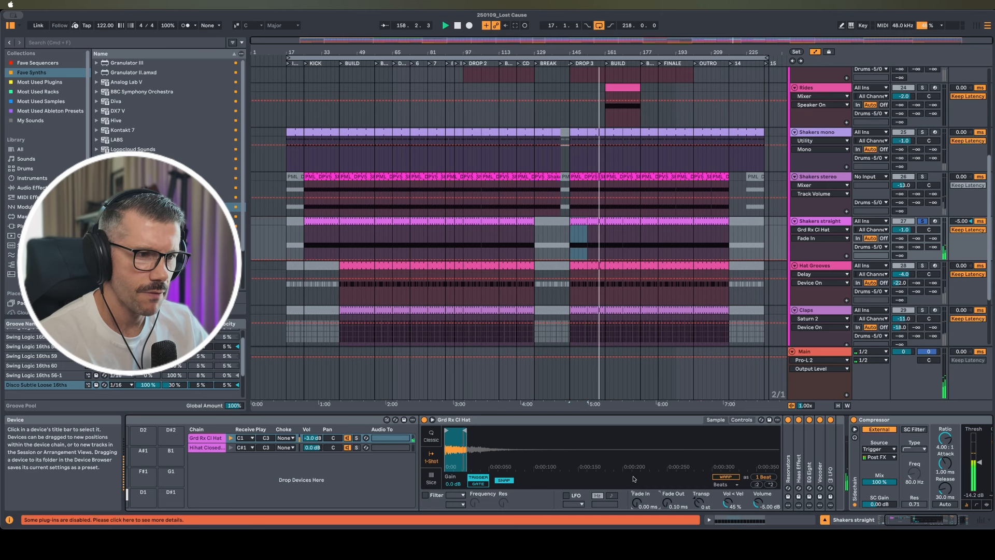
pyautogui.press('super+z')
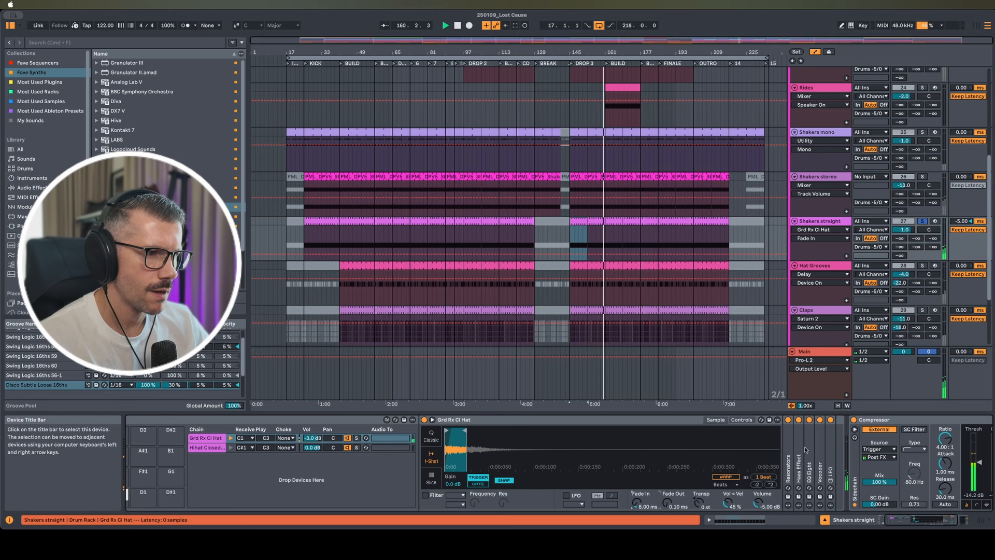
# Expand the Resonators effect, switch it off and fold it again
pyautogui.doubleClick(788, 448)
pyautogui.hscroll(5, 789, 449)
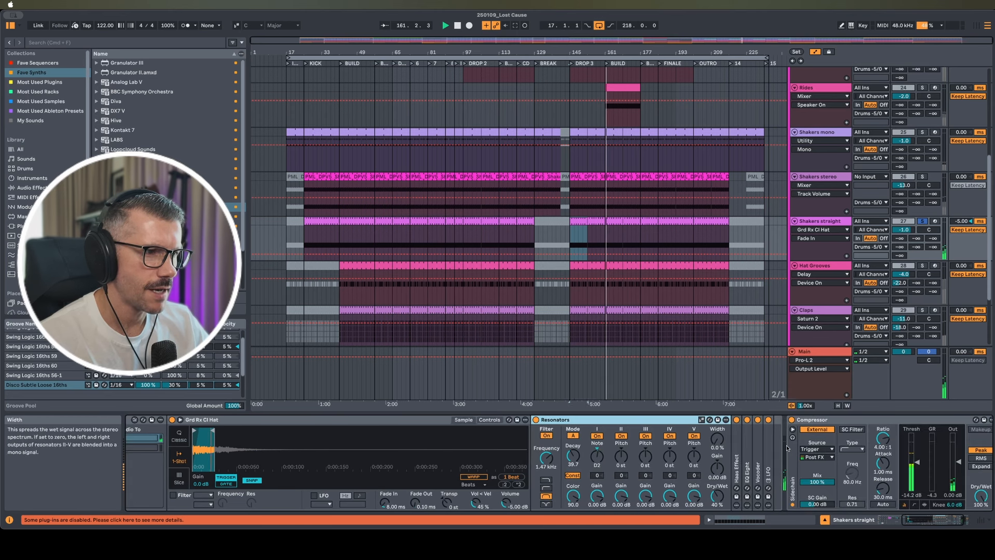
pyautogui.click(537, 420)
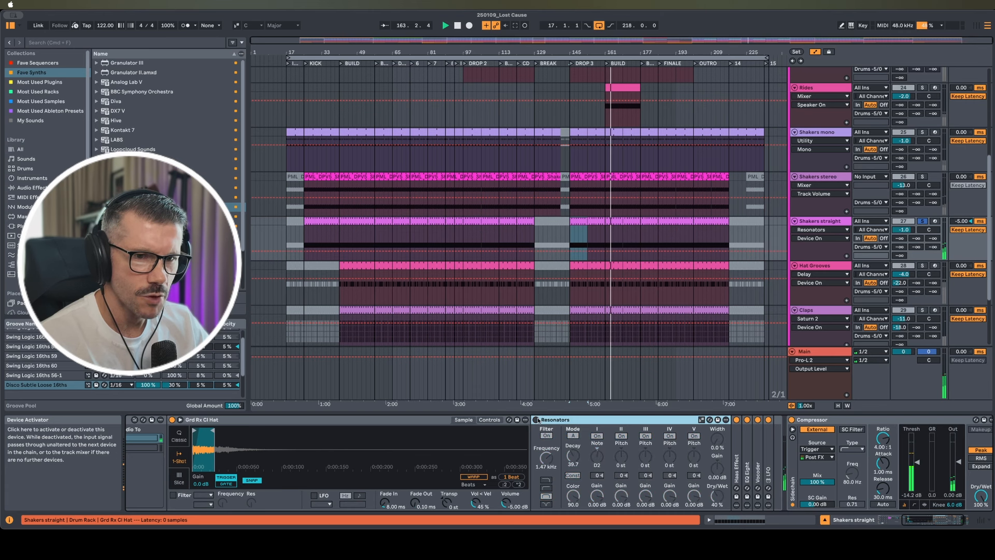
pyautogui.doubleClick(539, 420)
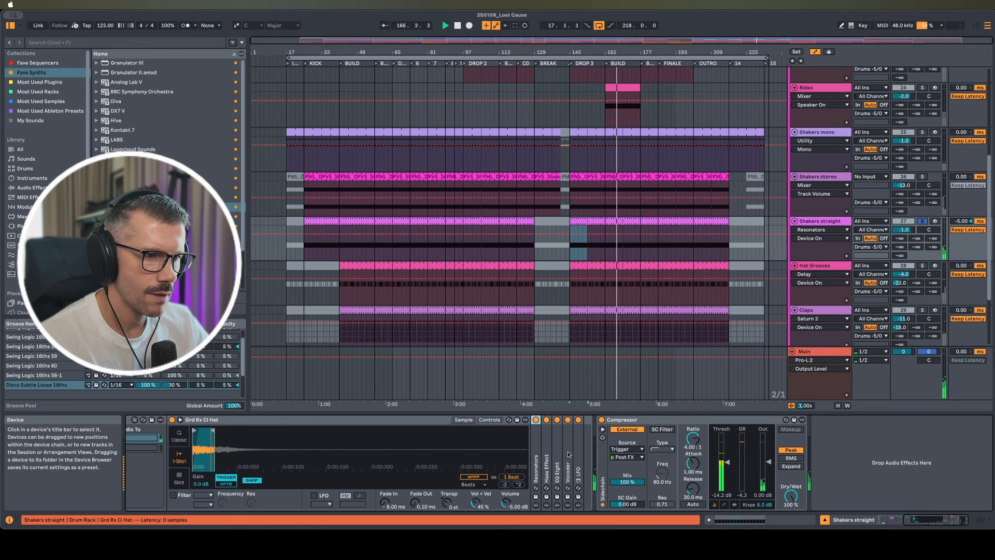
# Unfold the Haas Effect, EQ Eight, Vocoder and LFO devices
pyautogui.doubleClick(547, 449)
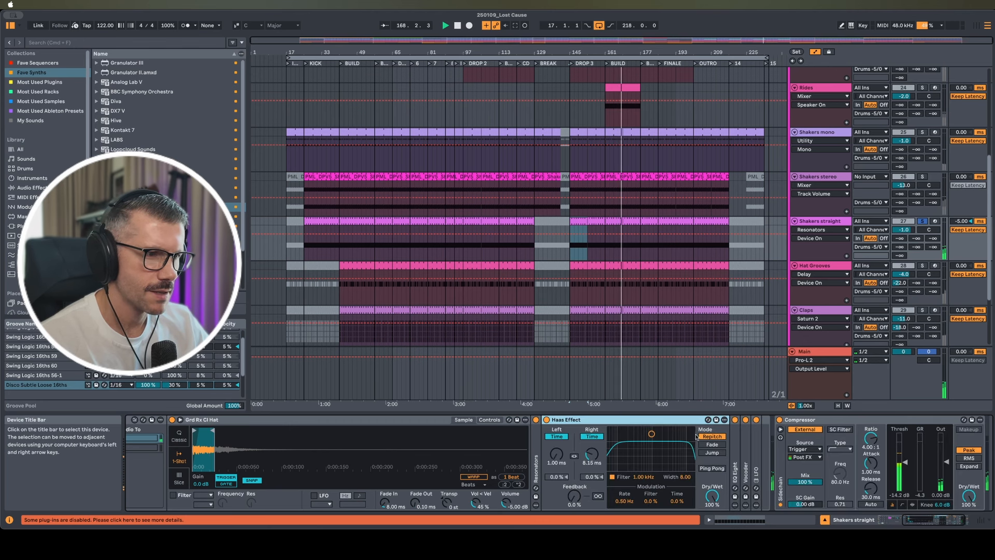
pyautogui.doubleClick(732, 456)
pyautogui.hscroll(8, 730, 456)
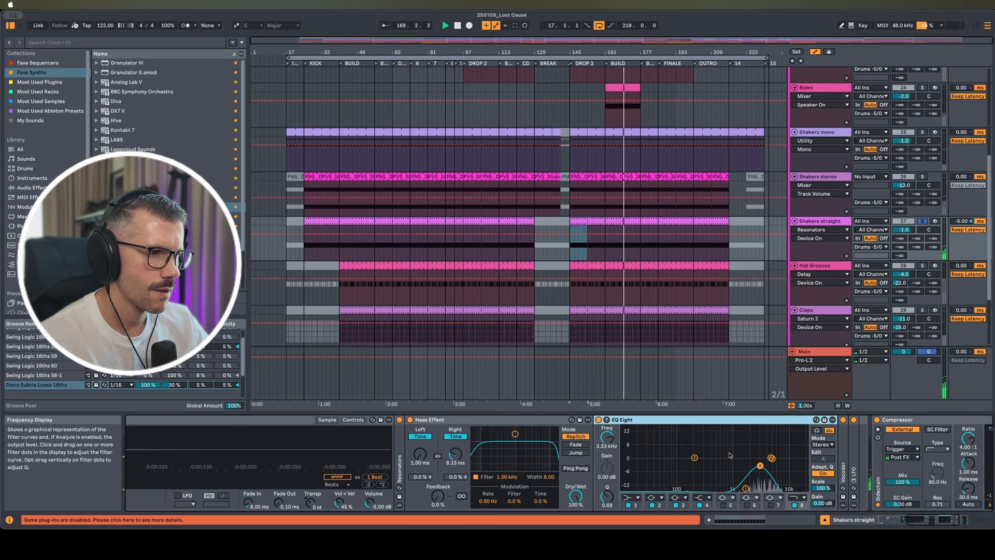
pyautogui.doubleClick(768, 456)
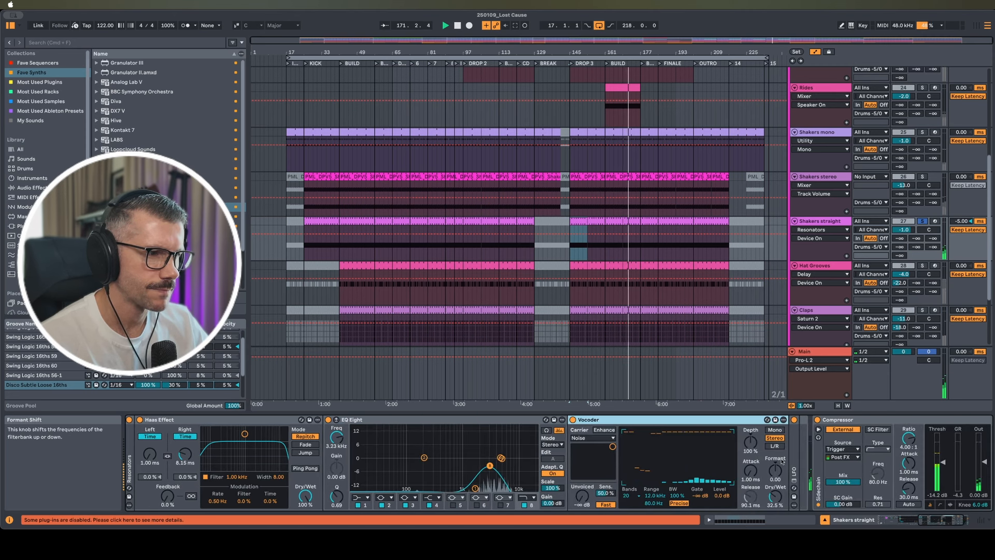
pyautogui.doubleClick(794, 472)
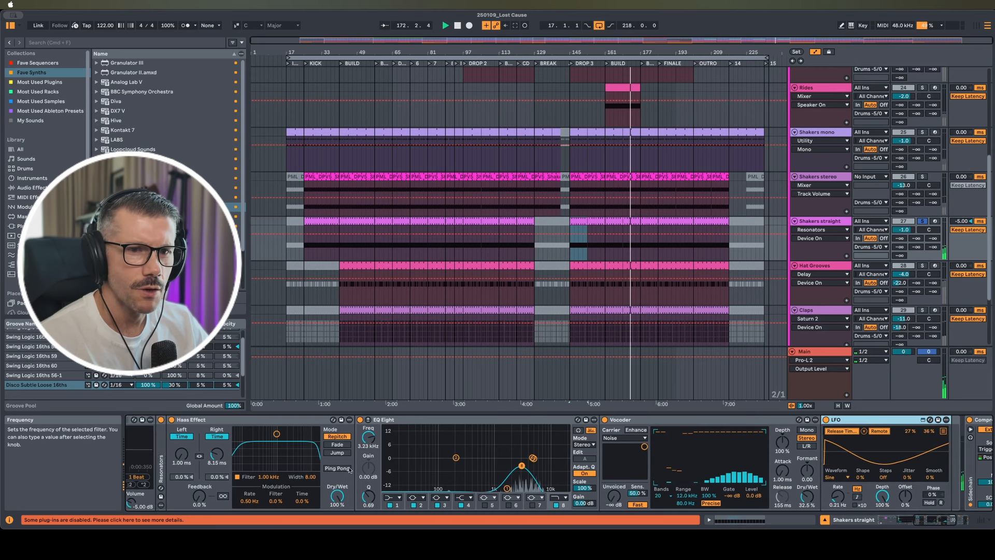
pyautogui.hscroll(-5, 394, 456)
# Select Resonators through LFO together, switch them all off, then back on
pyautogui.click(261, 441)
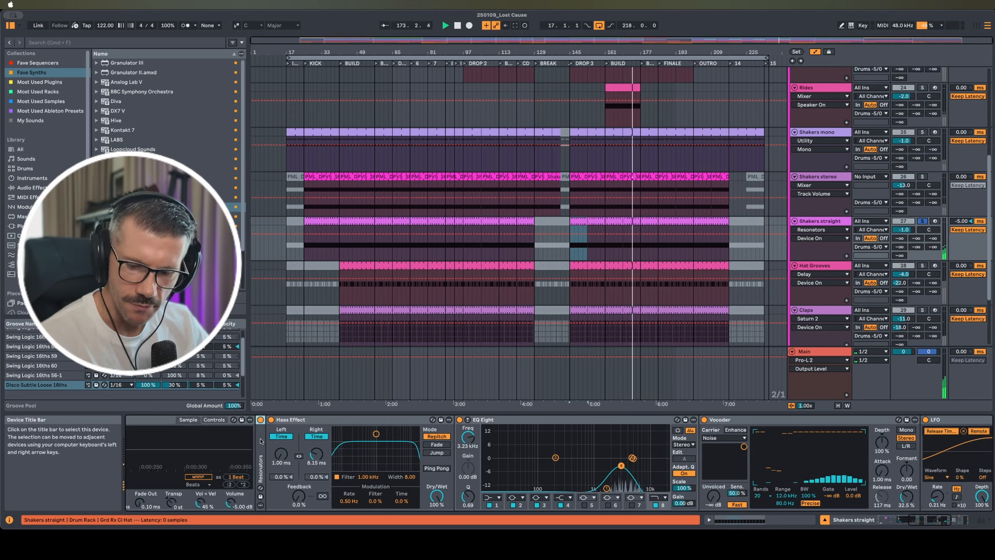
pyautogui.hscroll(1, 830, 454)
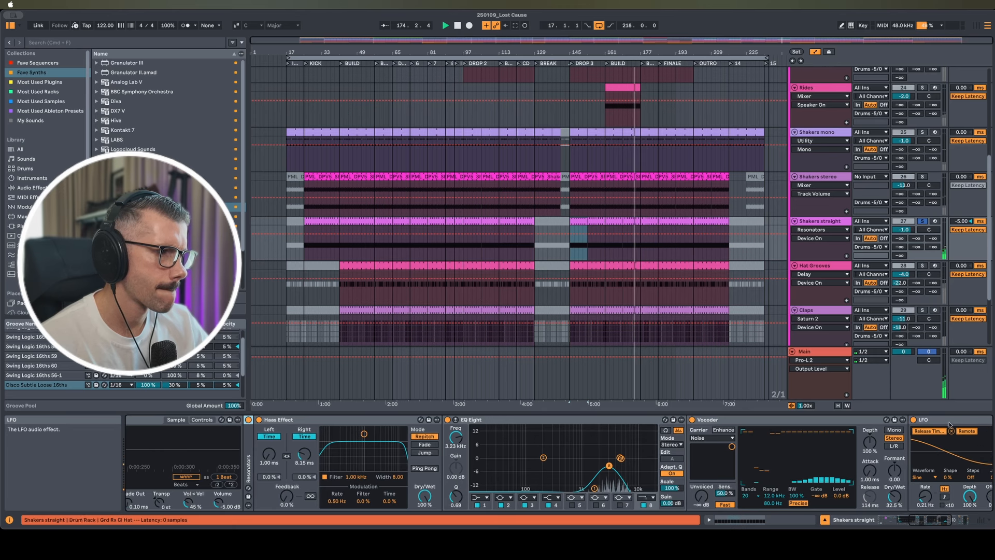
pyautogui.keyDown('shift'); pyautogui.click(941, 420); pyautogui.keyUp('shift')
pyautogui.click(913, 420)
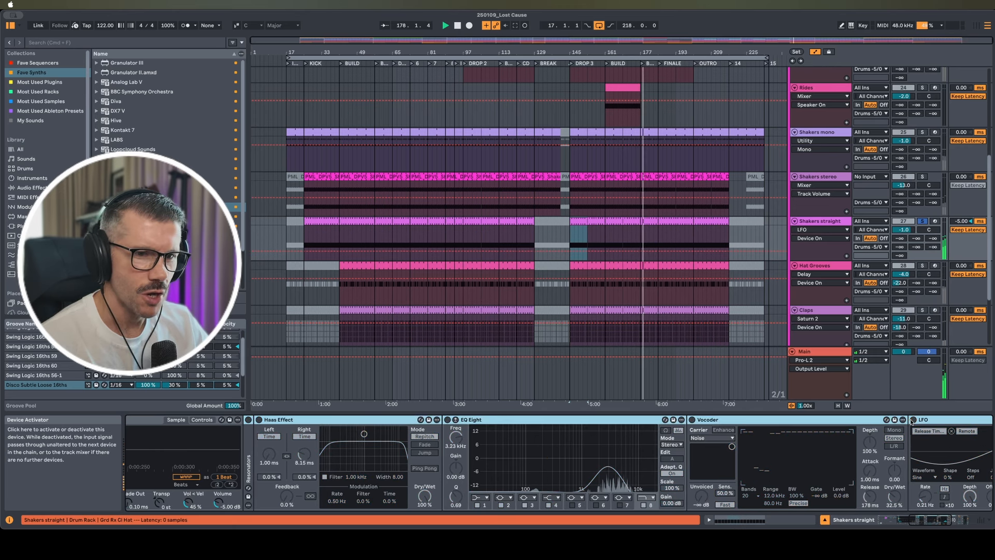
pyautogui.click(913, 420)
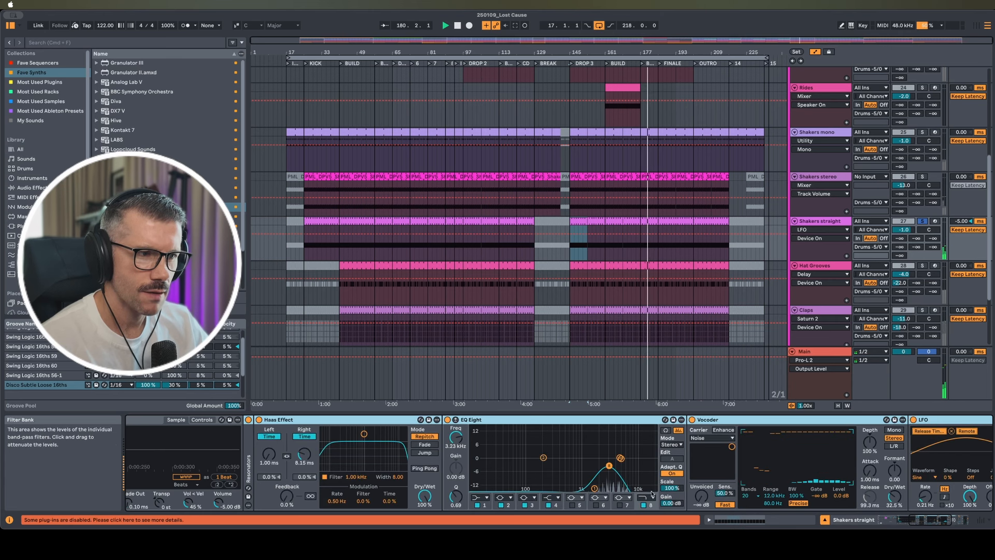
# Fold the LFO, Vocoder and EQ Eight again and select the Hat Grooves track
pyautogui.doubleClick(940, 420)
pyautogui.doubleClick(808, 419)
pyautogui.doubleClick(539, 420)
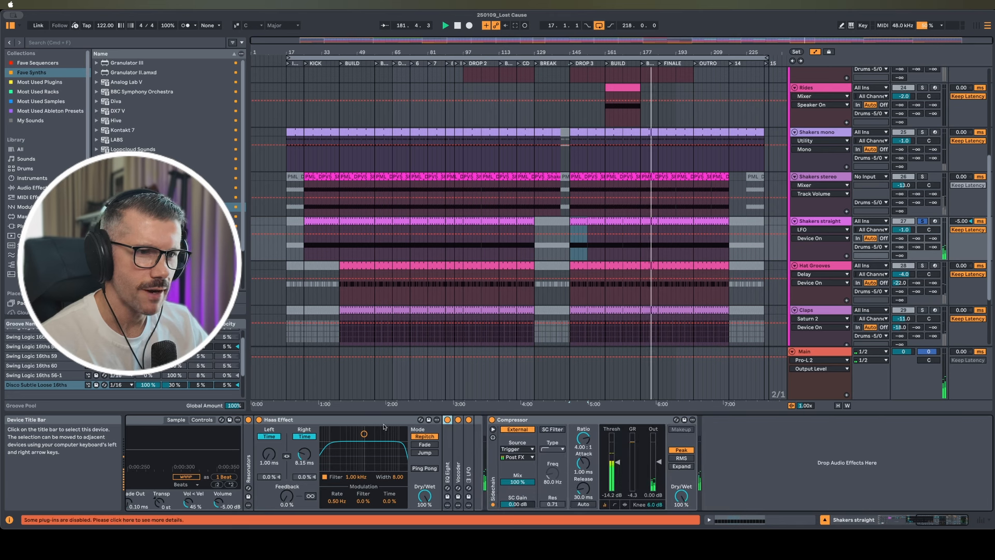
pyautogui.click(792, 276)
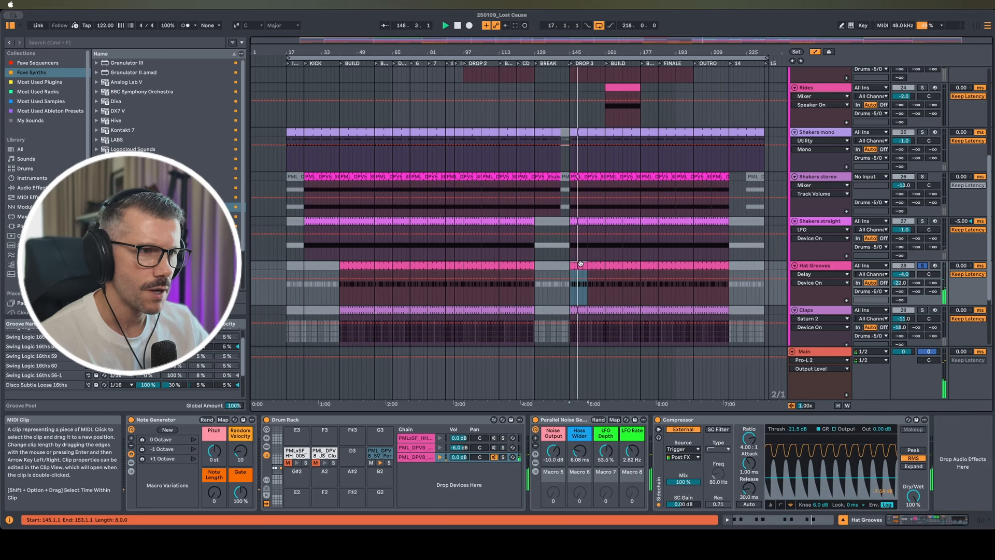
# View the Hat Grooves clip notes, then show the percussion sample's waveform in the device chain
pyautogui.hotkey('shift', 'Tab')
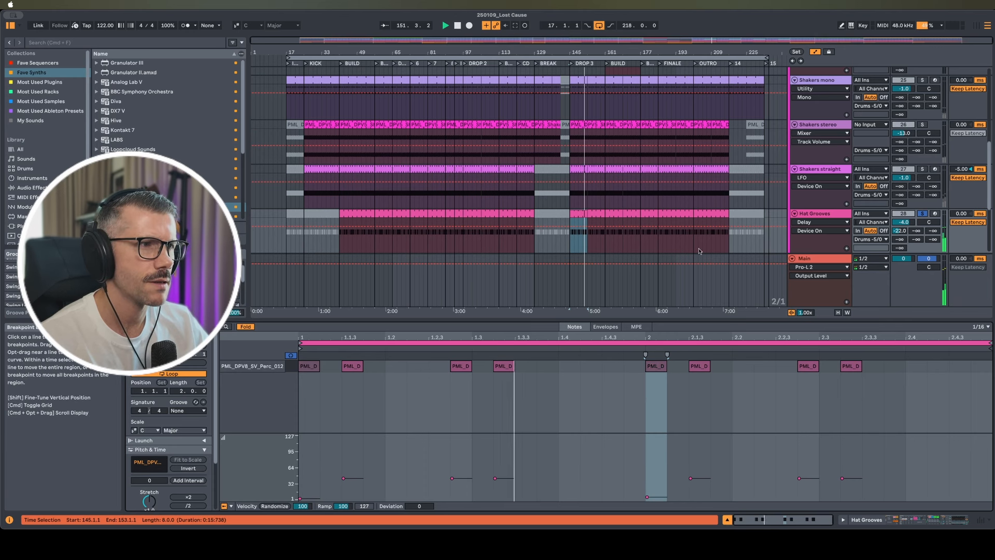
pyautogui.hotkey('shift', 'Tab')
pyautogui.click(683, 420)
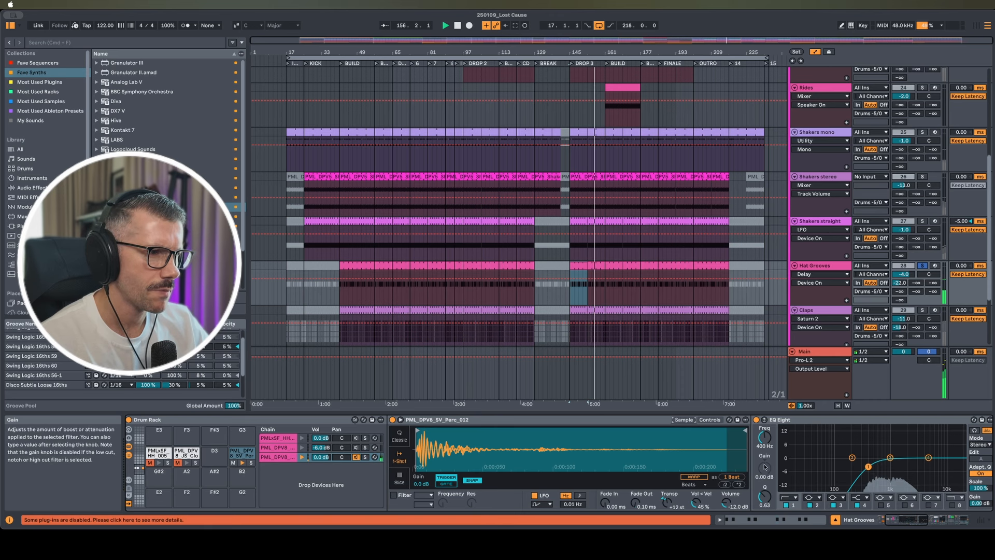
pyautogui.hscroll(5, 879, 429)
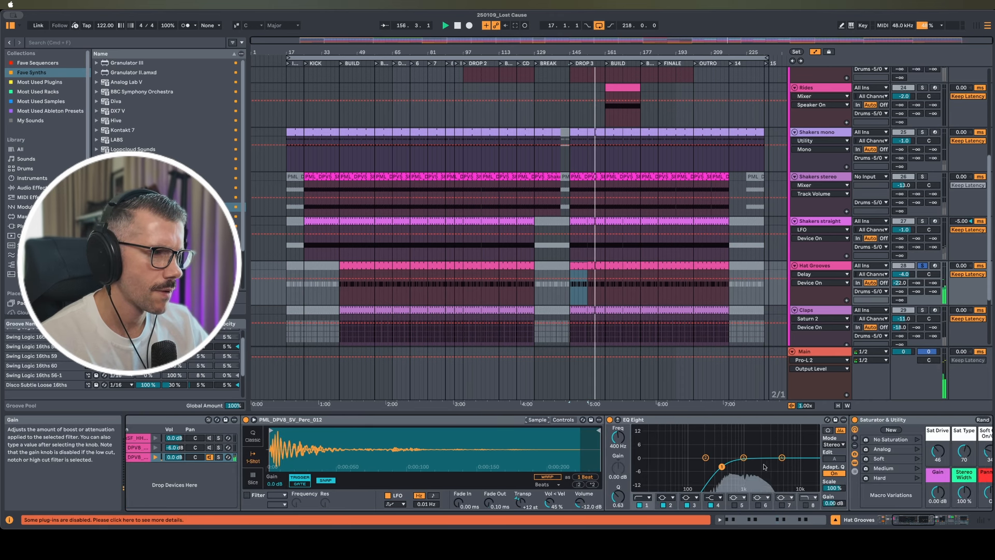
# Enable Simpler's Pitch Env, raise its amount to +44 st, settle on +12 st, then show the waveform
pyautogui.click(563, 420)
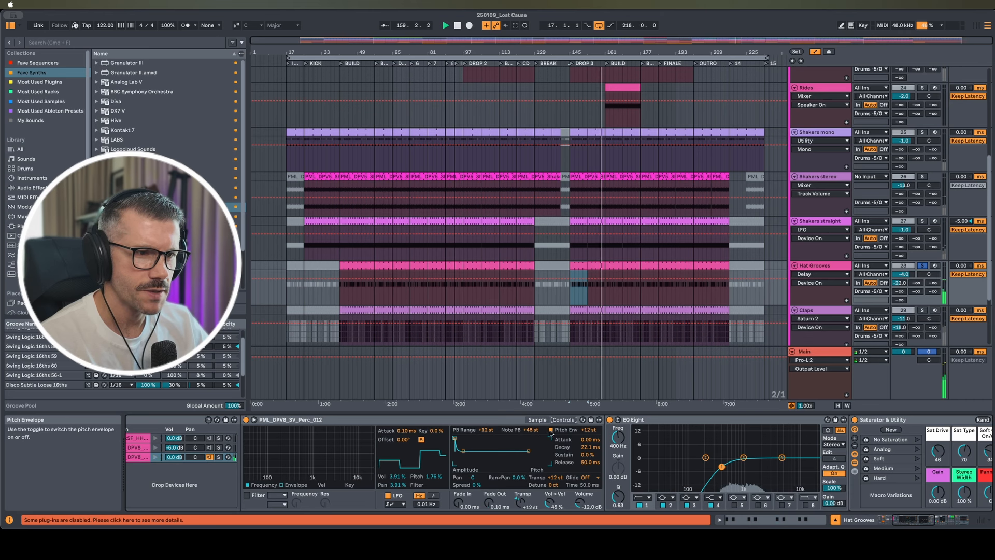
pyautogui.click(551, 431)
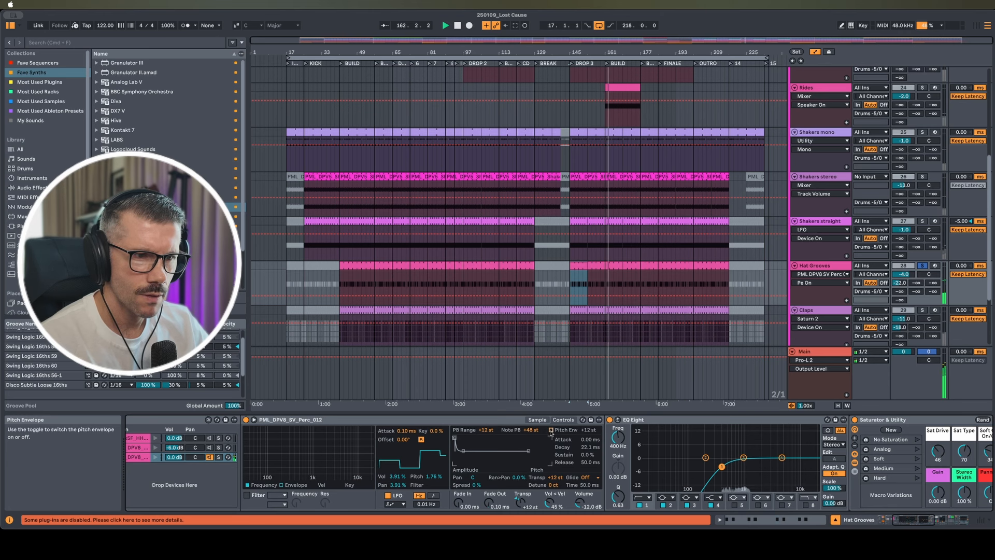
pyautogui.click(592, 432)
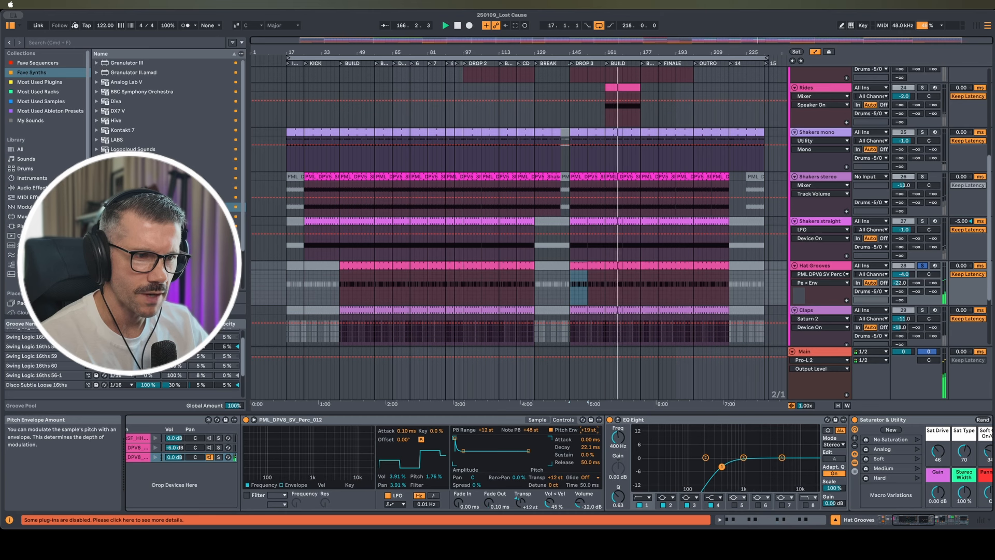
pyautogui.moveTo(590, 430); pyautogui.dragTo(590, 434)
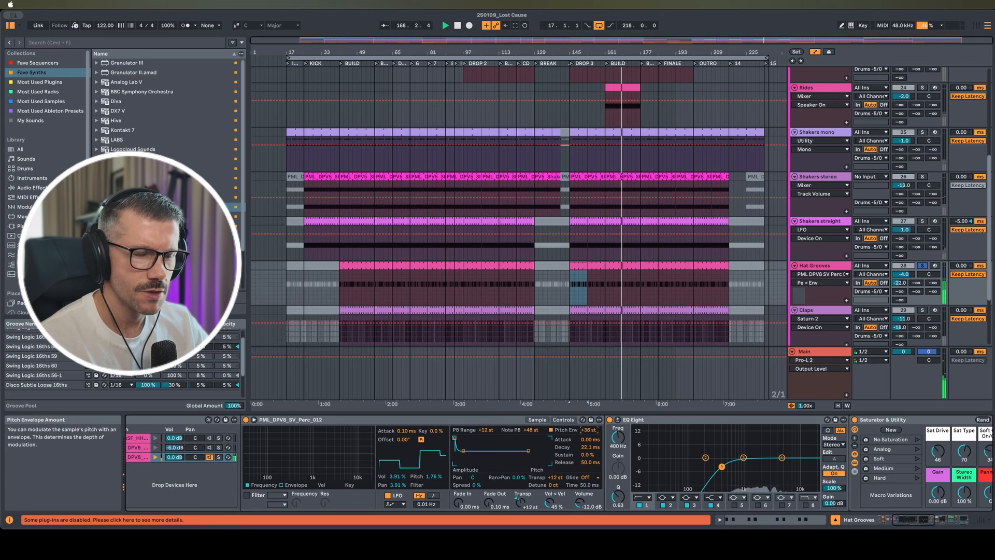
pyautogui.moveTo(592, 433); pyautogui.dragTo(591, 440)
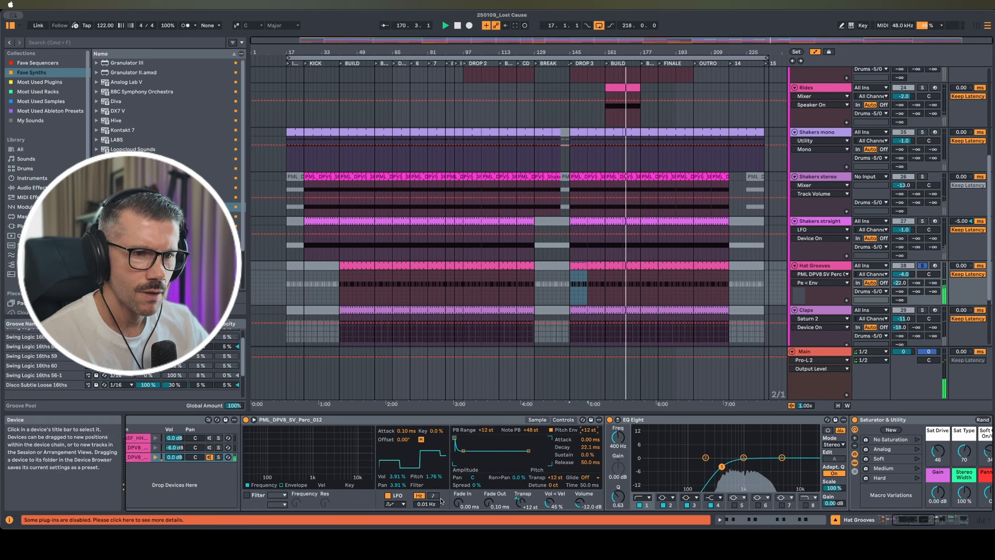
pyautogui.hscroll(-5, 442, 498)
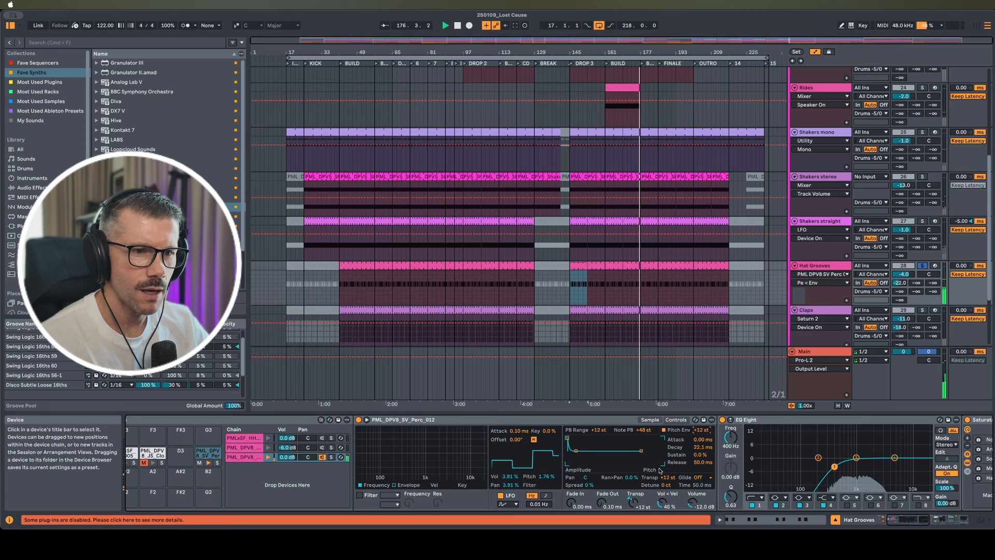
pyautogui.click(651, 420)
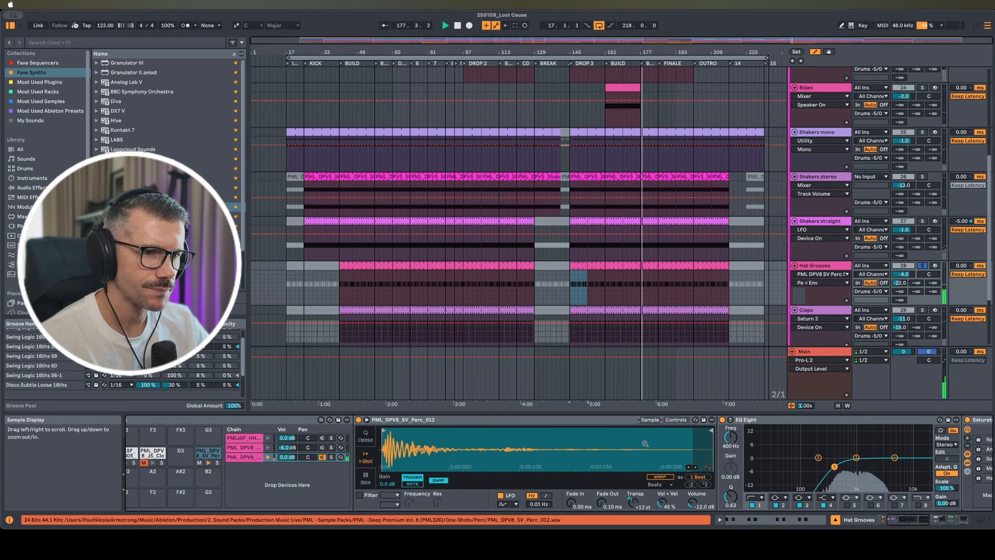
# Scroll along the Hat Grooves chain and expand the Parallel Noise Generator's DRY and Vocoder chains
pyautogui.hscroll(10, 648, 441)
pyautogui.hscroll(10, 644, 446)
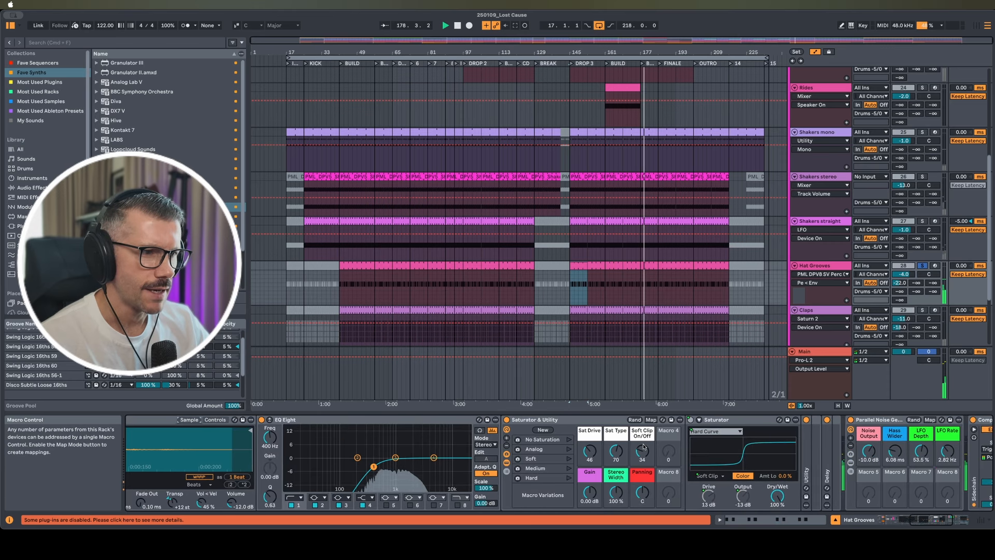
pyautogui.hscroll(2, 644, 447)
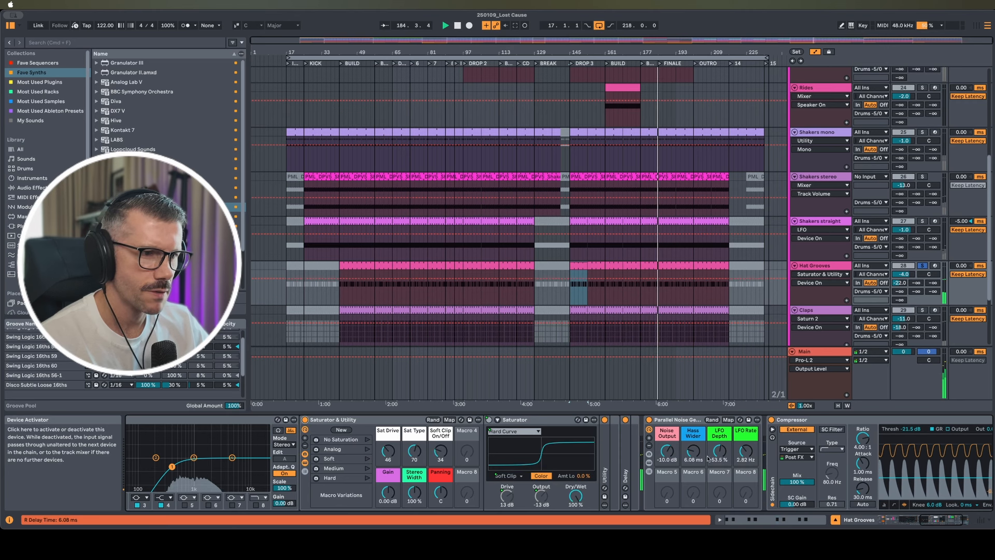
pyautogui.hscroll(5, 715, 459)
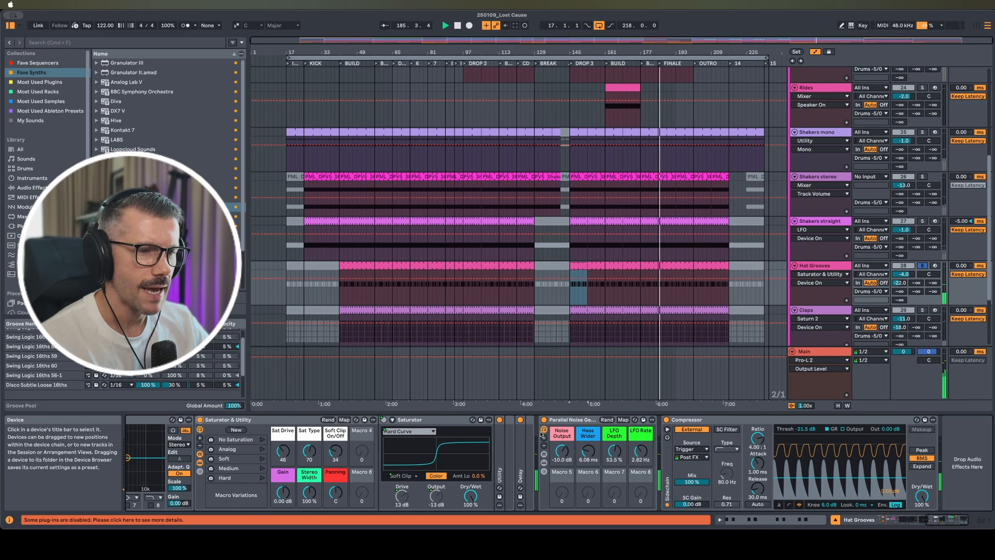
pyautogui.click(544, 465)
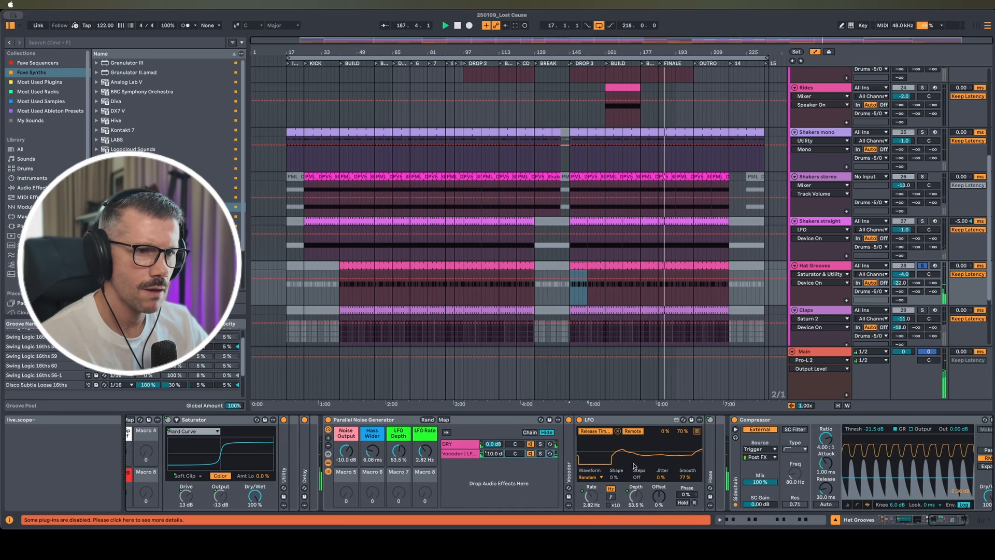
pyautogui.hscroll(3, 726, 423)
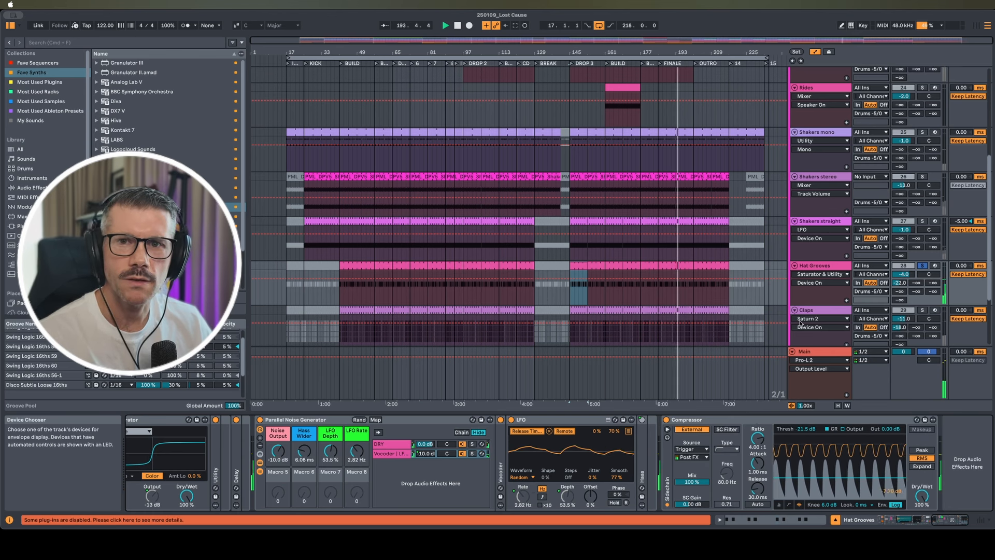
pyautogui.scroll(-2, 674, 311)
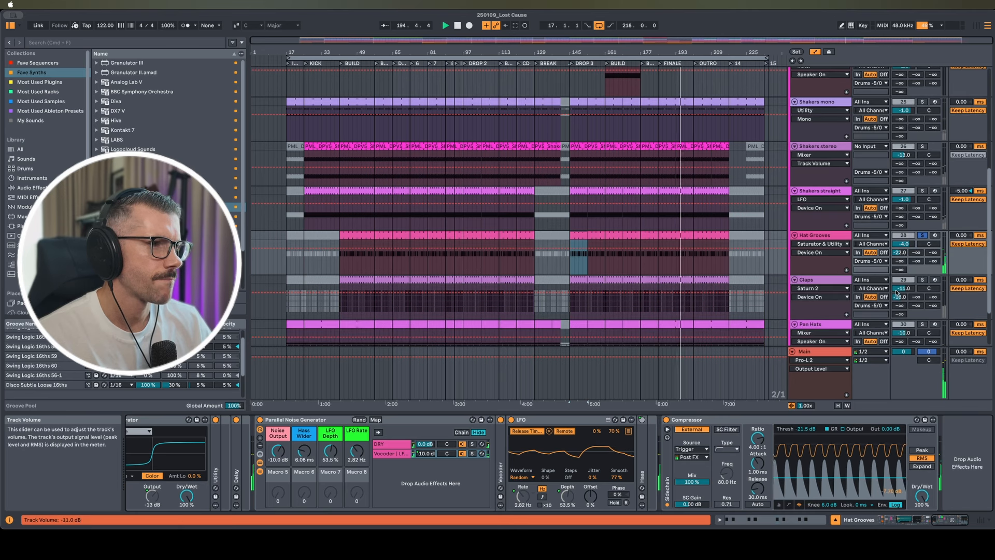
# Show the Claps drum rack and inspect the Clap, Clap 808 and rimshot pad samples
pyautogui.click(578, 296)
pyautogui.hscroll(-5, 472, 455)
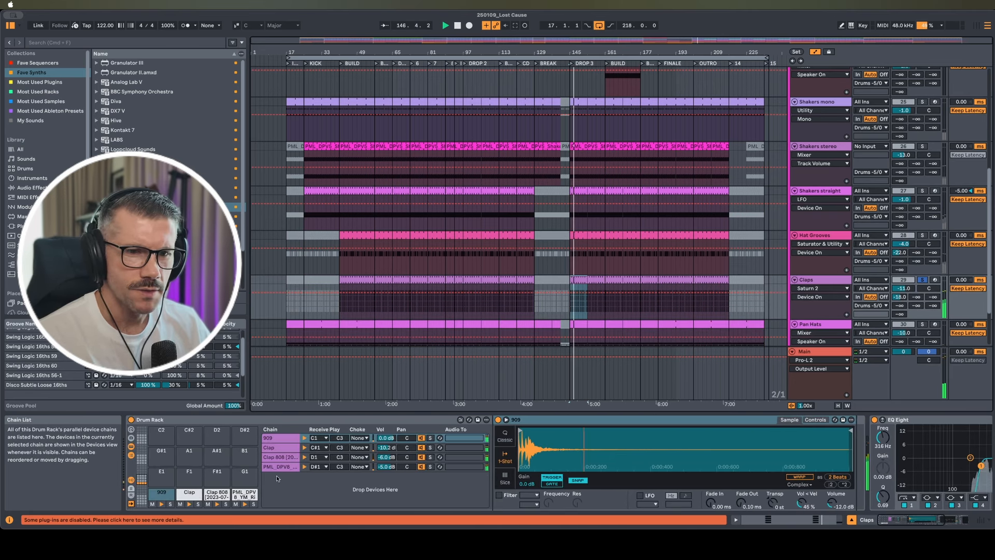
pyautogui.click(188, 496)
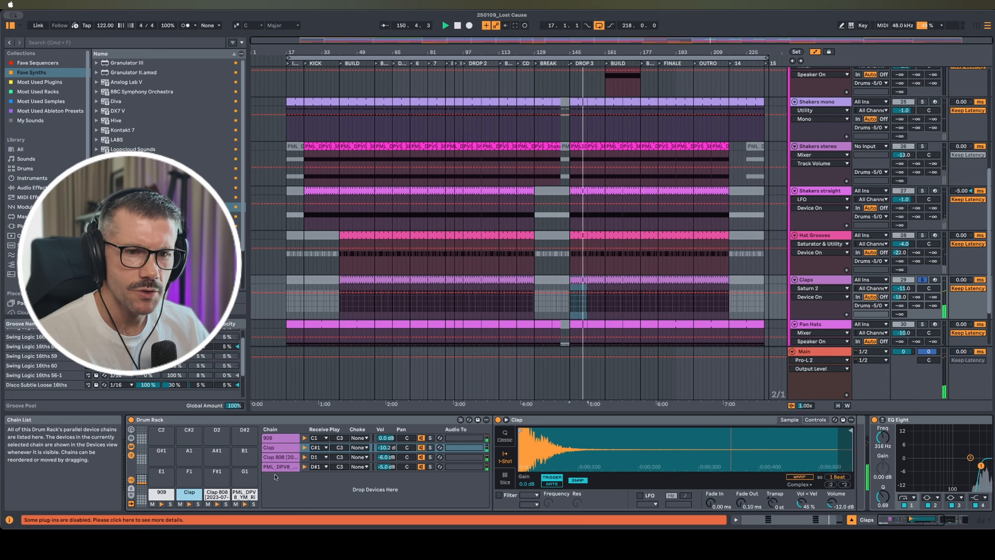
pyautogui.click(223, 494)
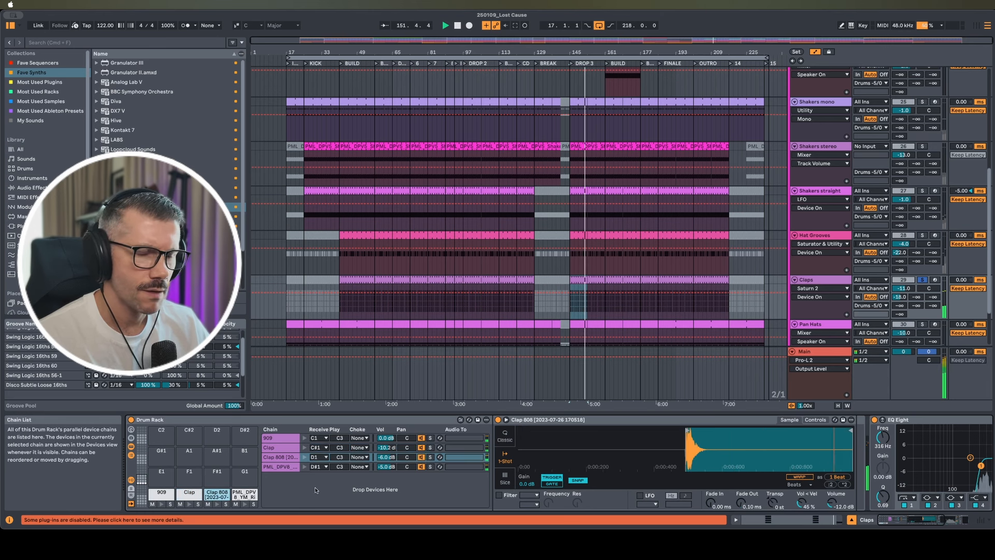
pyautogui.click(237, 494)
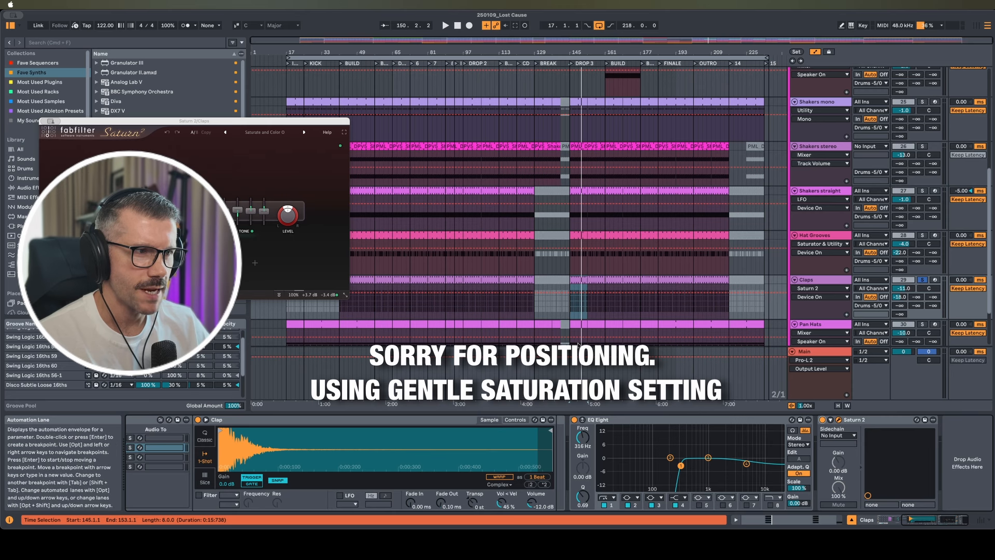
# Switch Saturn 2 on, then select the Pan Hats clip at bar 145 and play
pyautogui.click(822, 420)
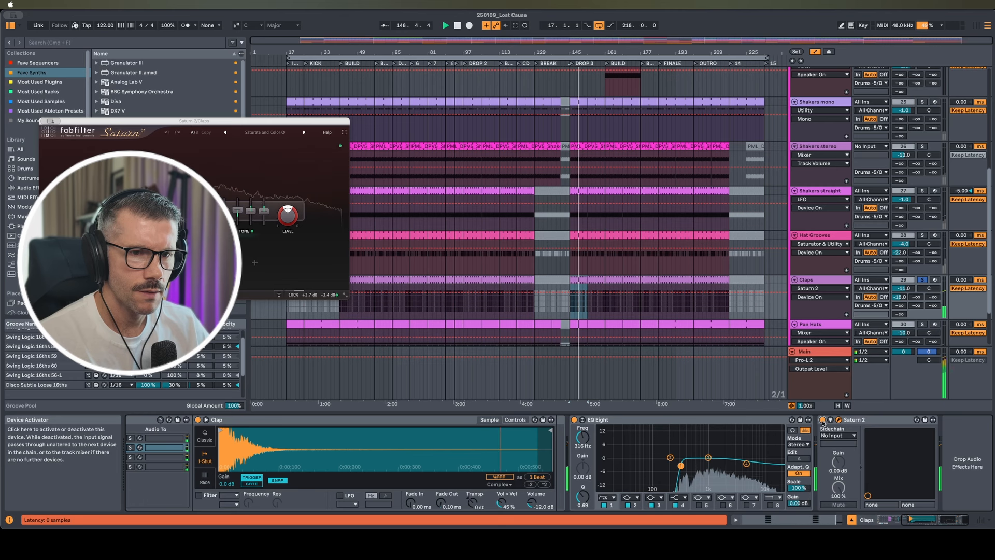
pyautogui.scroll(-3, 578, 255)
pyautogui.click(578, 255)
pyautogui.press('space')
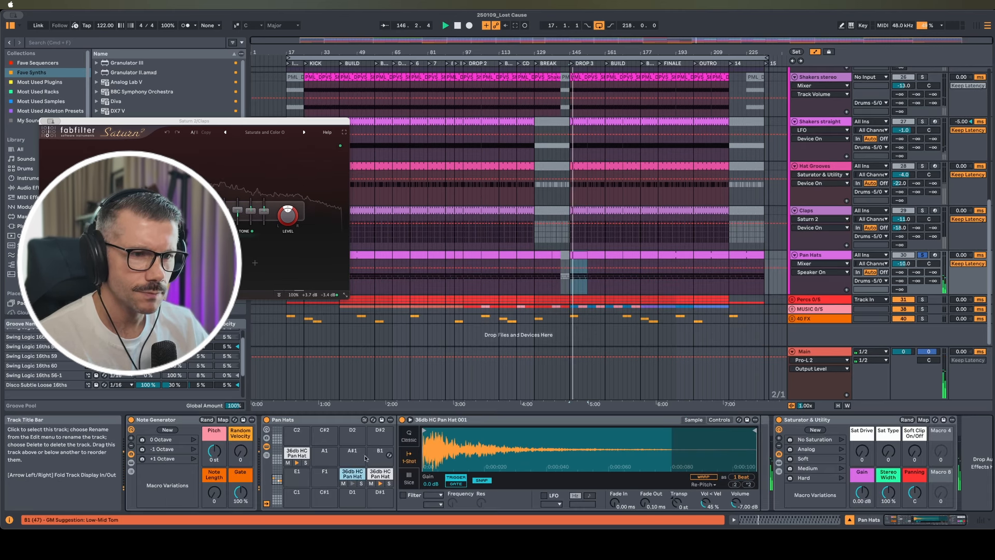
# Select the Pan Hats track to show its 36db HC Pan Hat 002 drum rack
pyautogui.click(819, 256)
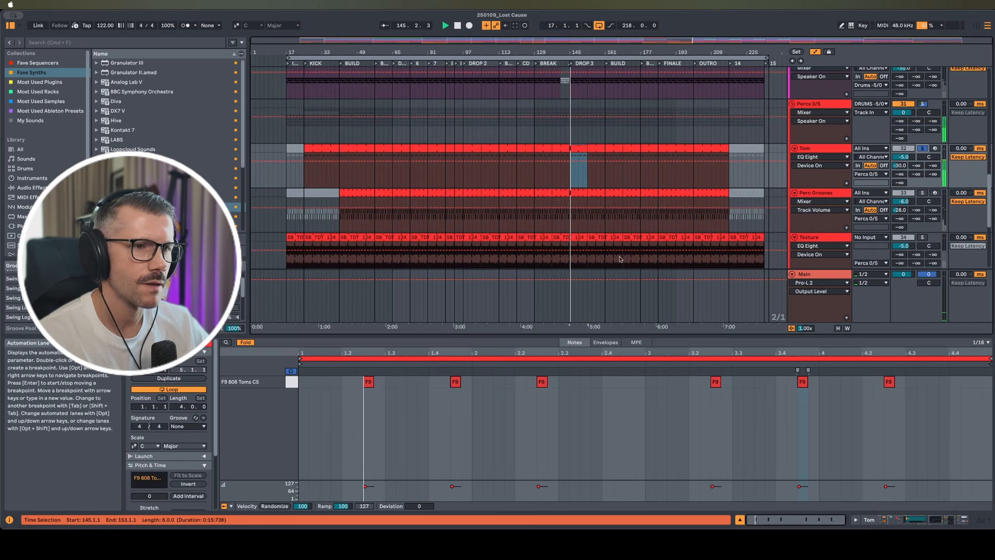
# Bypass and re-enable the Tom track's Delay, then open the Perc Grooves clip's notes
pyautogui.click(815, 151)
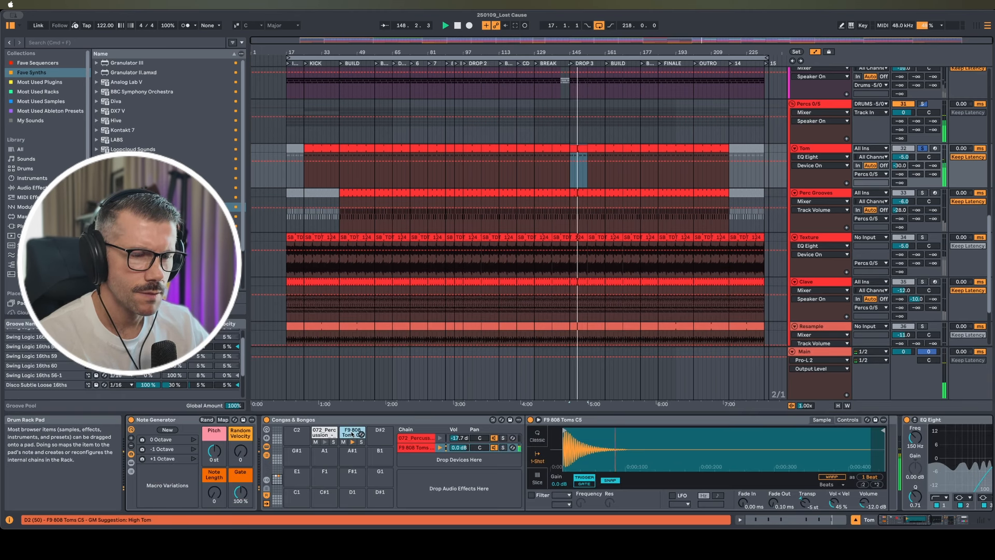
pyautogui.hscroll(10, 646, 465)
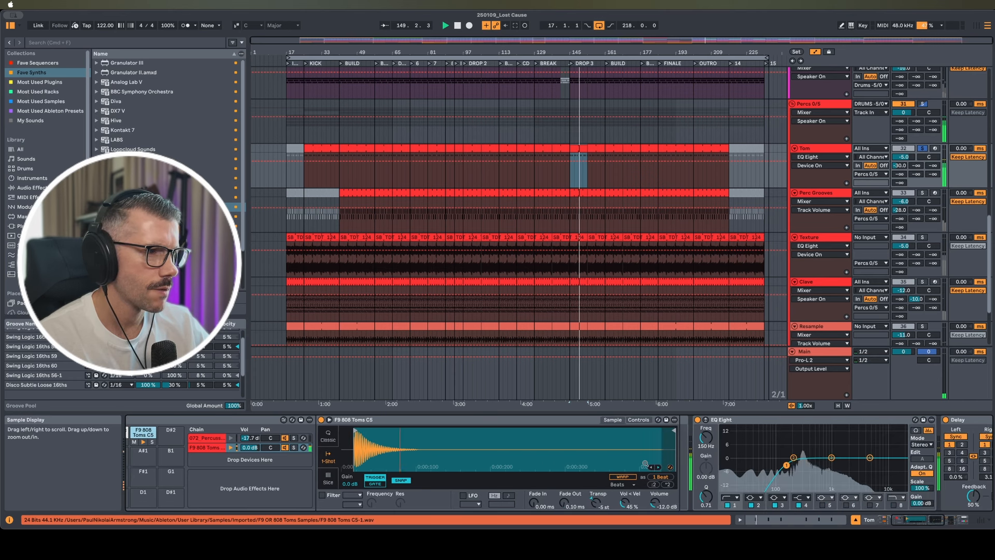
pyautogui.hscroll(5, 645, 464)
pyautogui.hscroll(3, 495, 476)
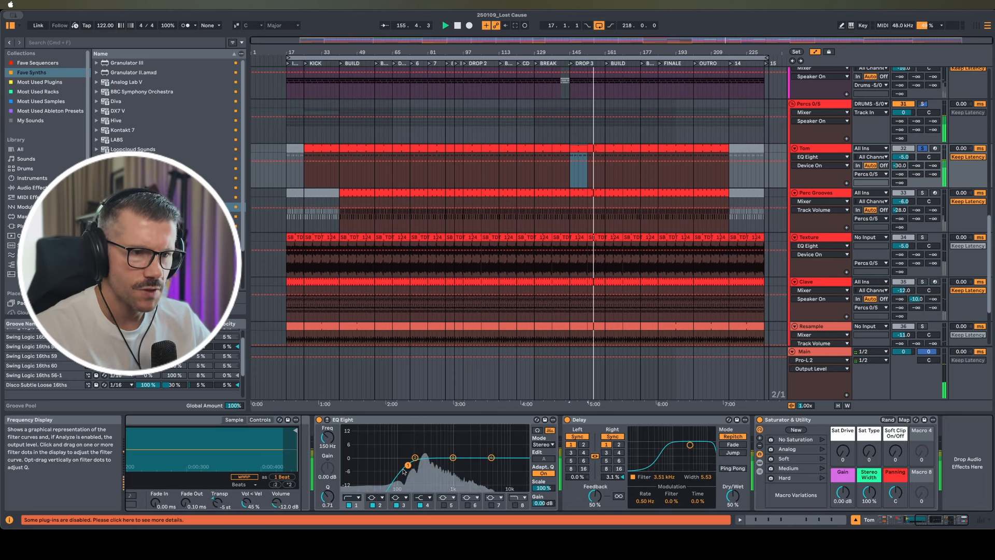
pyautogui.click(567, 420)
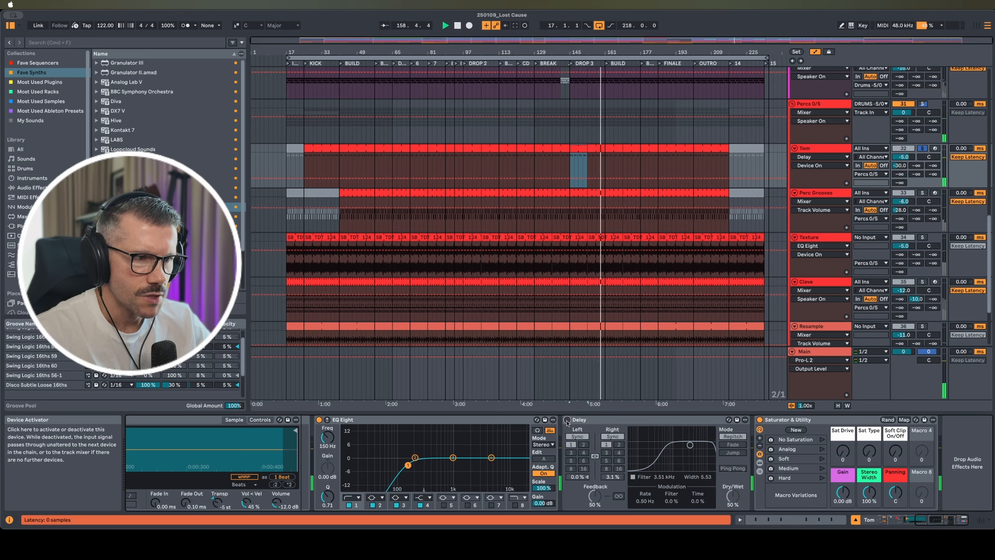
pyautogui.click(567, 420)
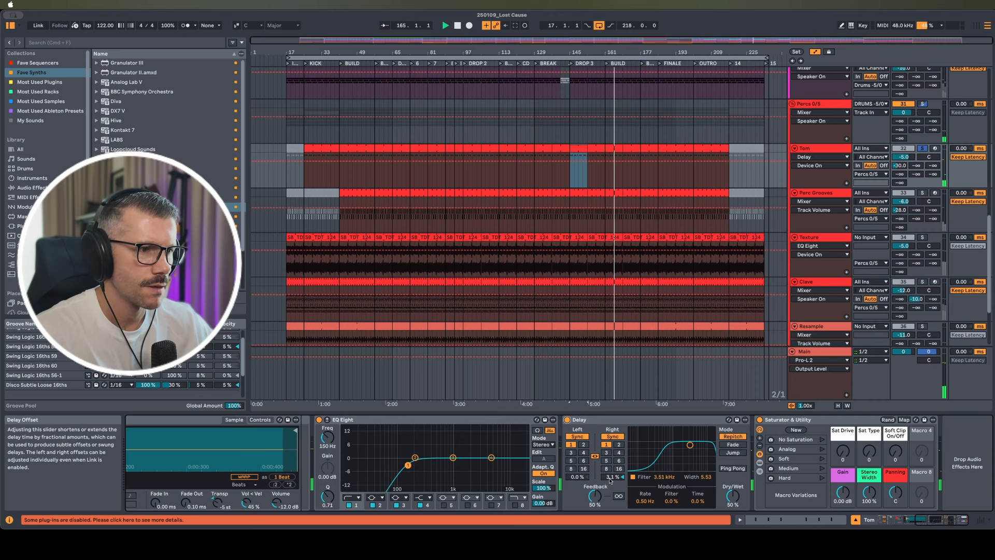
pyautogui.doubleClick(601, 213)
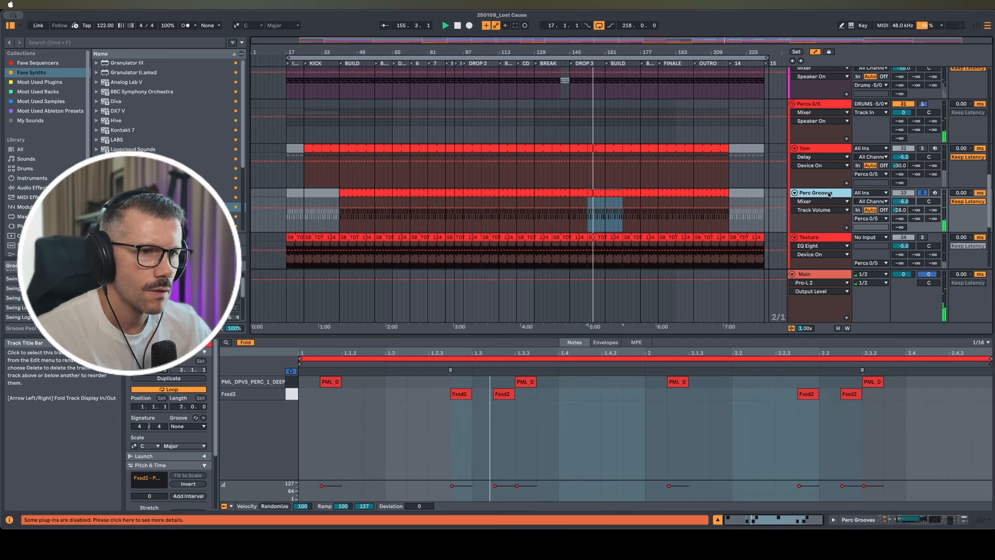
# Show Perc Grooves' Fxsd2 pad chain, audition a lengthened sample end, then undo it
pyautogui.click(830, 194)
pyautogui.click(296, 451)
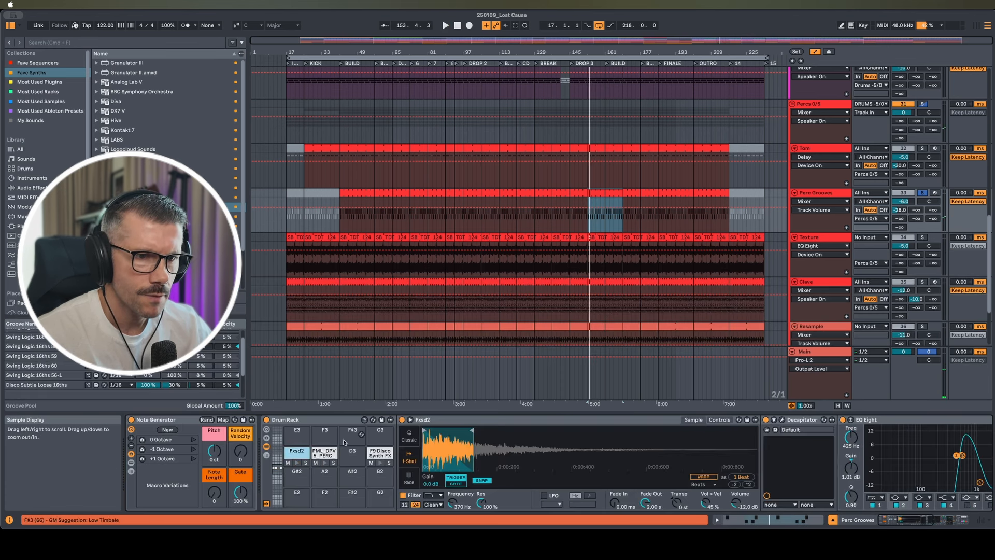
pyautogui.moveTo(471, 431); pyautogui.dragTo(683, 431)
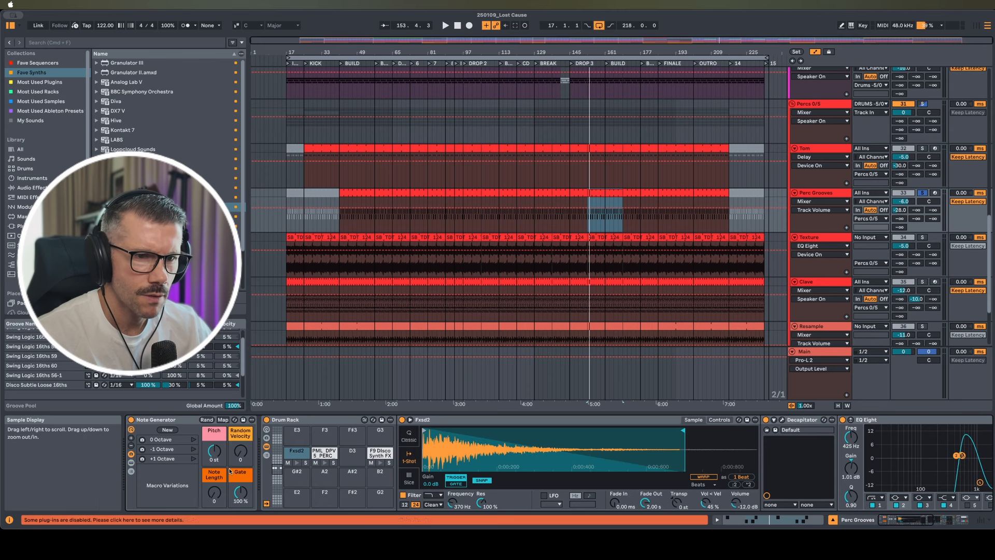
pyautogui.click(296, 462)
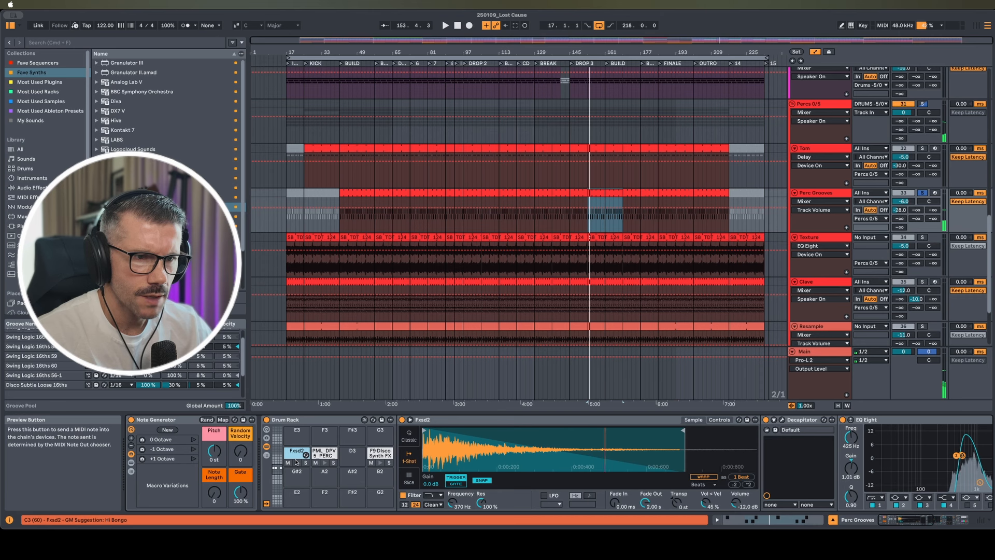
pyautogui.press('super+z')
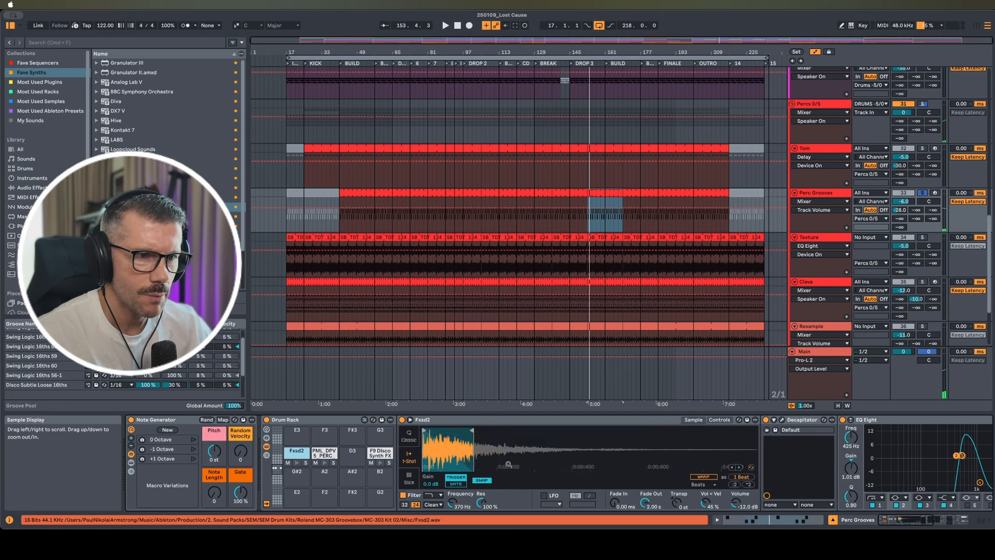
# Audition the PML perc pad and bypass EQ Eight on the Fxsd2 chain
pyautogui.click(325, 462)
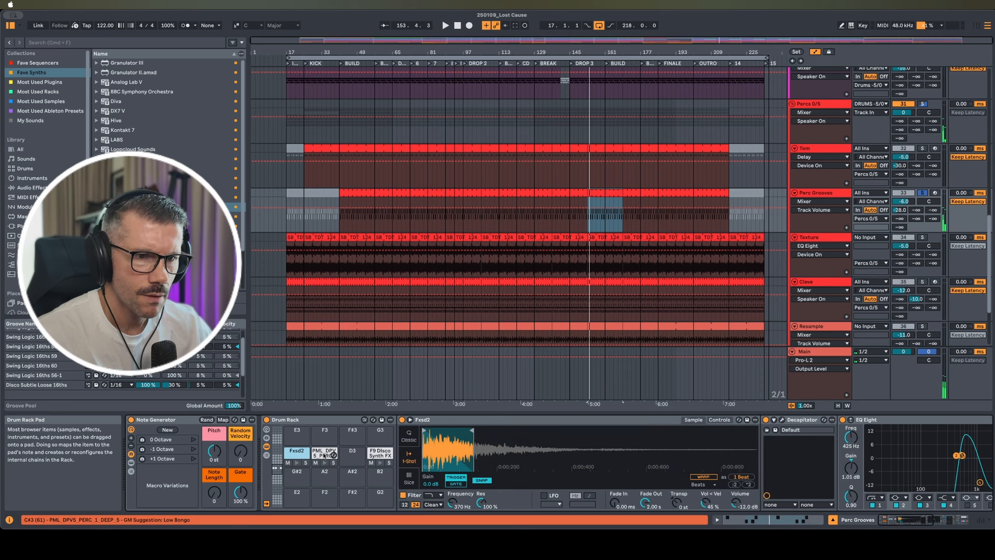
pyautogui.hscroll(3, 742, 459)
pyautogui.hscroll(10, 742, 459)
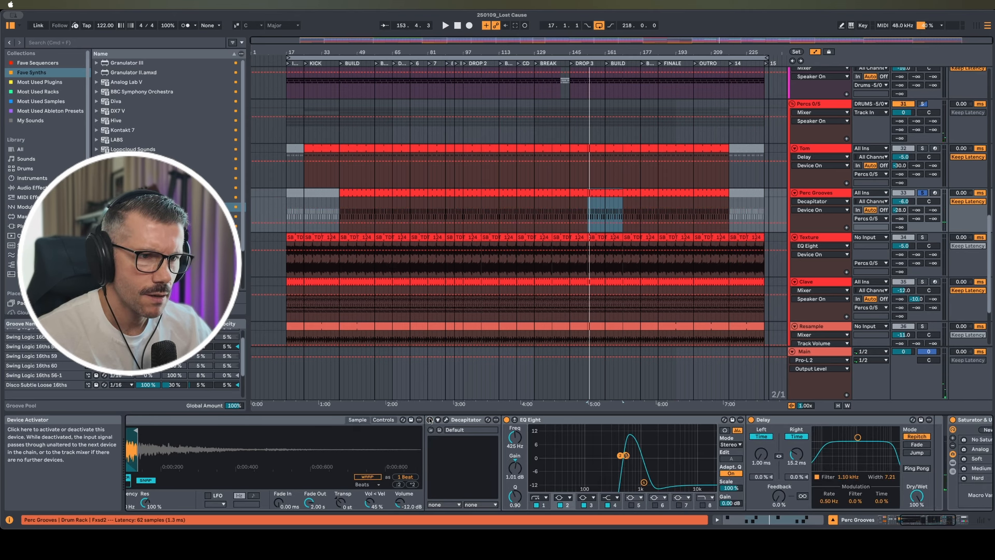
pyautogui.click(507, 420)
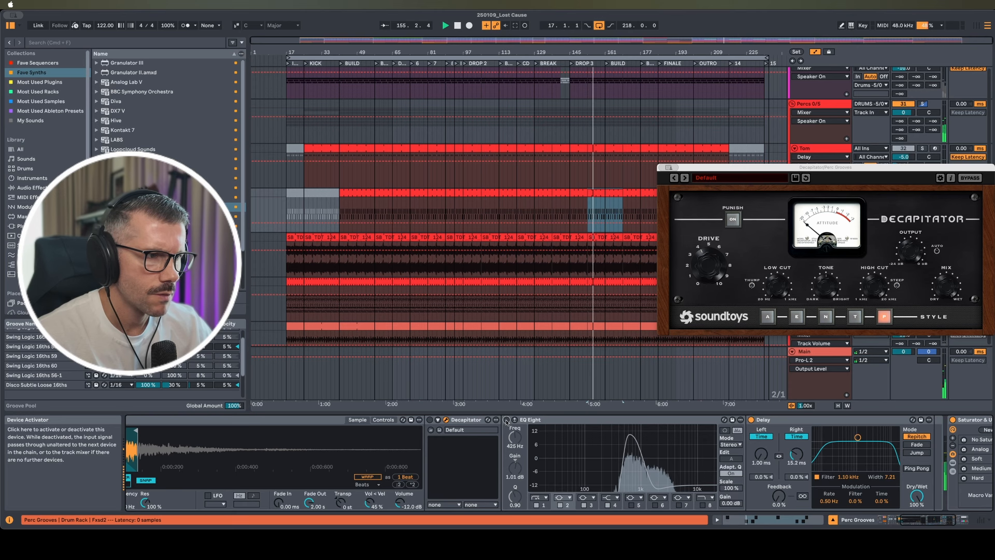
# Switch the Fxsd2 chain's EQ Eight back on and select its Delay device
pyautogui.click(507, 420)
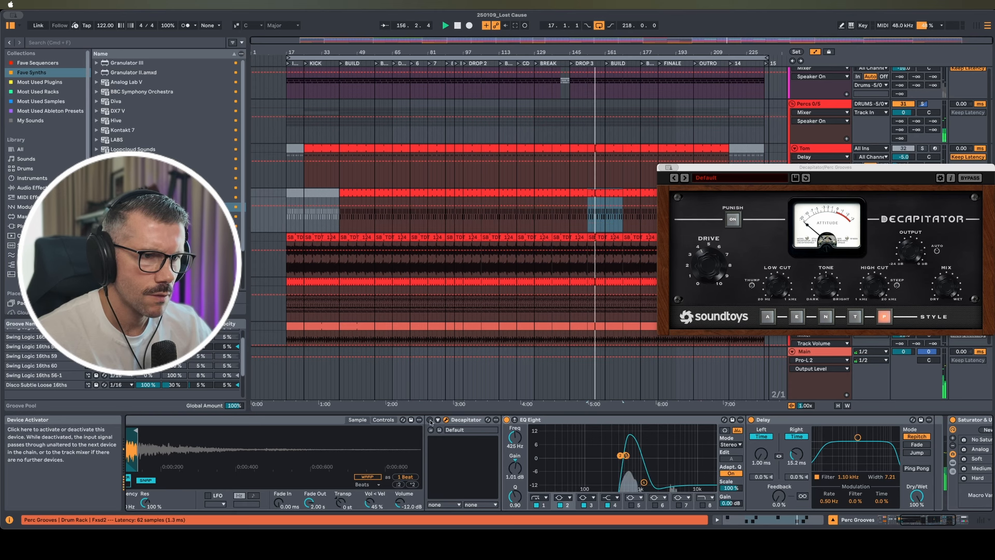
pyautogui.hscroll(5, 735, 433)
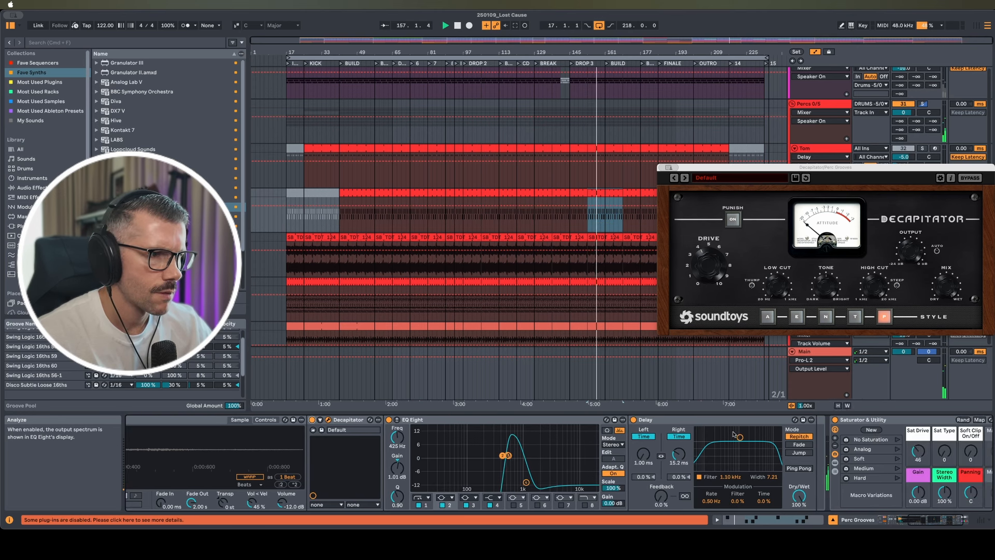
pyautogui.click(676, 421)
pyautogui.hscroll(2, 676, 428)
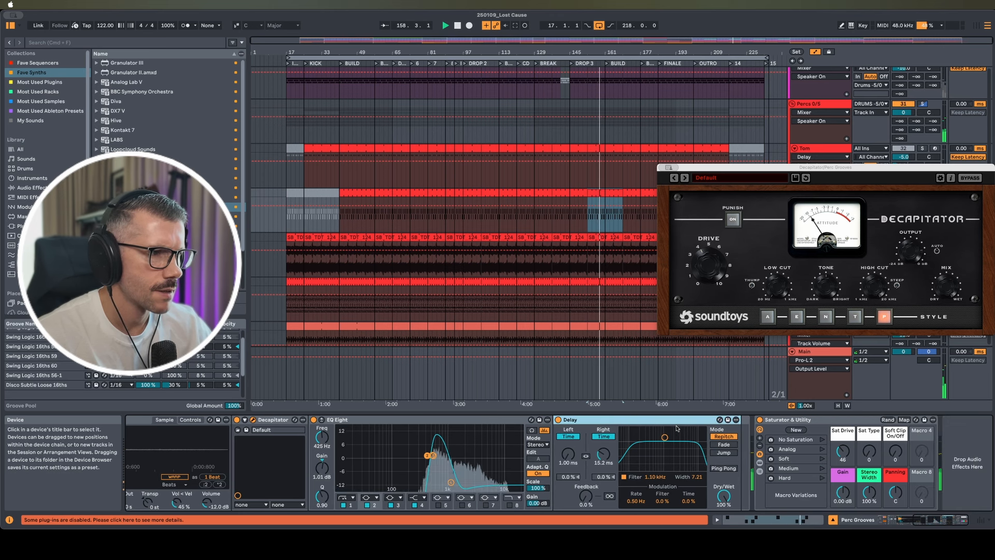
pyautogui.hscroll(-15, 345, 449)
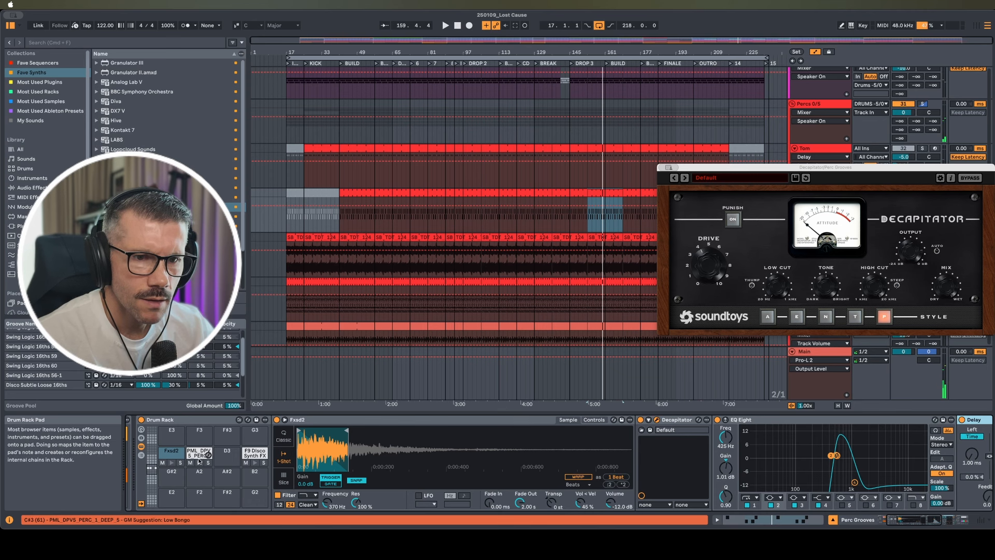
# Show the PML DPV5 PERC pad's chain and audition its sample repeatedly
pyautogui.click(199, 459)
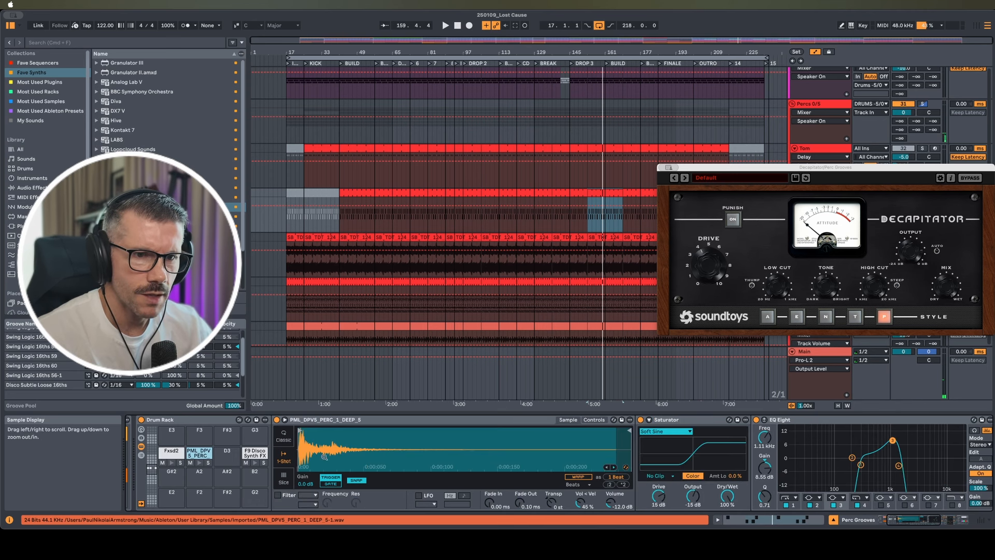
pyautogui.click(200, 464)
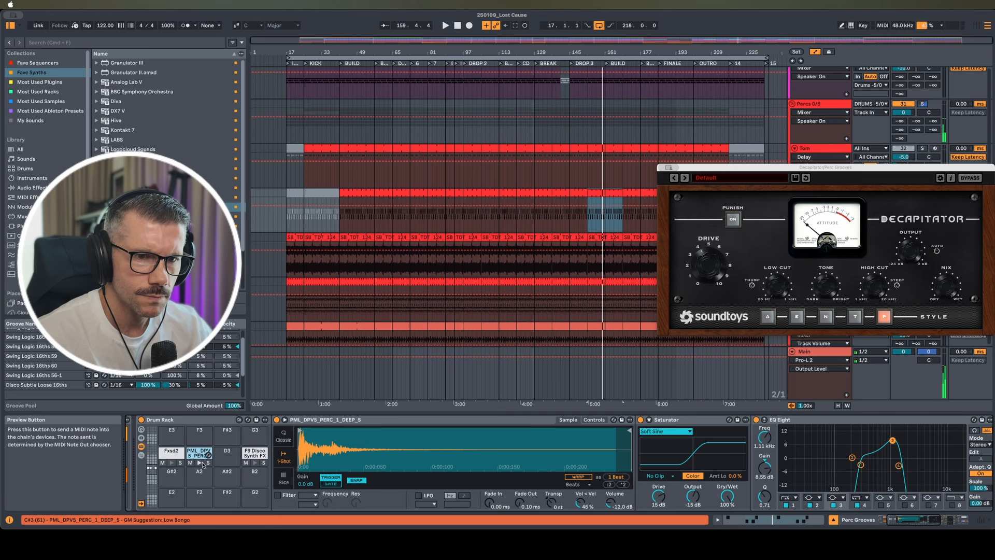
pyautogui.click(752, 420)
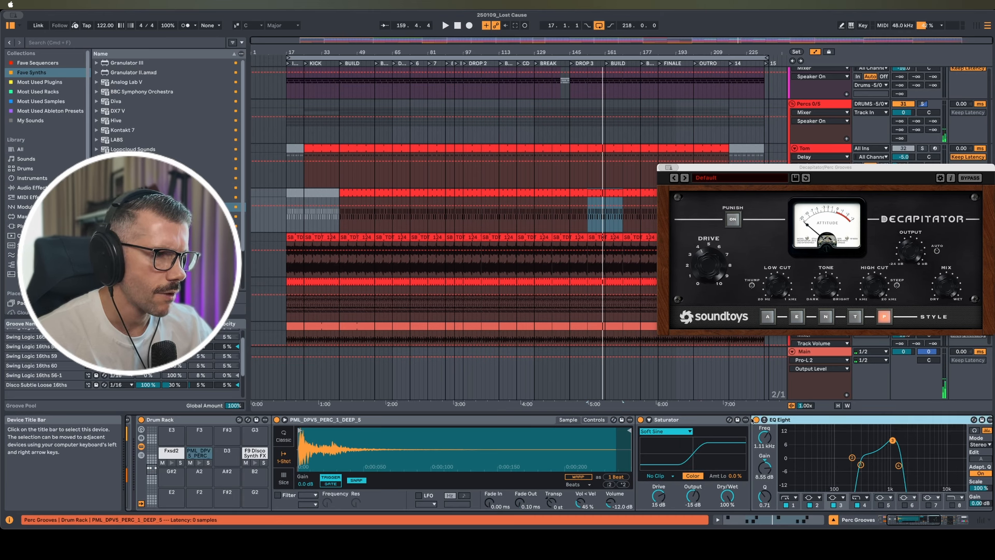
pyautogui.click(200, 464)
pyautogui.click(201, 465)
pyautogui.click(202, 465)
pyautogui.click(201, 465)
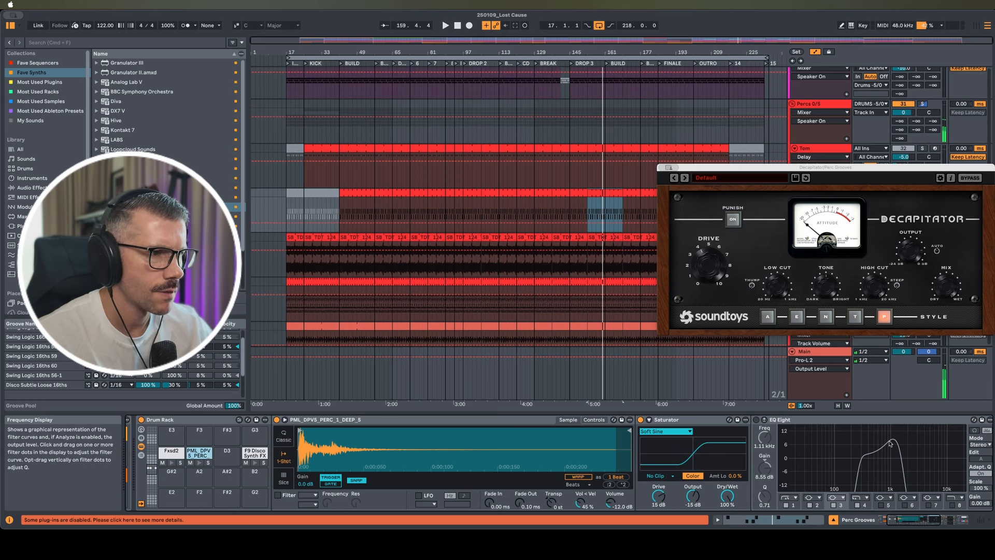
# Switch the Perc Grooves EQ on and audition the perc sample through the chain
pyautogui.click(756, 420)
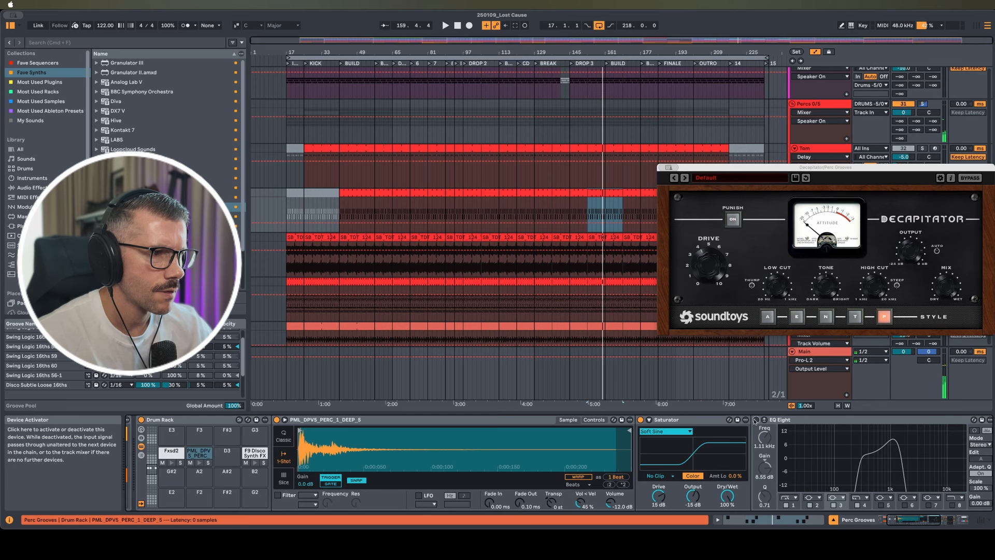
pyautogui.click(199, 464)
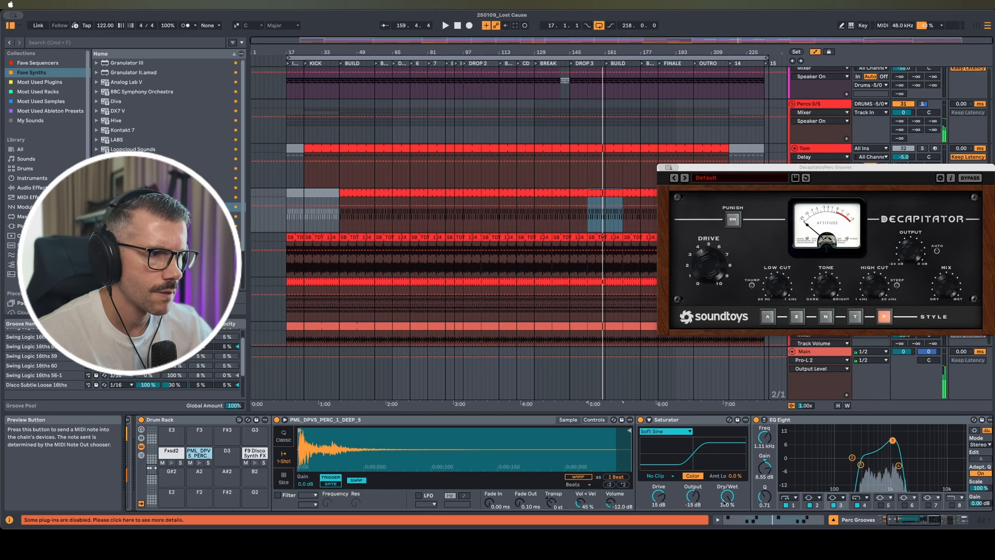
pyautogui.hscroll(5, 776, 480)
pyautogui.hscroll(3, 776, 480)
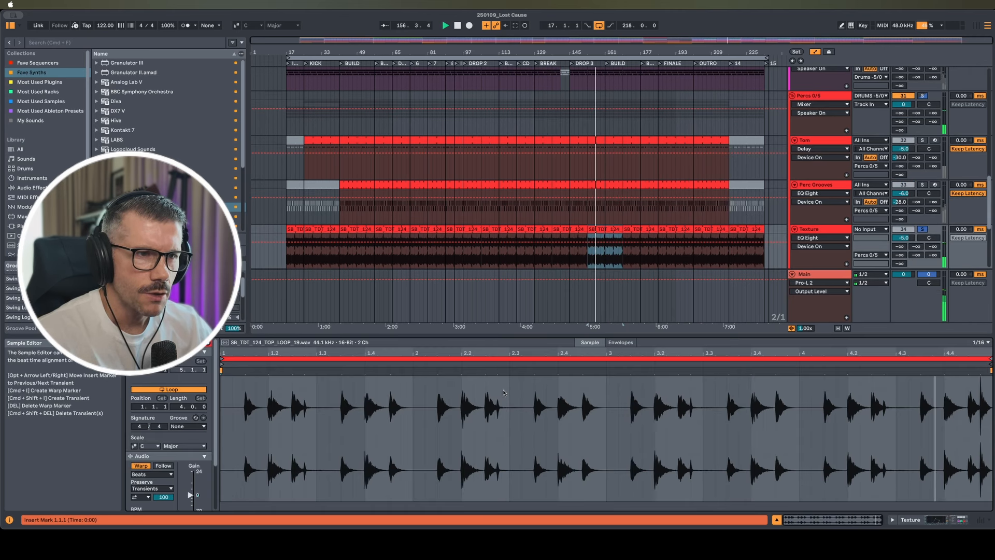
# Show the Texture track's chain and compare its EQ Eight bypassed and on
pyautogui.doubleClick(827, 229)
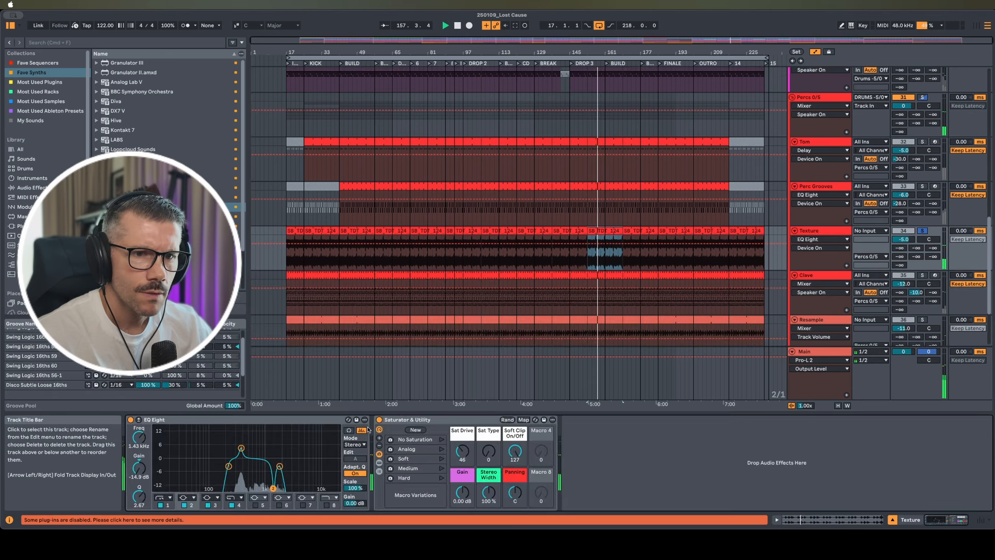
pyautogui.click(130, 420)
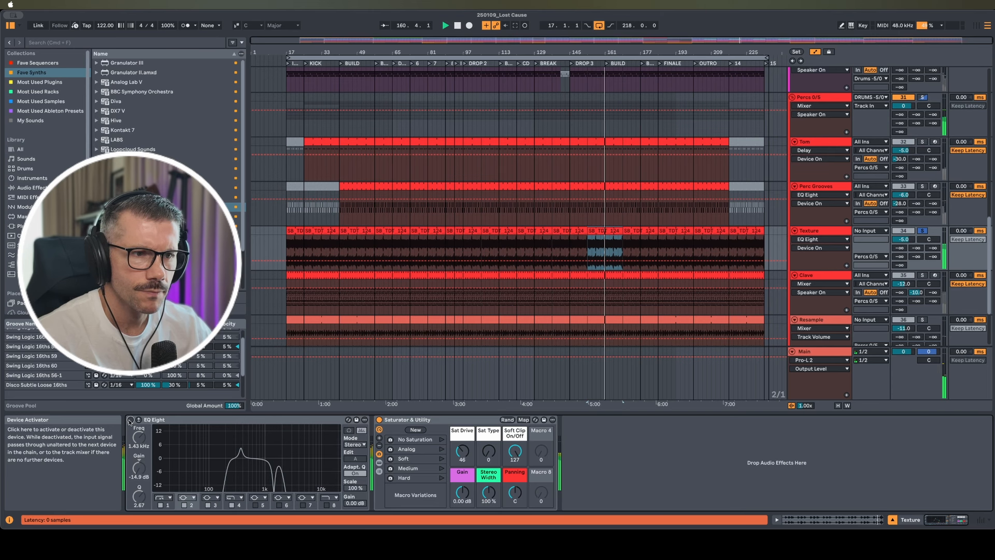
pyautogui.click(130, 420)
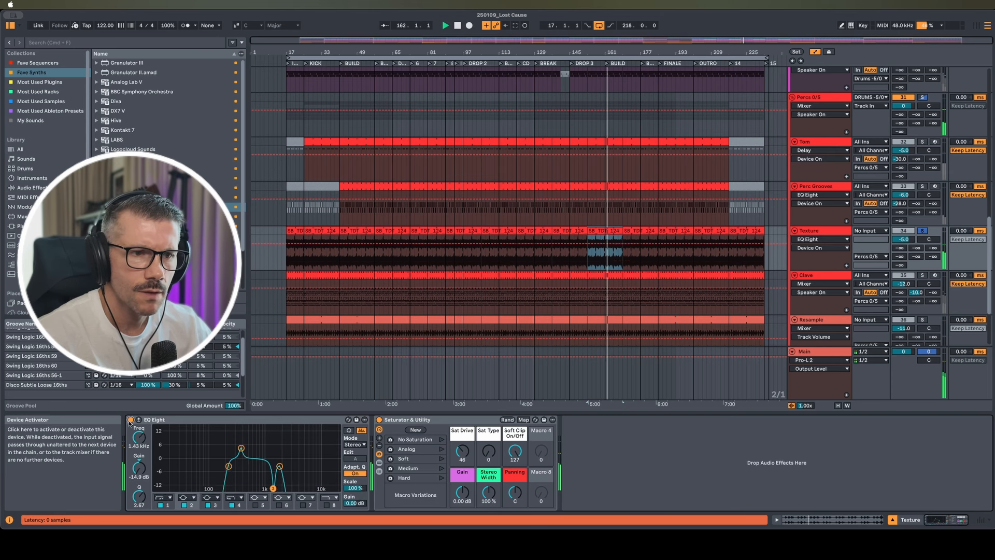
# Expand and collapse the saturator rack's inner devices, then solo Clave and restart playback
pyautogui.click(380, 463)
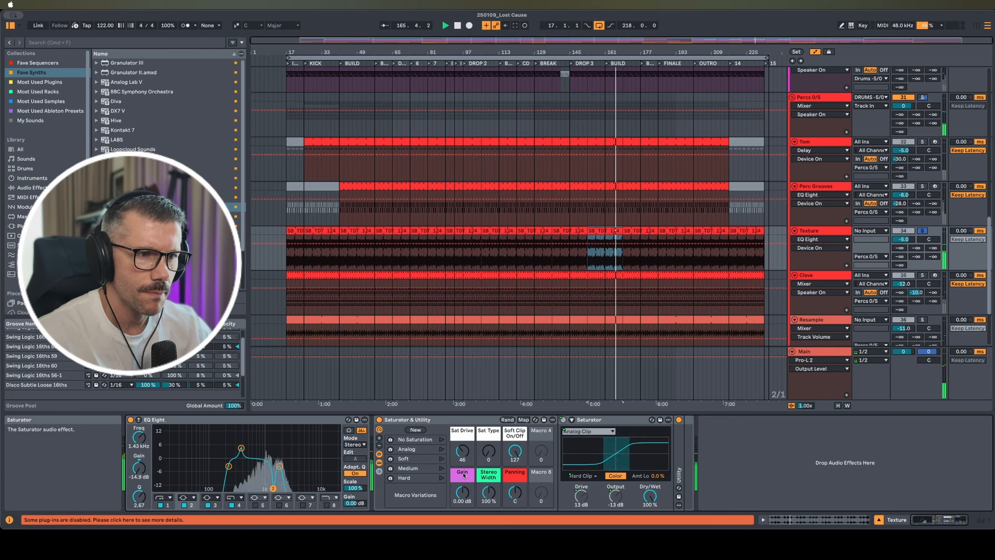
pyautogui.click(380, 463)
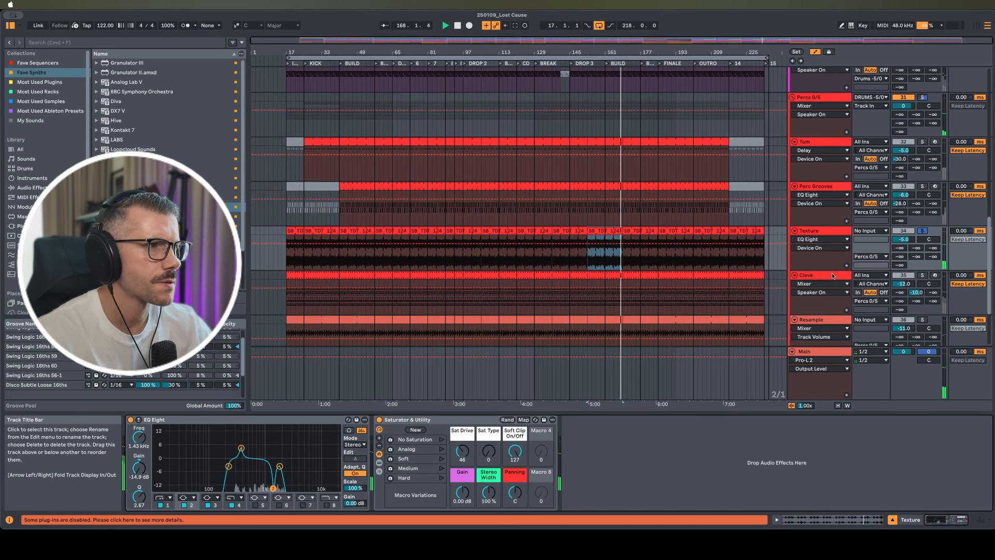
pyautogui.click(922, 275)
pyautogui.press('space')
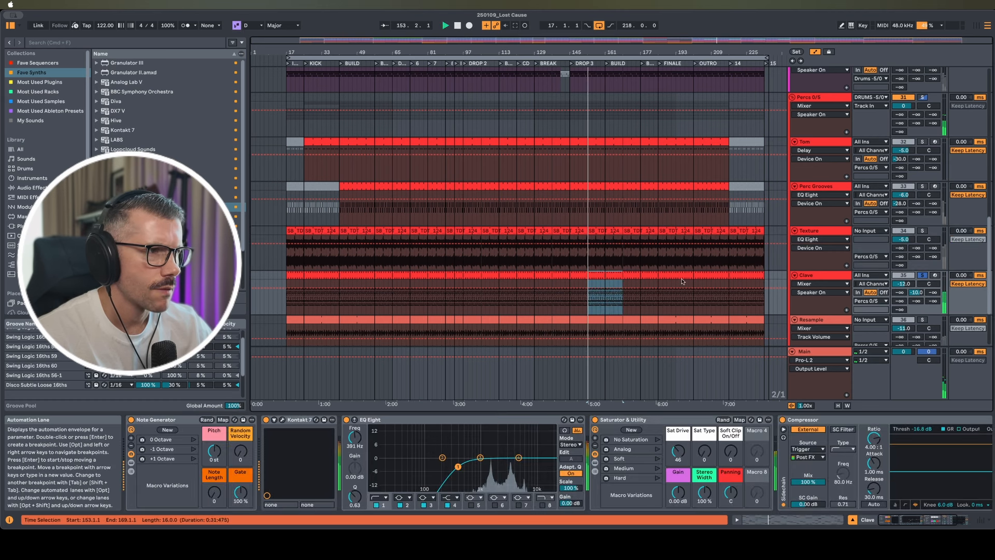
# Open Clave's Kontakt 7, check its Pattern and Mixer pages, then close it
pyautogui.click(282, 420)
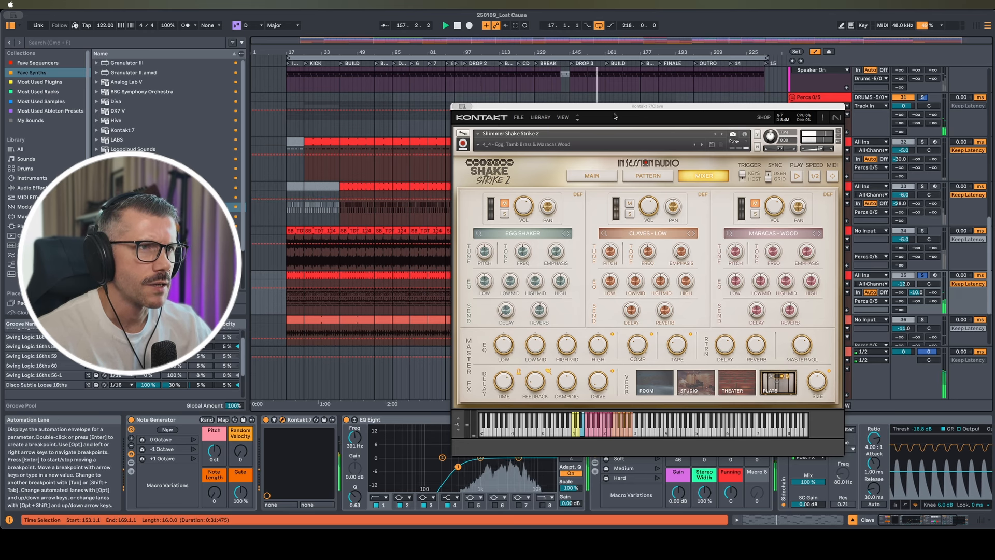
pyautogui.moveTo(617, 111); pyautogui.dragTo(468, 123)
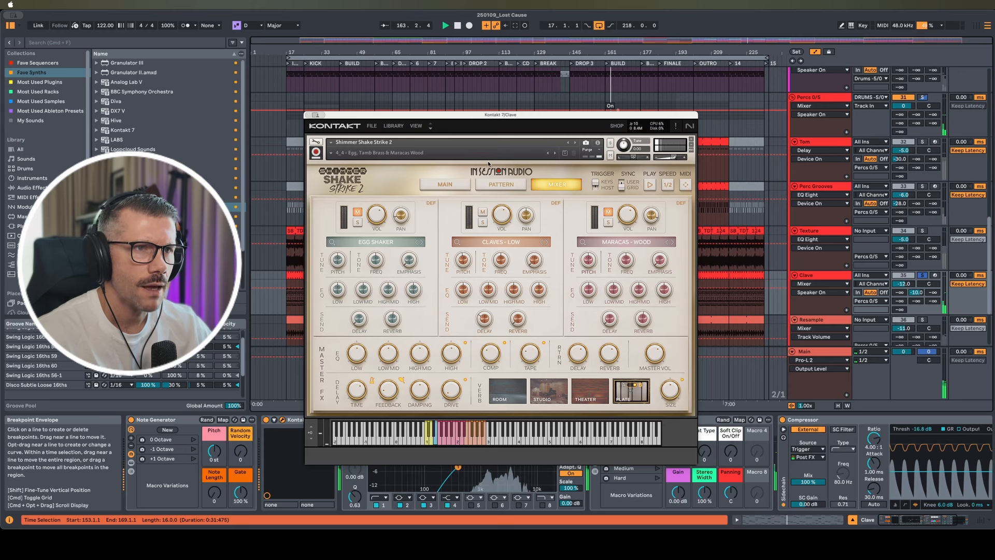
pyautogui.click(492, 185)
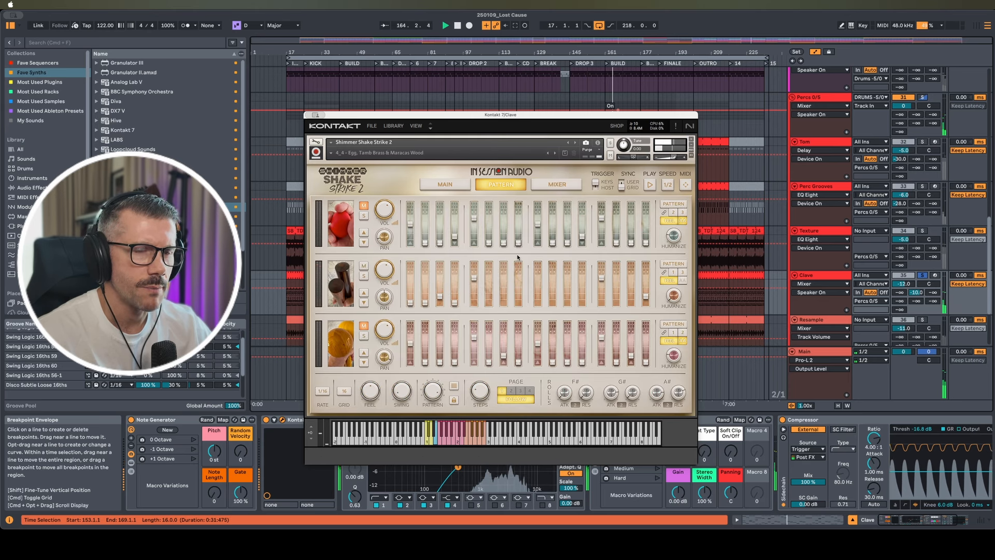
pyautogui.click(561, 188)
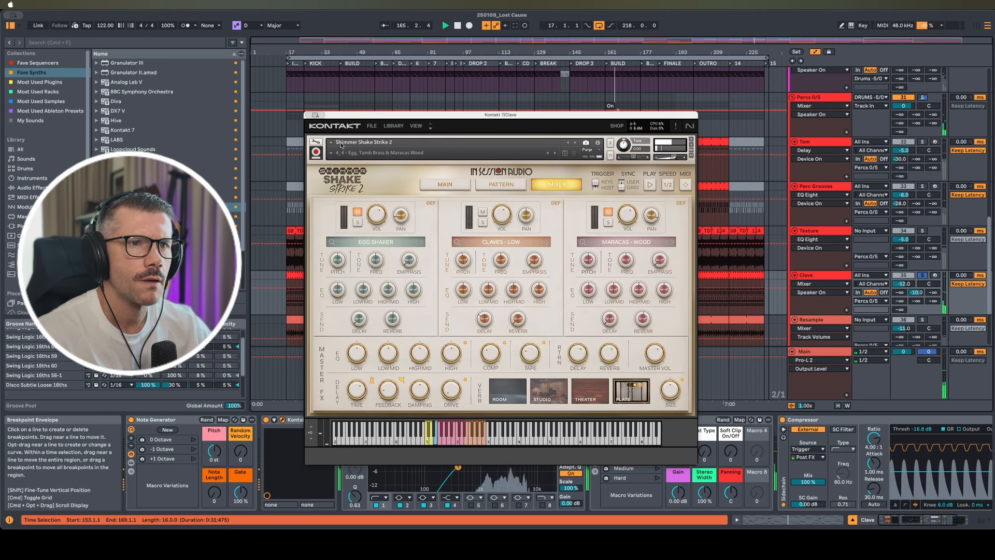
pyautogui.press('super+w')
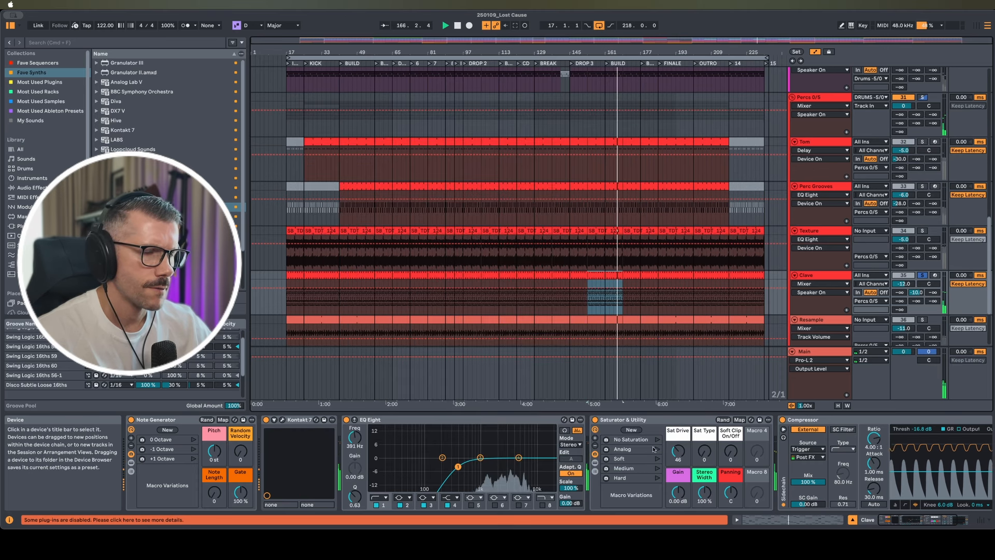
# Collapse the rack's nested Saturator and Utility and select the Compressor
pyautogui.hscroll(2, 661, 471)
pyautogui.hscroll(2, 660, 471)
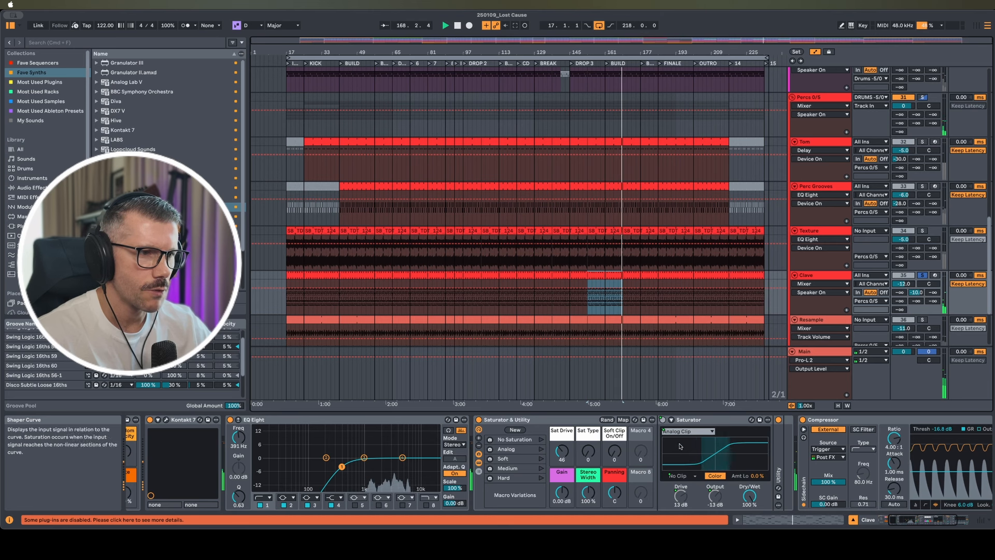
pyautogui.click(479, 463)
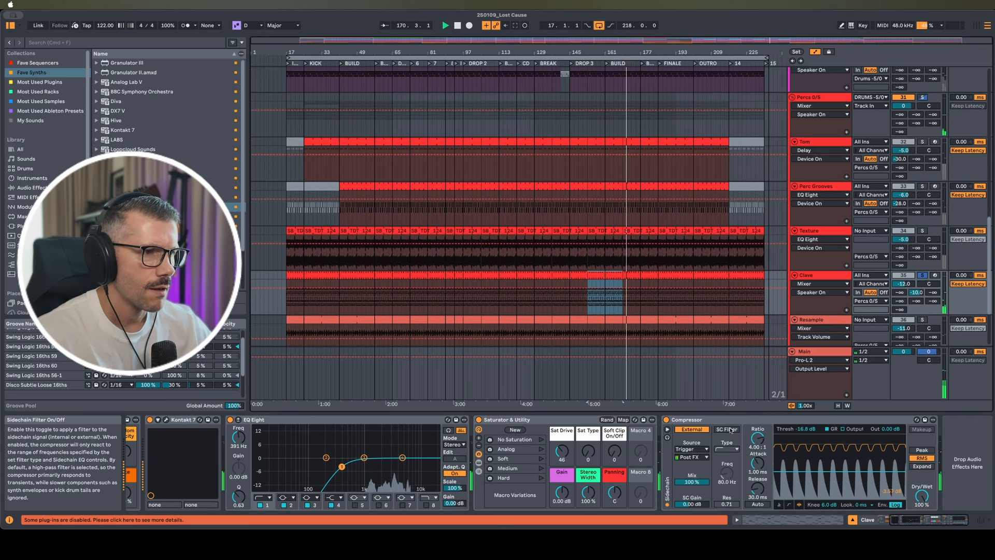
pyautogui.click(689, 471)
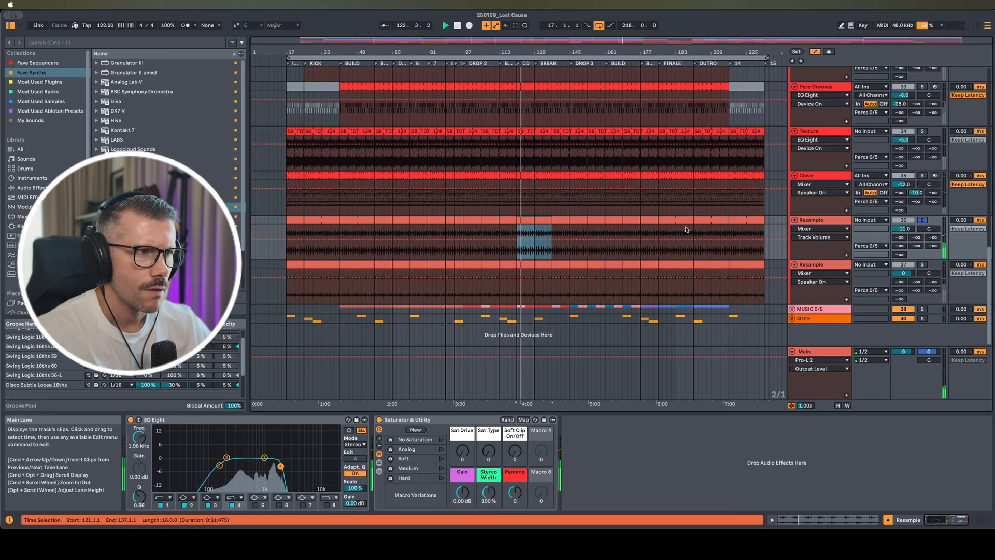
# Solo both Resample tracks, A/B their EQ Eight, stop playback, then solo Texture
pyautogui.keyDown('super'); pyautogui.click(923, 264); pyautogui.keyUp('super')
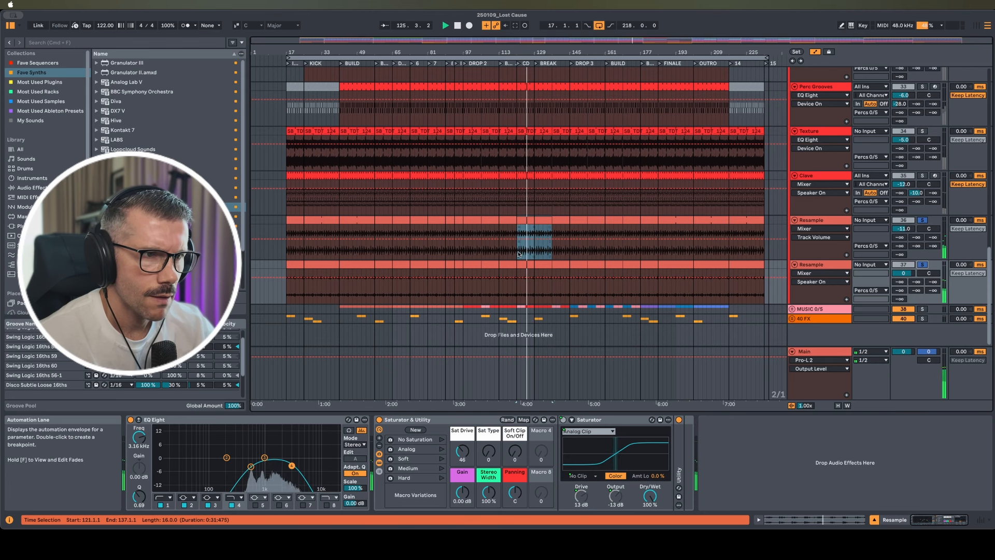
pyautogui.click(131, 420)
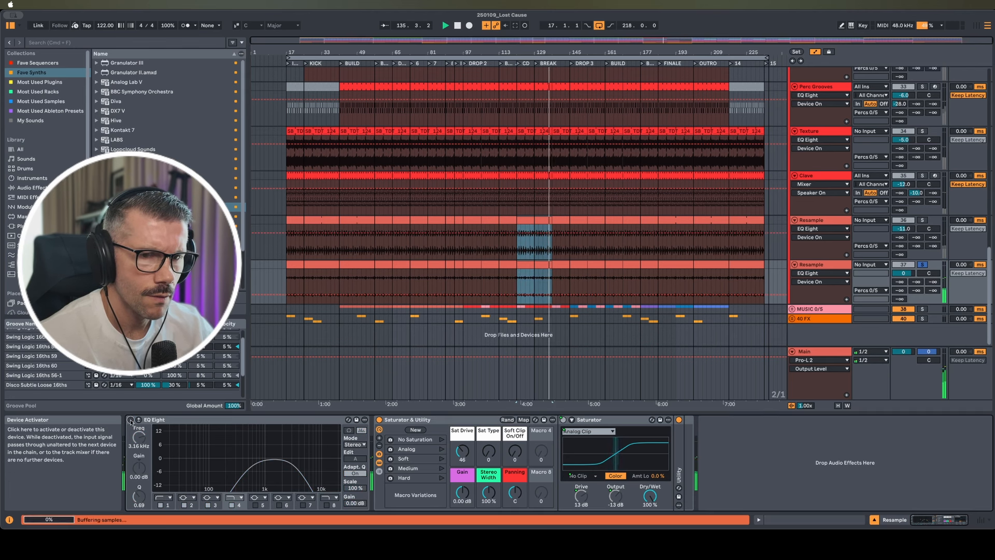
pyautogui.click(130, 420)
pyautogui.press('space')
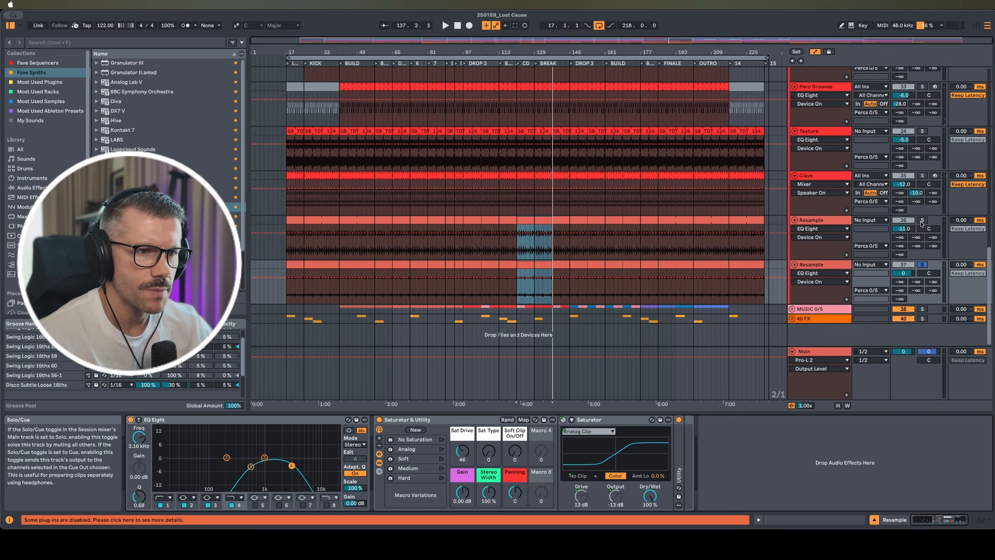
pyautogui.click(923, 221)
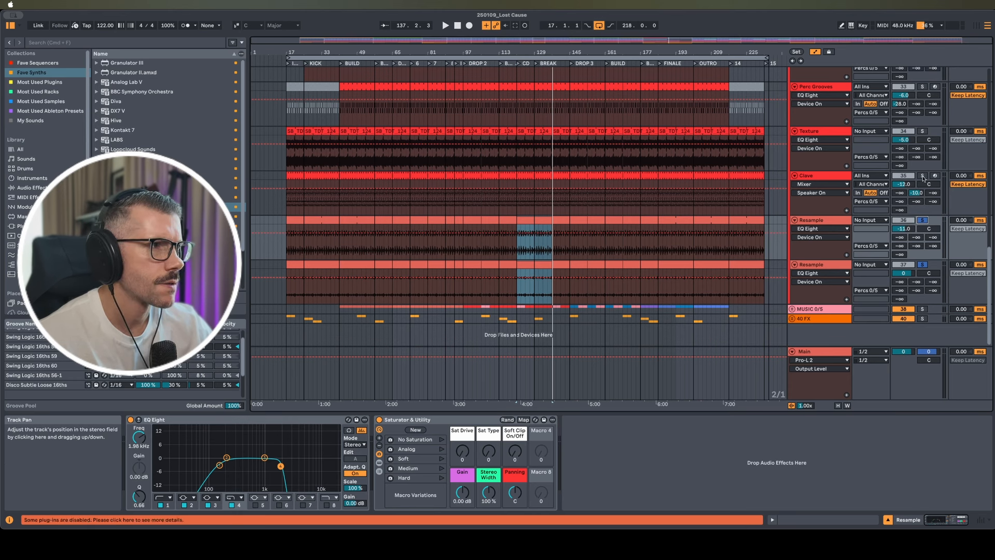
pyautogui.click(923, 131)
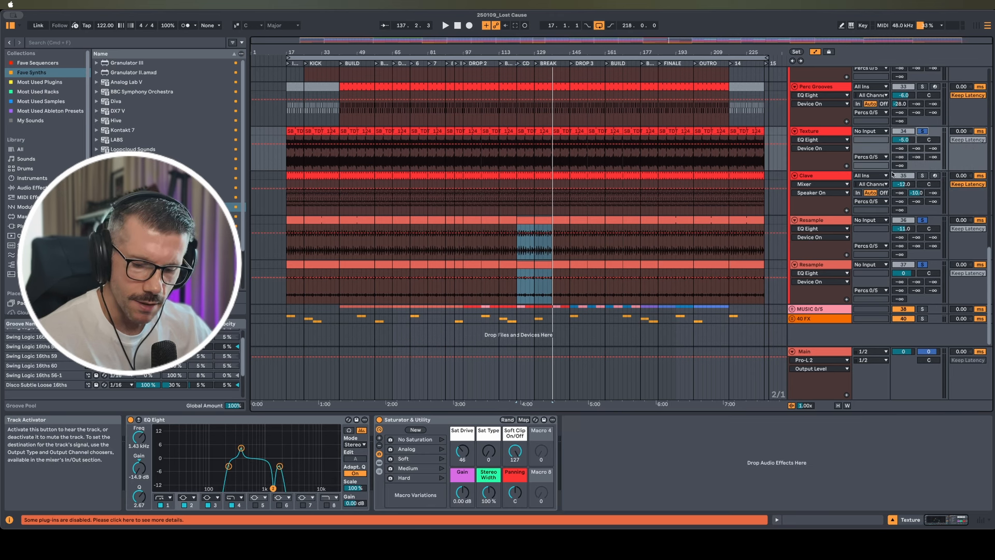
# Solo the DRUMS group and start playback
pyautogui.scroll(2, 836, 245)
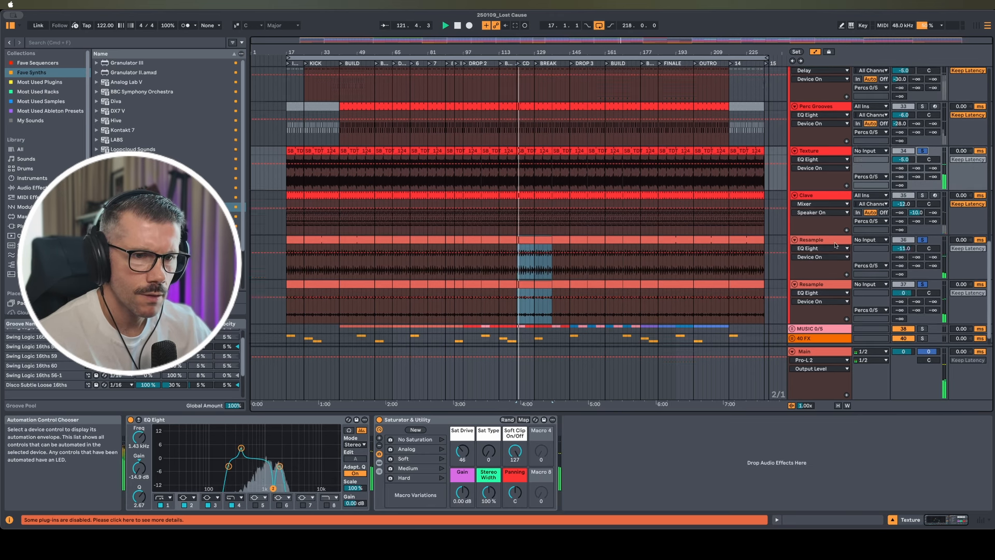
pyautogui.scroll(2, 836, 245)
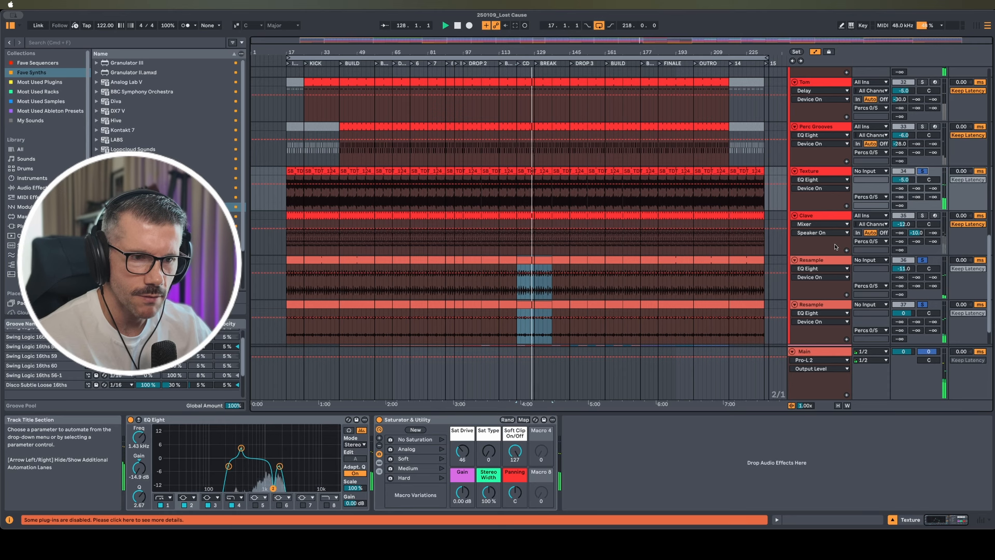
pyautogui.scroll(1, 836, 247)
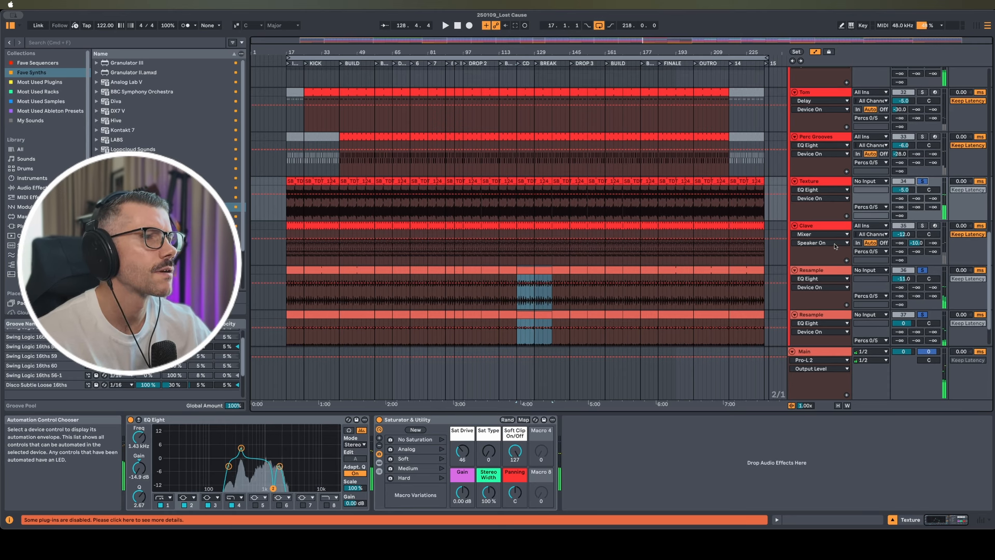
pyautogui.scroll(10, 836, 247)
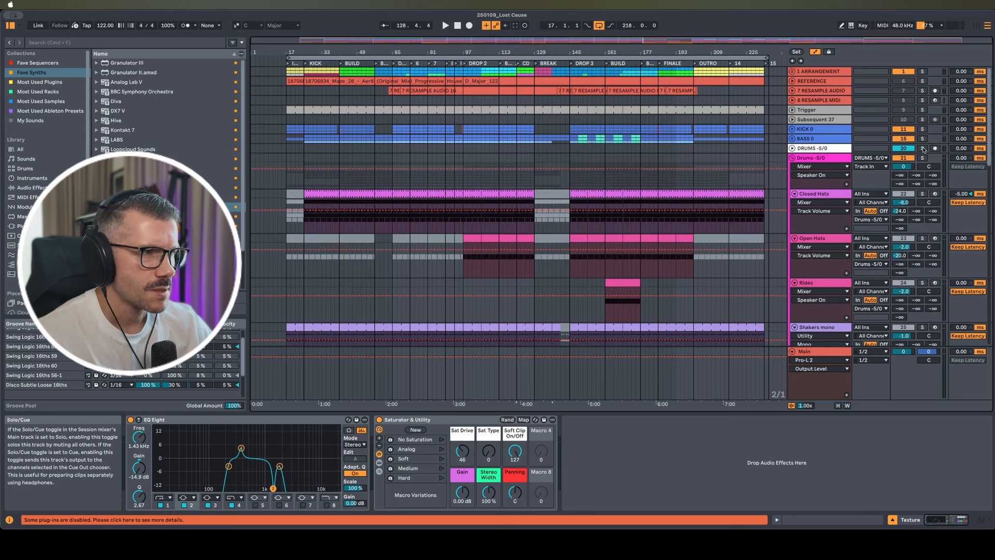
pyautogui.click(923, 149)
pyautogui.press('space')
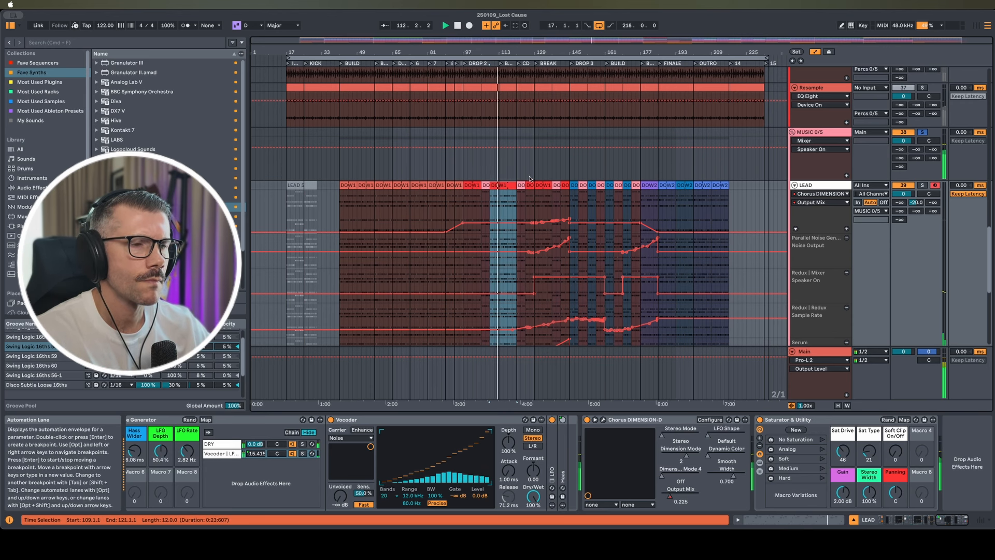
pyautogui.press('space')
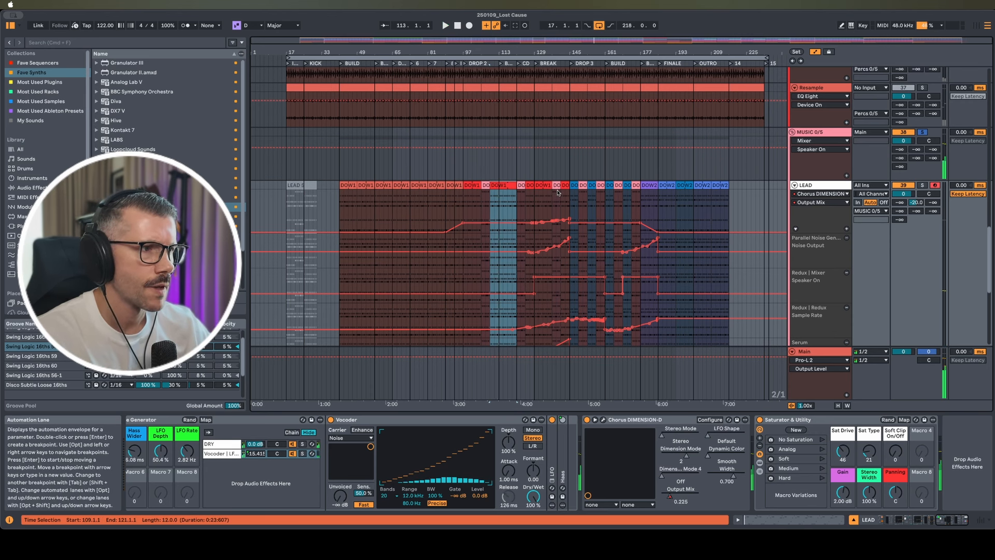
pyautogui.scroll(-1, 523, 190)
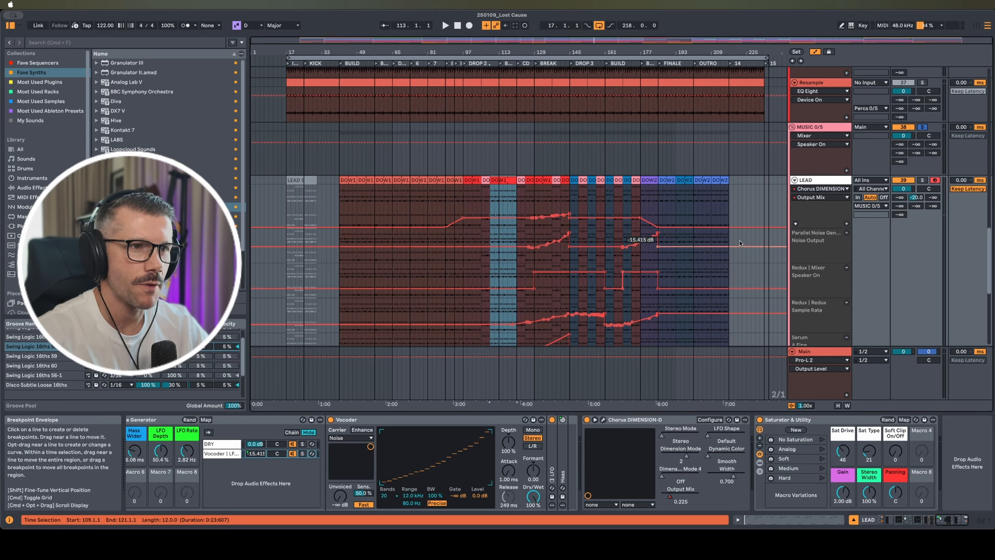
pyautogui.scroll(5, 741, 242)
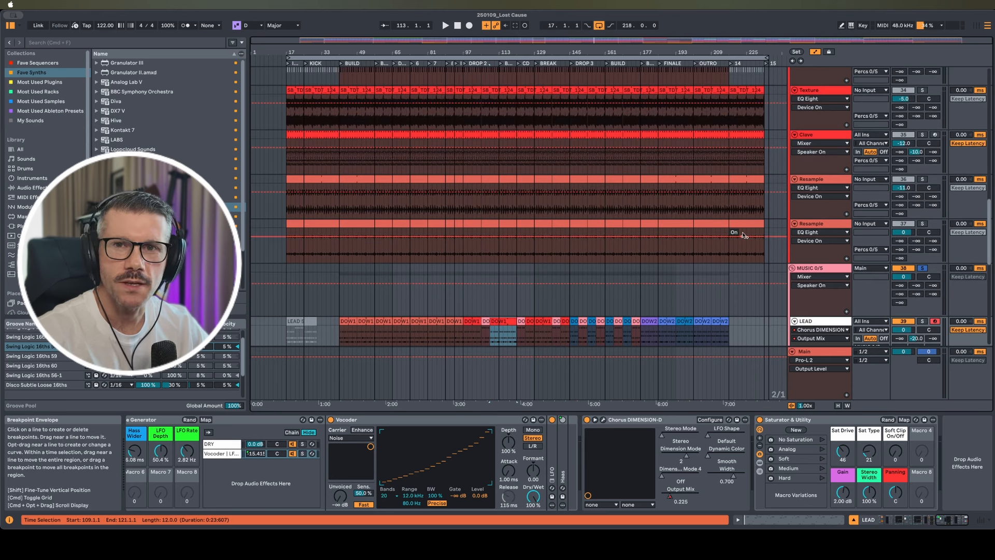
pyautogui.scroll(-1, 743, 235)
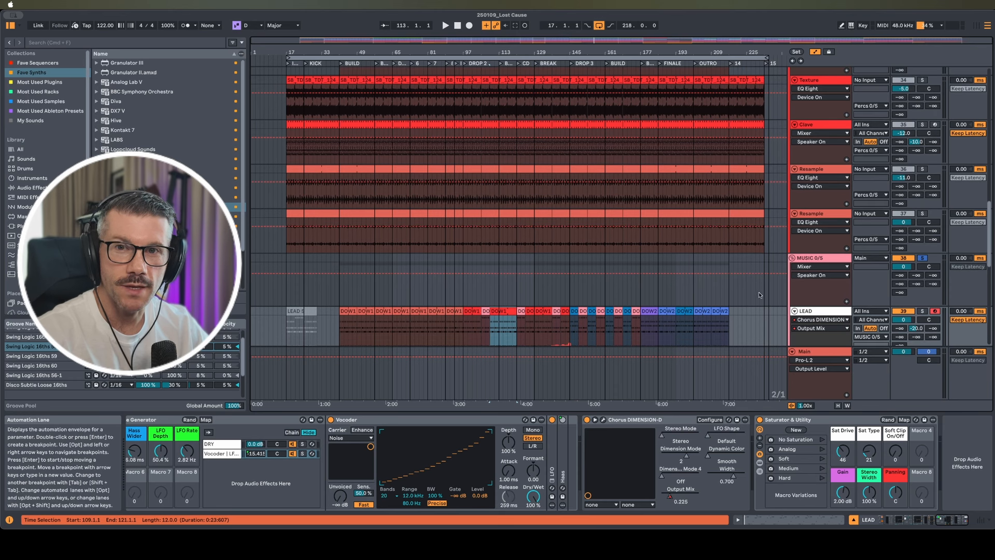
pyautogui.scroll(-5, 761, 273)
pyautogui.scroll(-1, 760, 272)
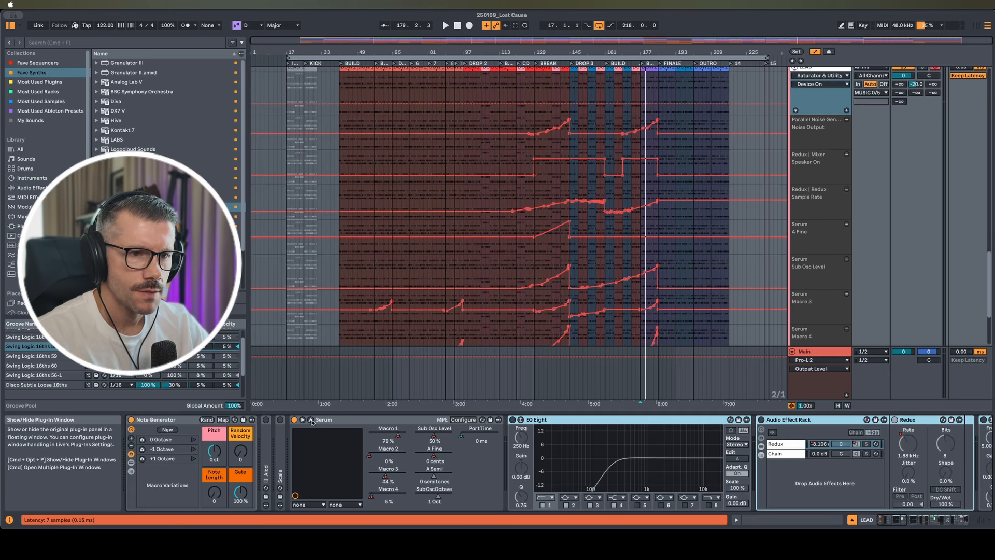
pyautogui.click(310, 421)
pyautogui.press('space')
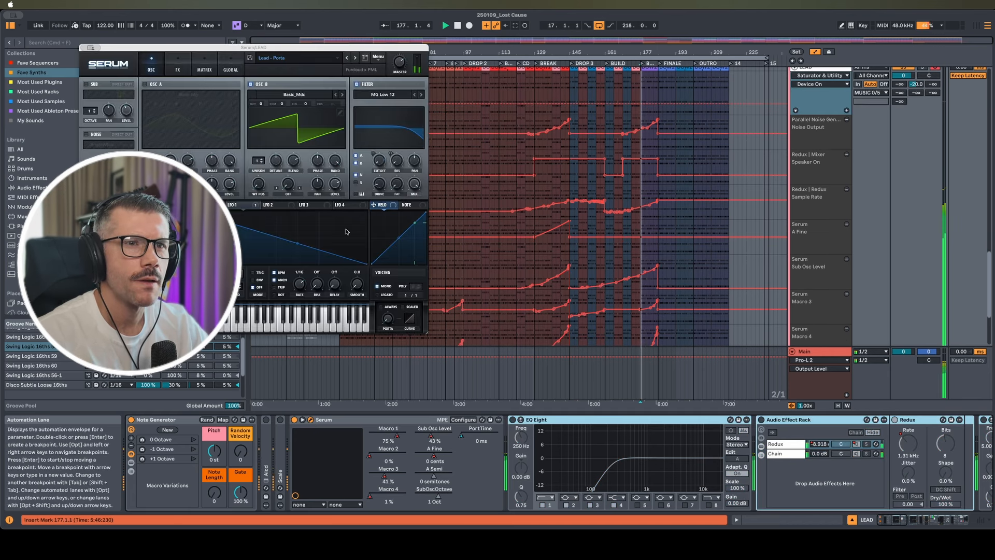
pyautogui.moveTo(288, 49); pyautogui.dragTo(503, 130)
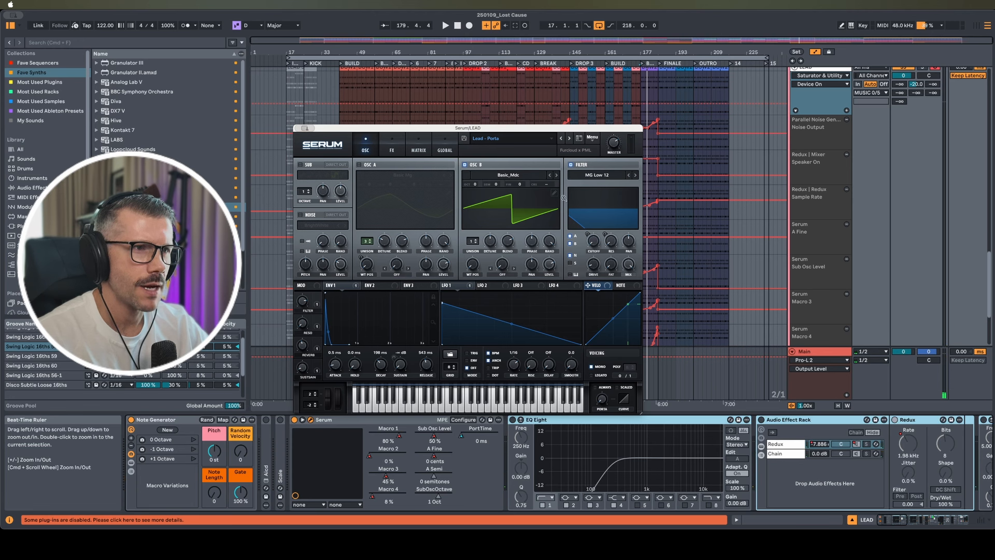
pyautogui.click(392, 146)
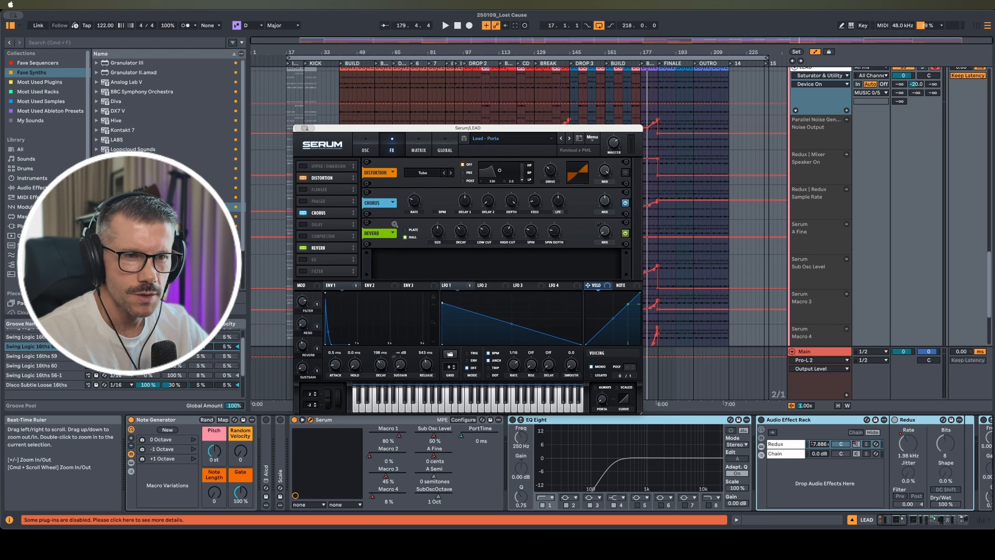
pyautogui.click(367, 149)
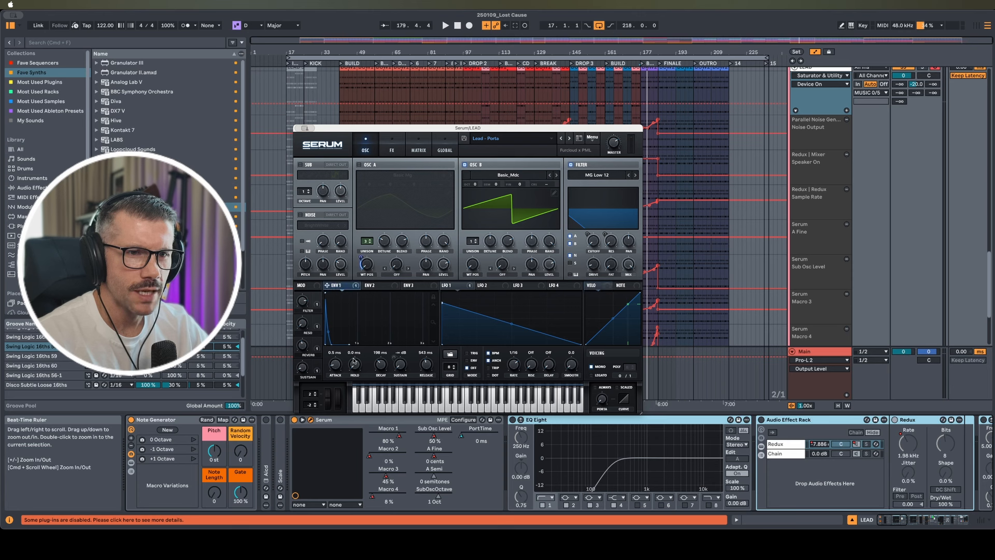
pyautogui.click(372, 286)
pyautogui.click(344, 286)
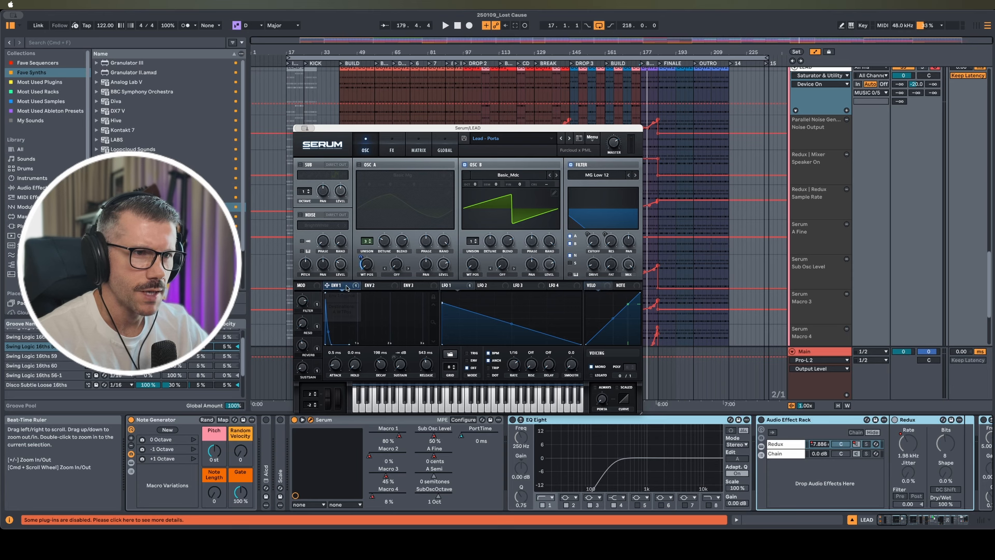
pyautogui.click(458, 288)
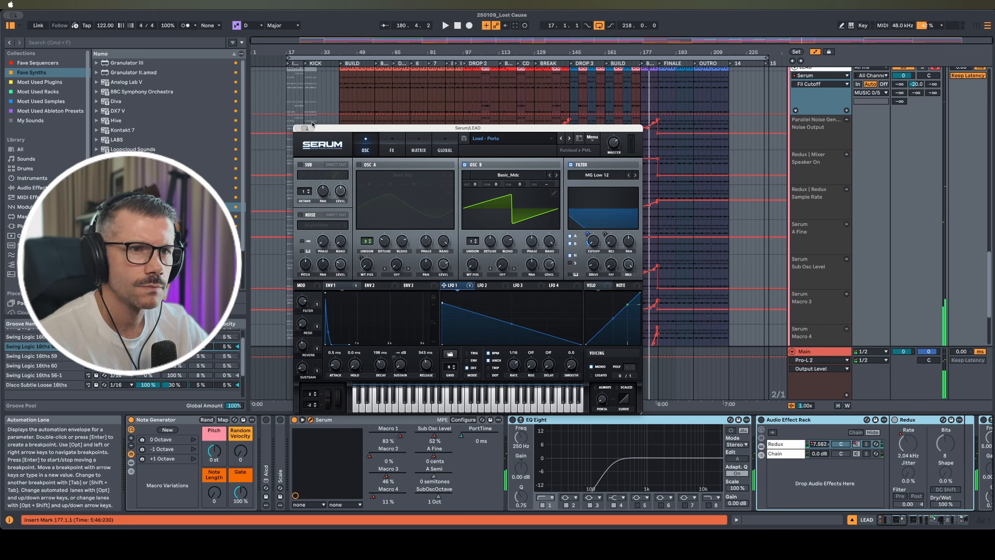
pyautogui.press('space')
pyautogui.click(464, 419)
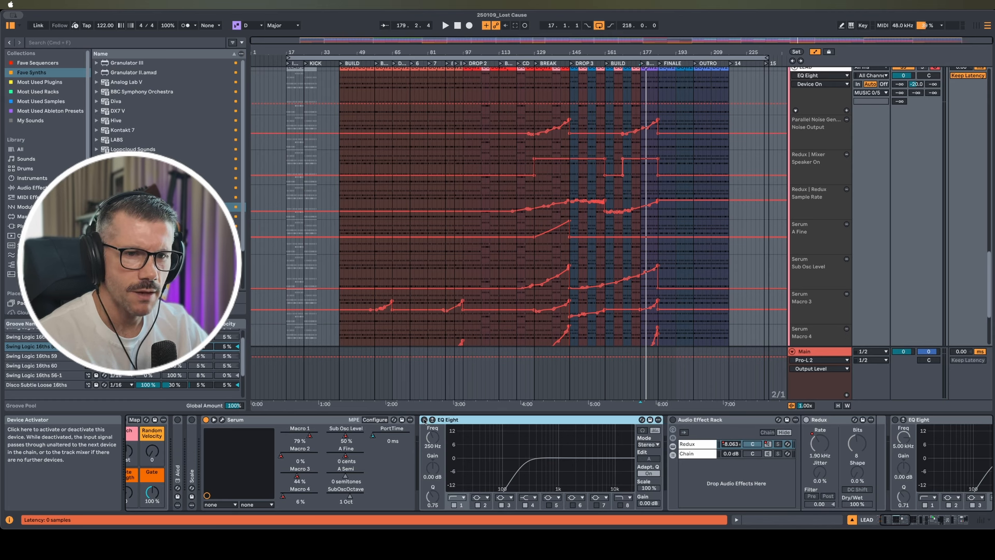
# Re-enable the first EQ Eight and the Audio Effect Rack with playback running
pyautogui.click(424, 420)
pyautogui.press('space')
pyautogui.hscroll(5, 597, 463)
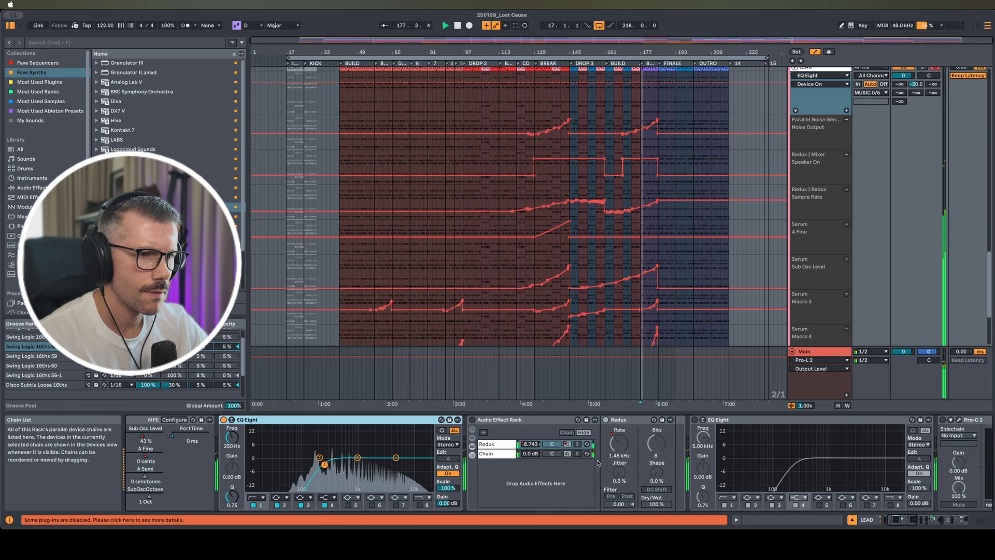
pyautogui.hscroll(3, 597, 463)
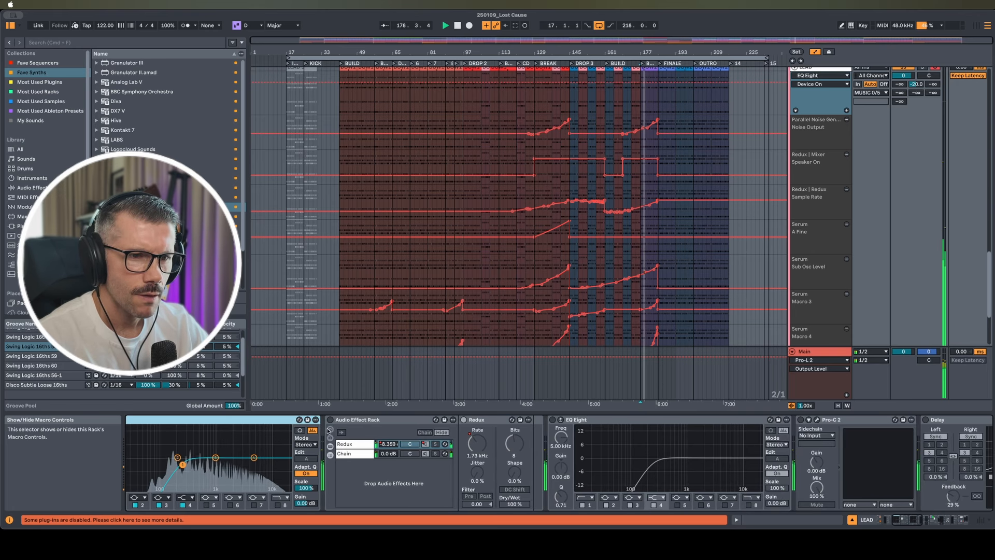
pyautogui.click(330, 420)
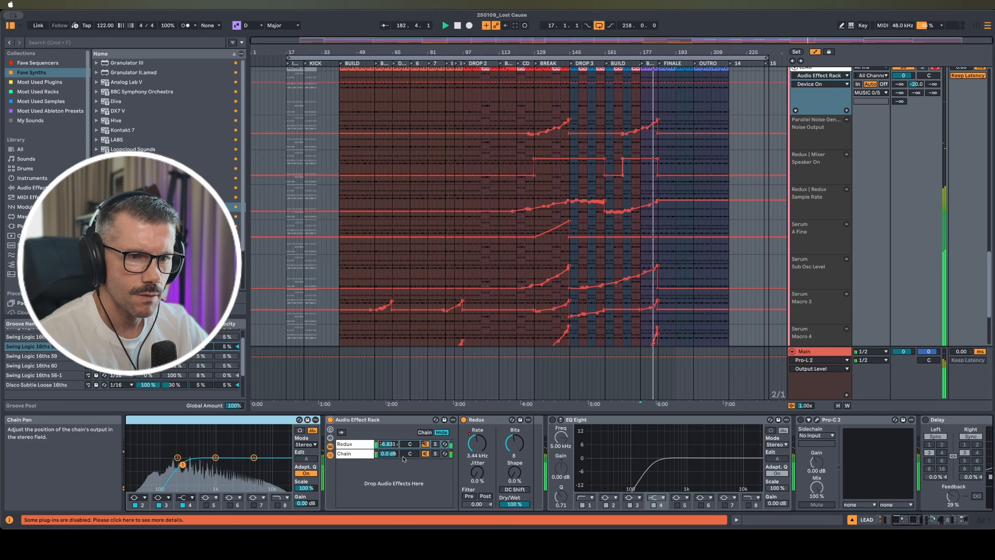
# Switch on the second EQ Eight and Pro-C 2, restarting playback from bar 177
pyautogui.hscroll(3, 497, 459)
pyautogui.click(440, 420)
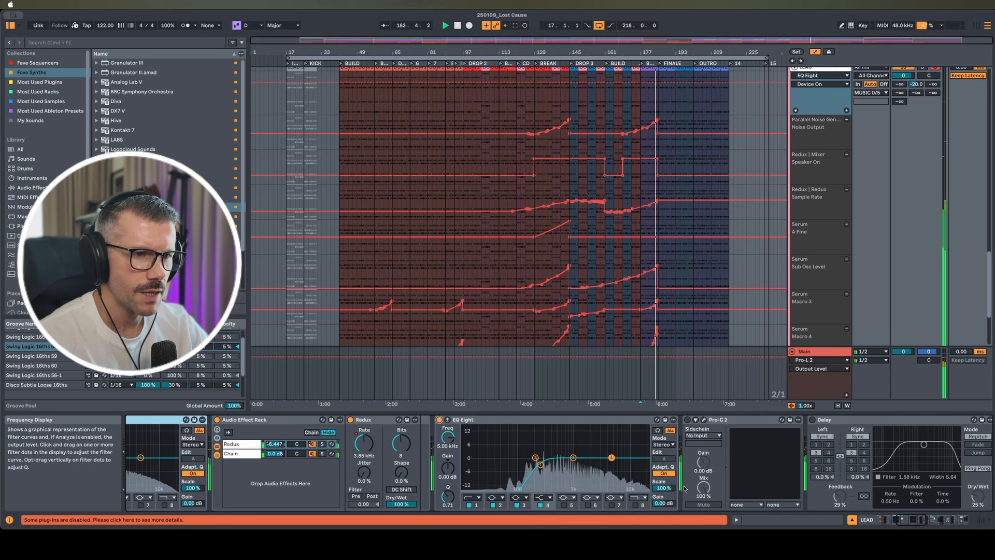
pyautogui.hscroll(5, 641, 488)
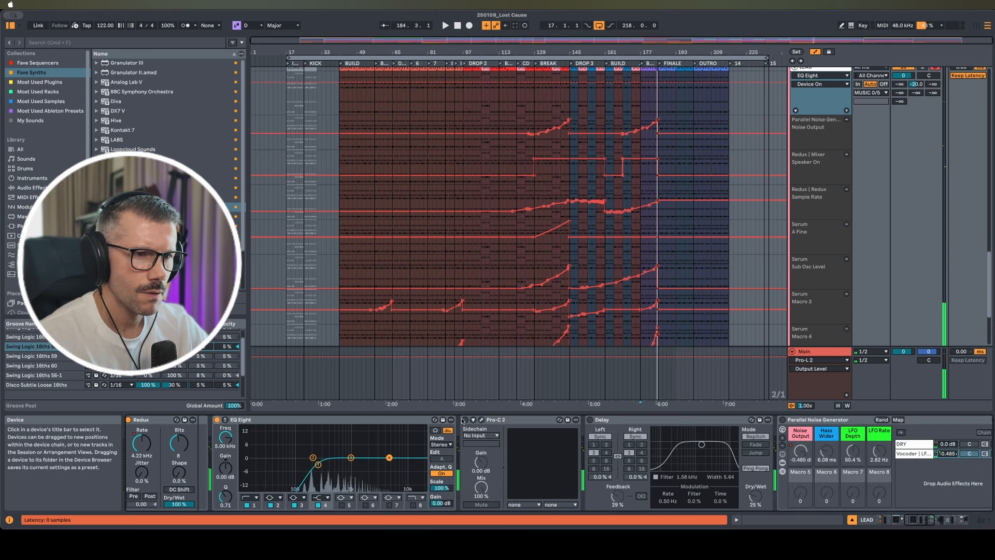
pyautogui.click(464, 420)
pyautogui.press('space')
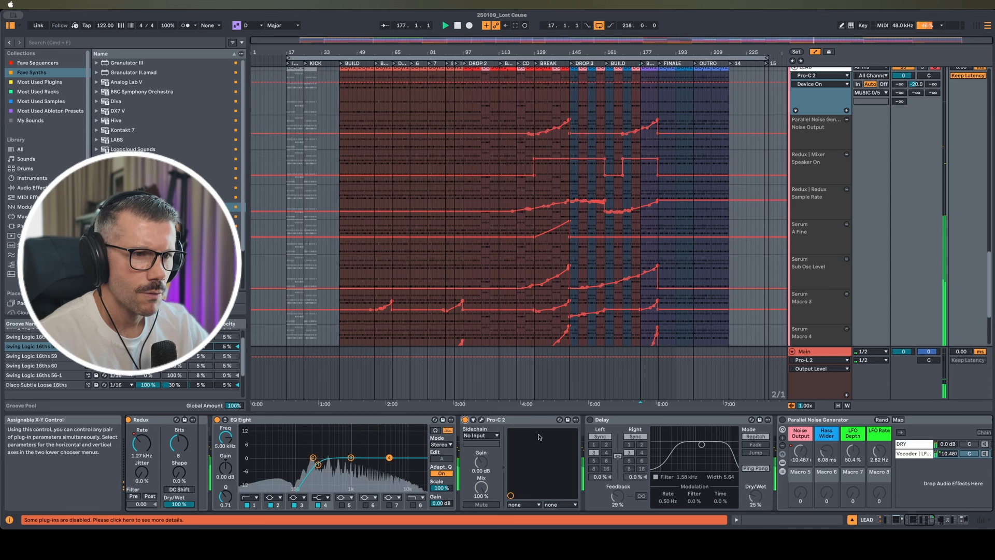
# Open and close Pro-C 2's window, then switch the Delay back on
pyautogui.click(482, 421)
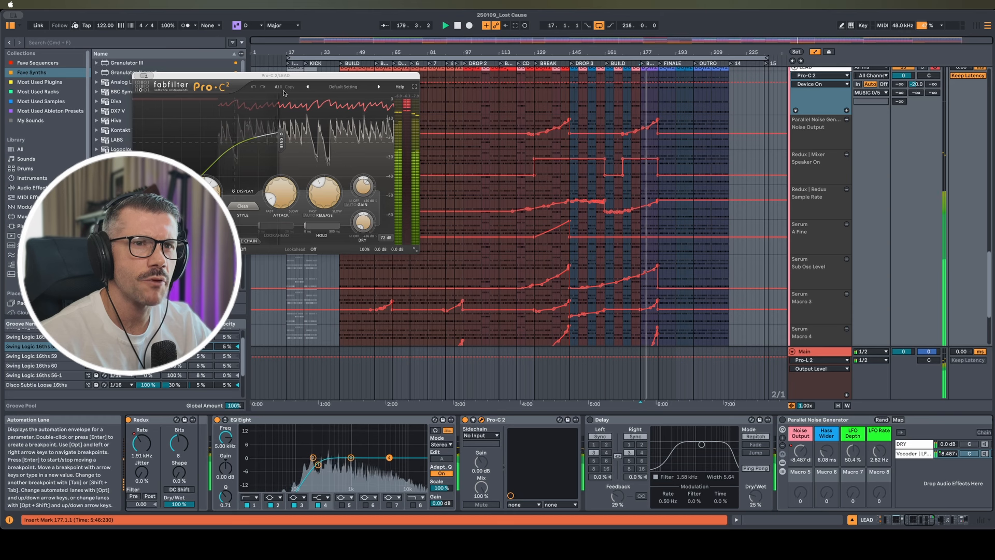
pyautogui.click(138, 76)
pyautogui.click(591, 421)
pyautogui.hscroll(5, 615, 463)
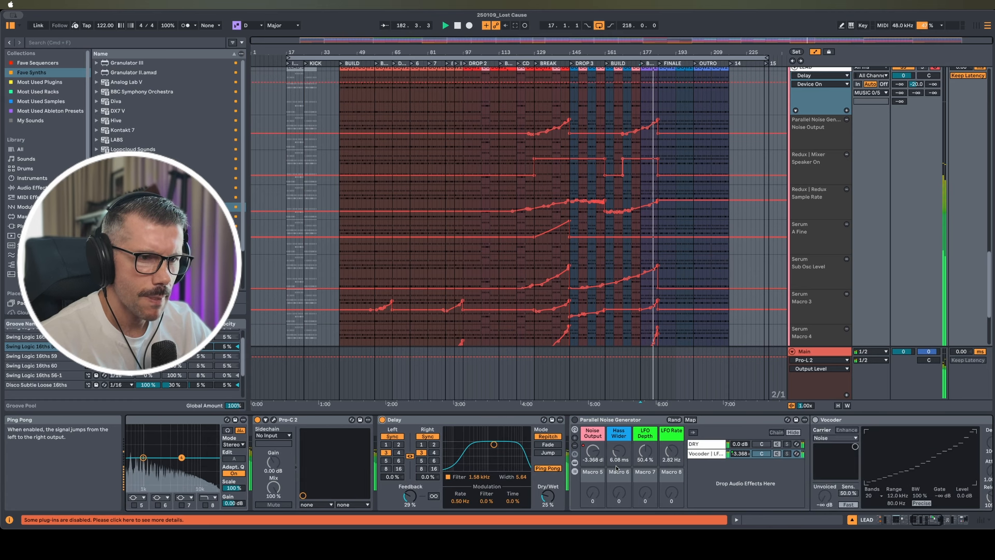
# Switch on the Parallel Noise Generator rack and play from bar 177
pyautogui.hscroll(2, 617, 467)
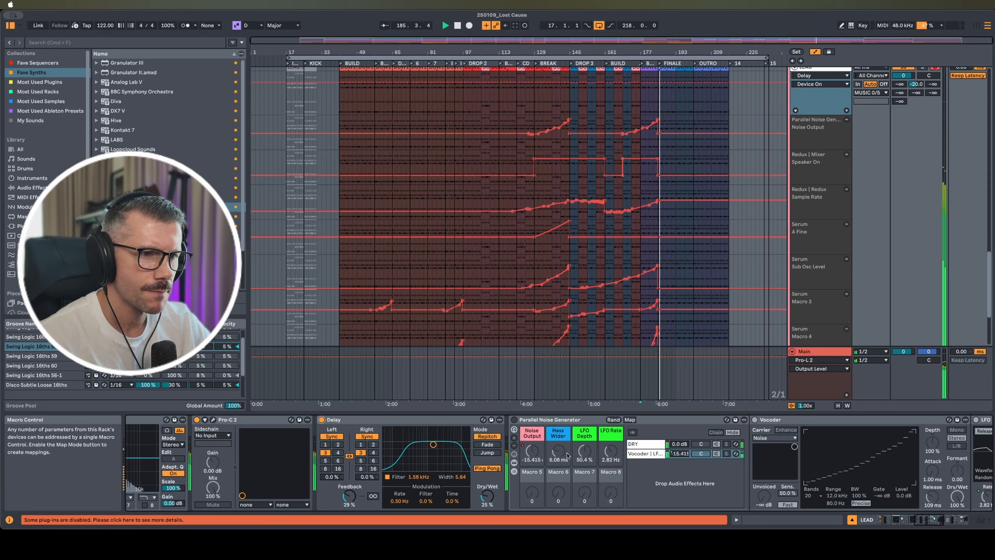
pyautogui.hscroll(3, 534, 447)
pyautogui.hscroll(3, 503, 436)
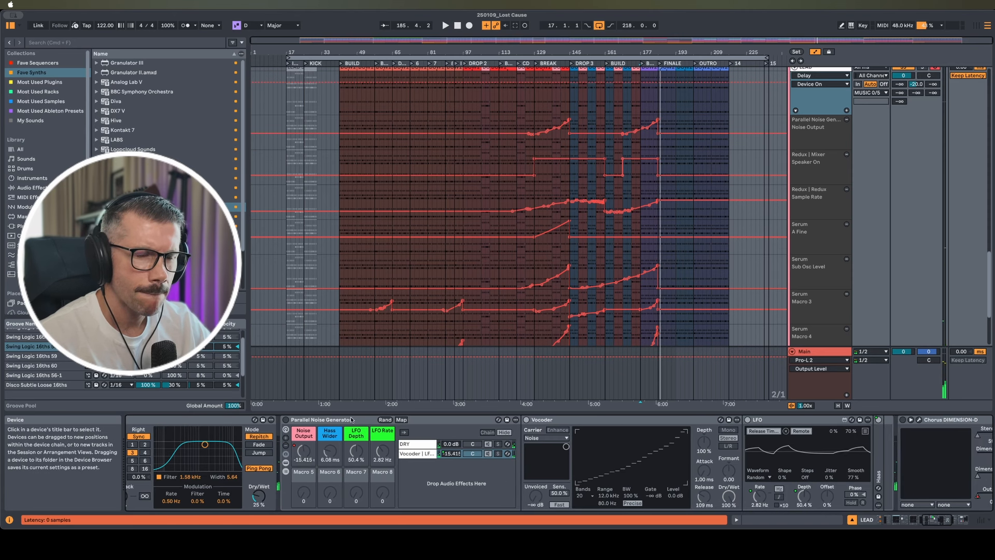
pyautogui.click(286, 420)
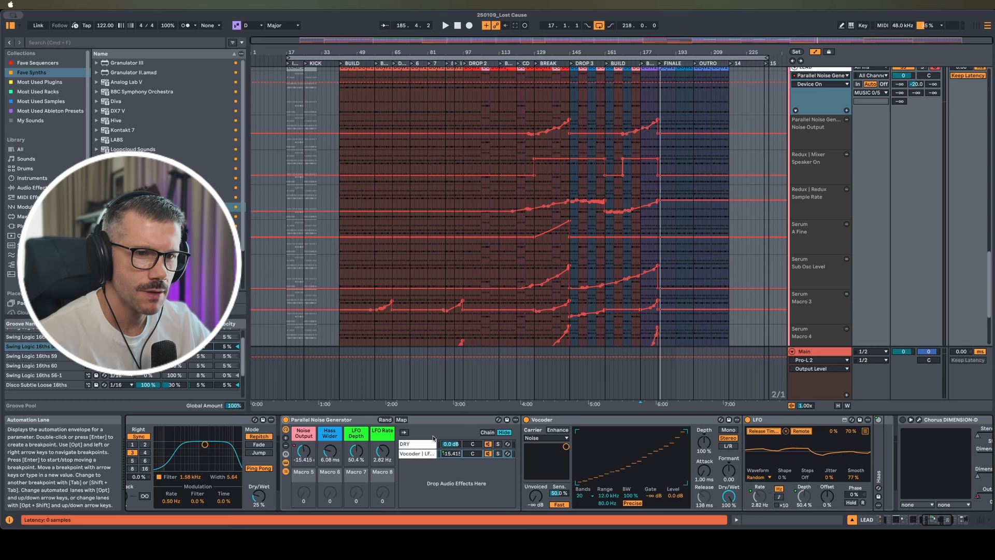
pyautogui.press('space')
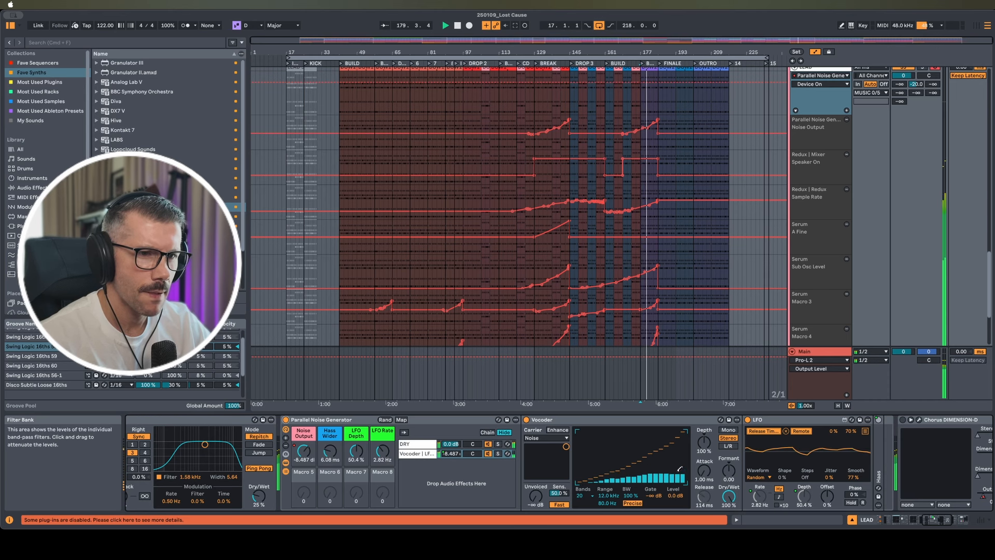
# Switch on the Chorus DIMENSION-D and restart playback from bar 177
pyautogui.hscroll(1, 677, 475)
pyautogui.hscroll(15, 677, 474)
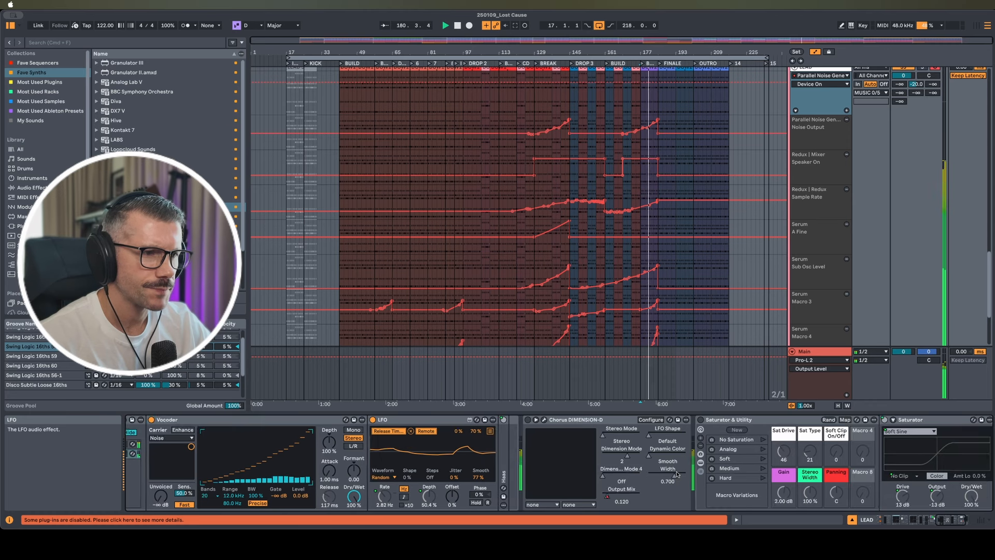
pyautogui.click(465, 420)
pyautogui.press('space')
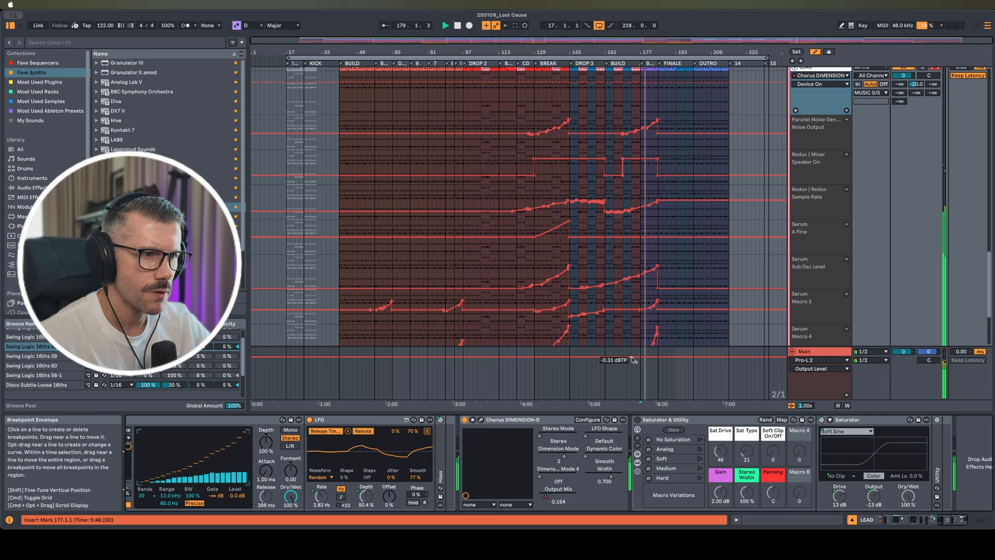
# Re-enable the lead's Saturator & Utility rack, audition it from bar 177, and review the automation lanes
pyautogui.click(637, 420)
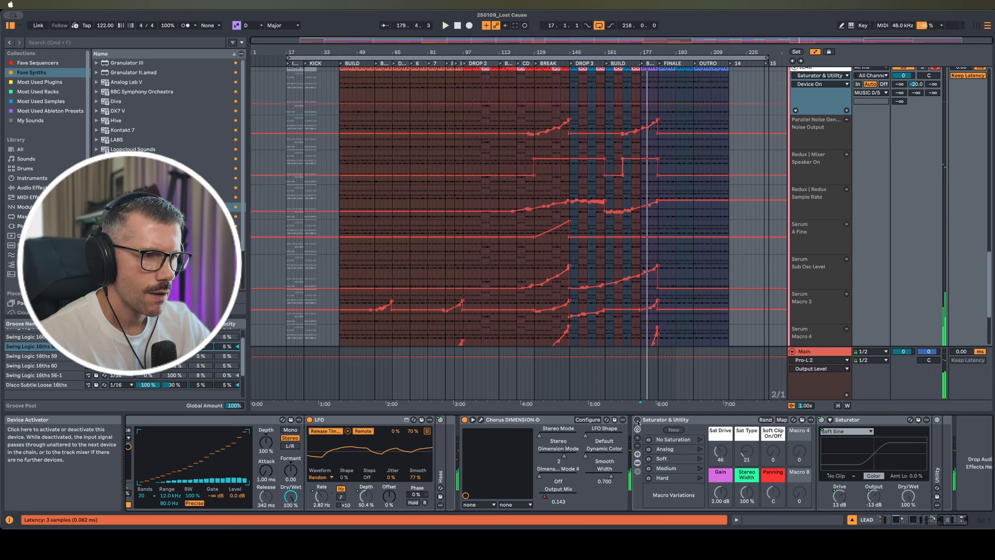
pyautogui.click(638, 420)
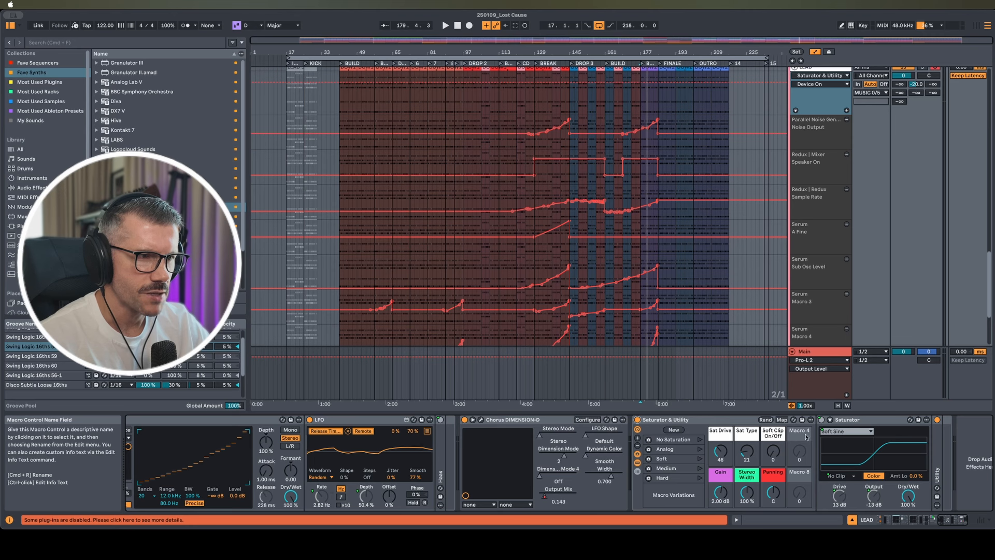
pyautogui.press('space')
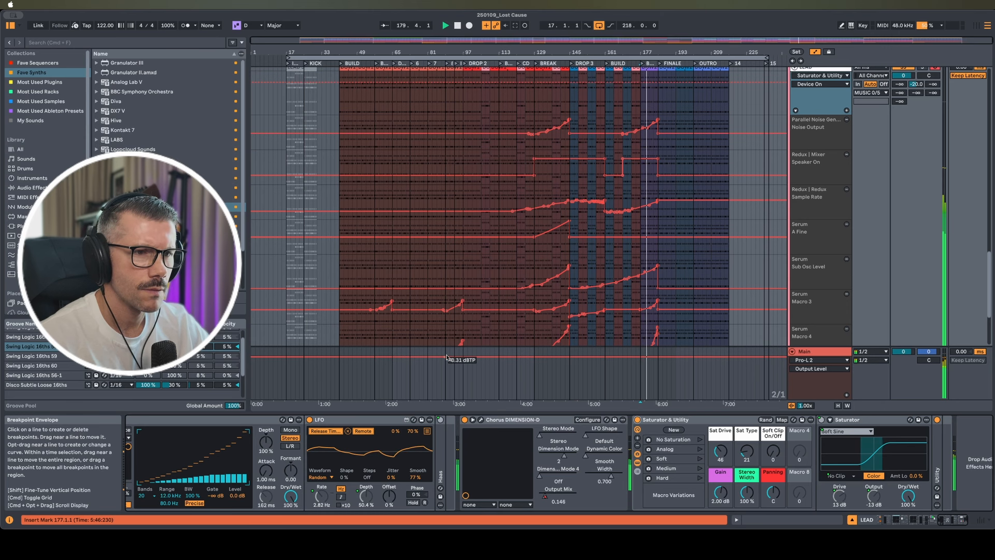
pyautogui.press('space')
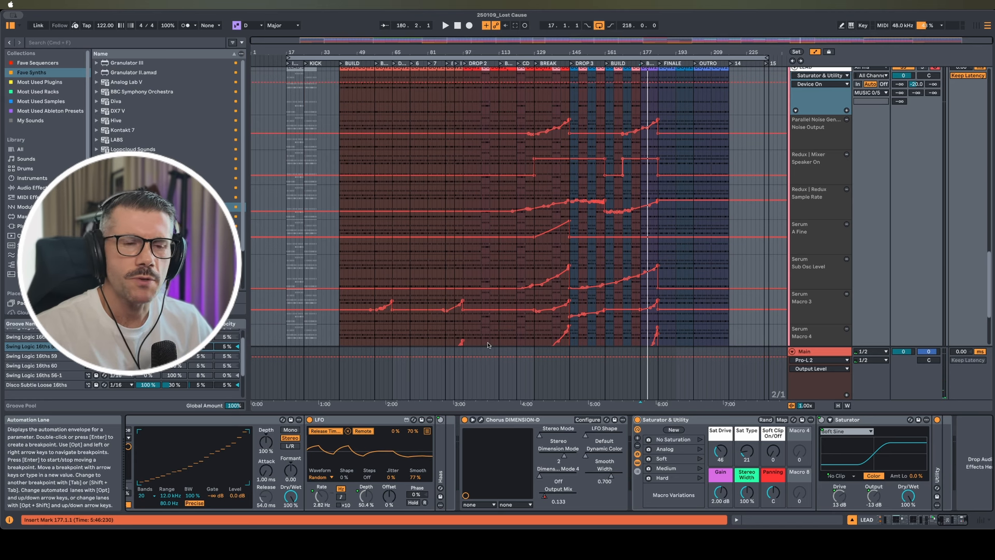
pyautogui.scroll(2, 615, 171)
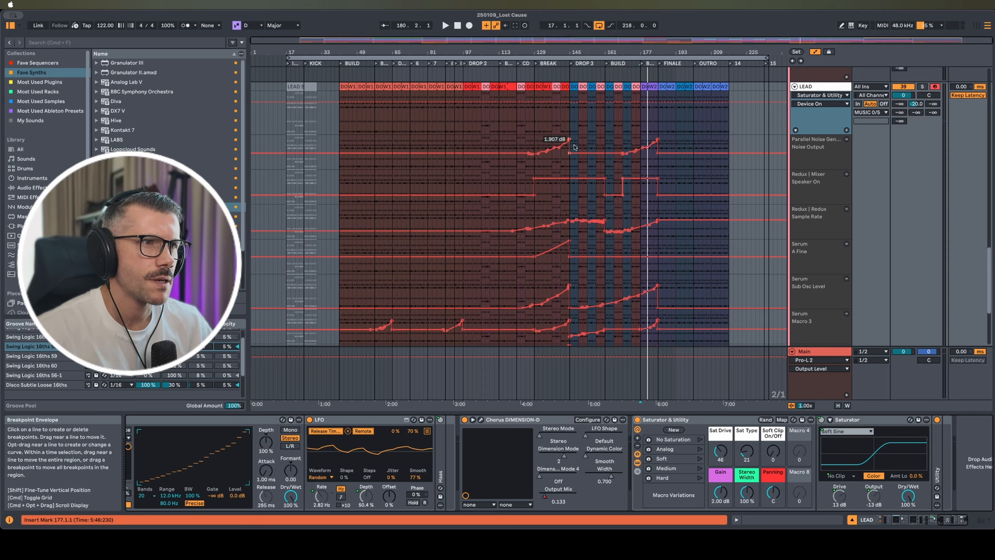
pyautogui.scroll(-2, 648, 166)
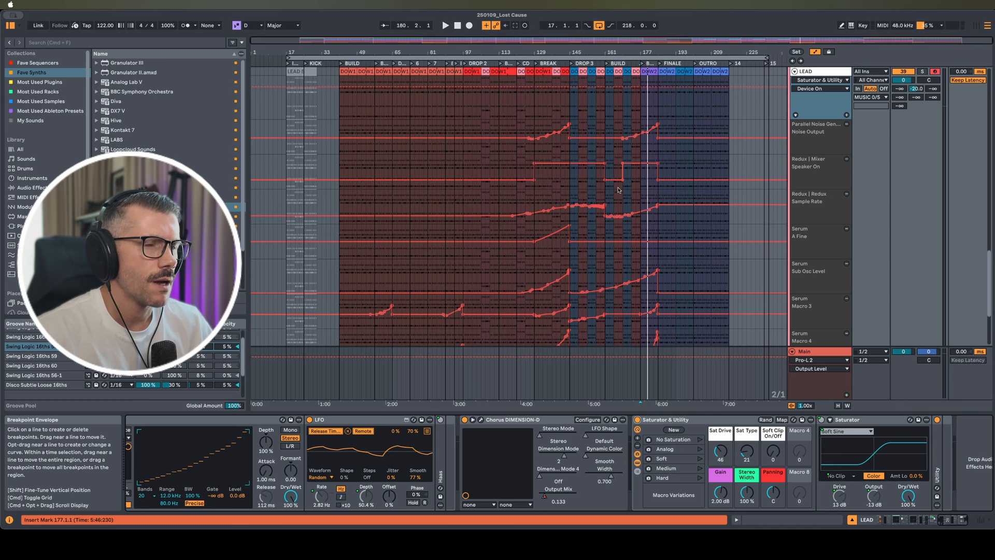
pyautogui.scroll(-1, 580, 182)
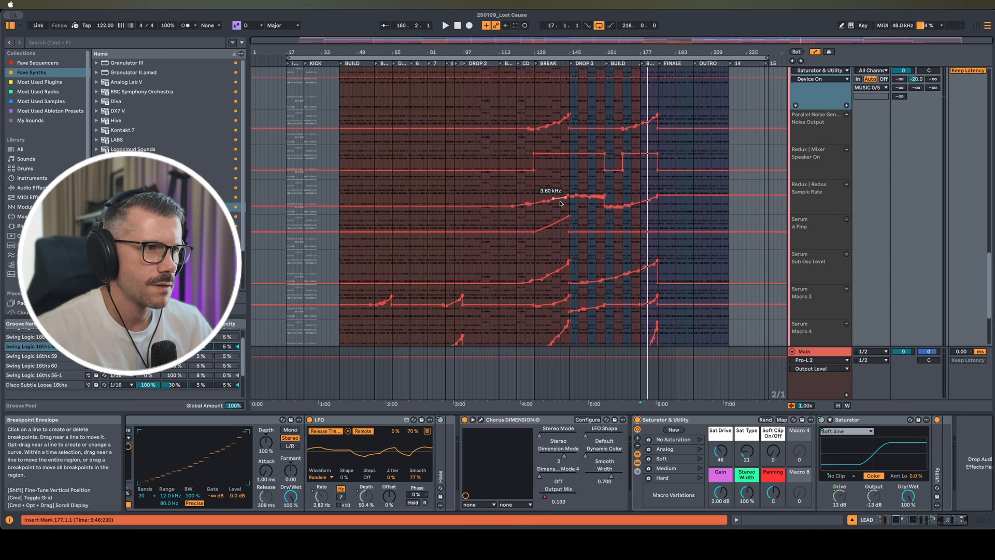
pyautogui.scroll(-5, 578, 207)
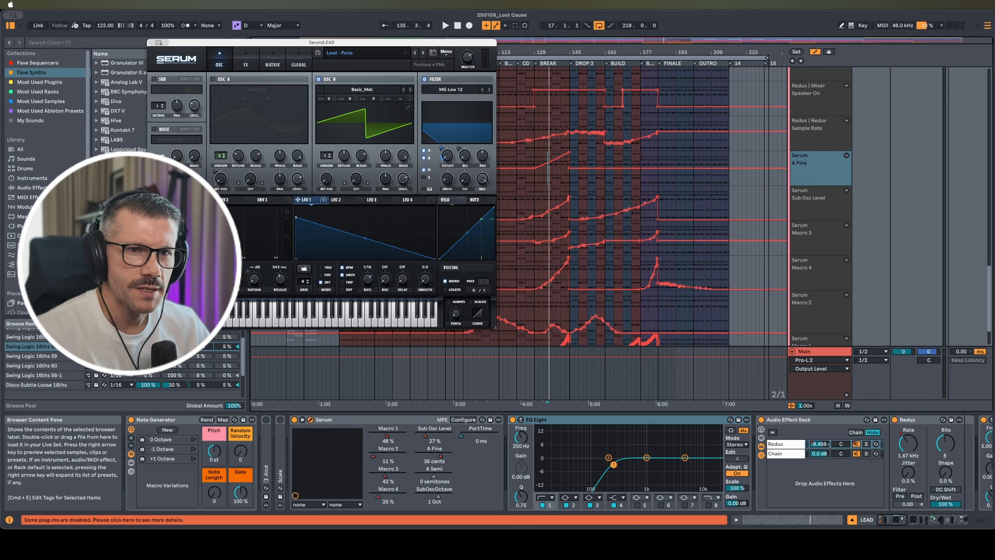
# Play back the lead to hear the automated Serum macros
pyautogui.press('space')
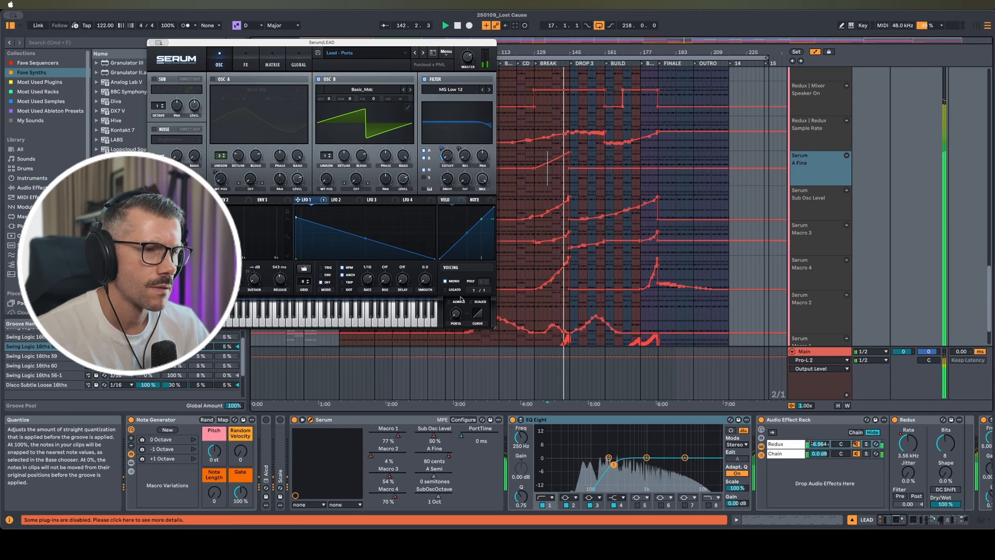
pyautogui.scroll(-3, 581, 297)
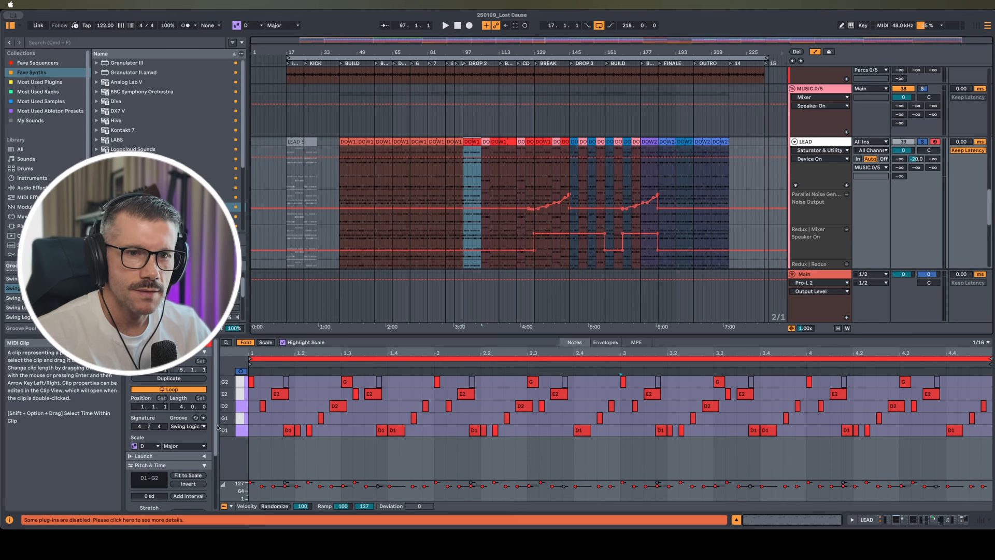
# Switch the bar-105 LEAD clip from D Major to D Minor, play it, then show the DOW1 clip at bar 141
pyautogui.press('space')
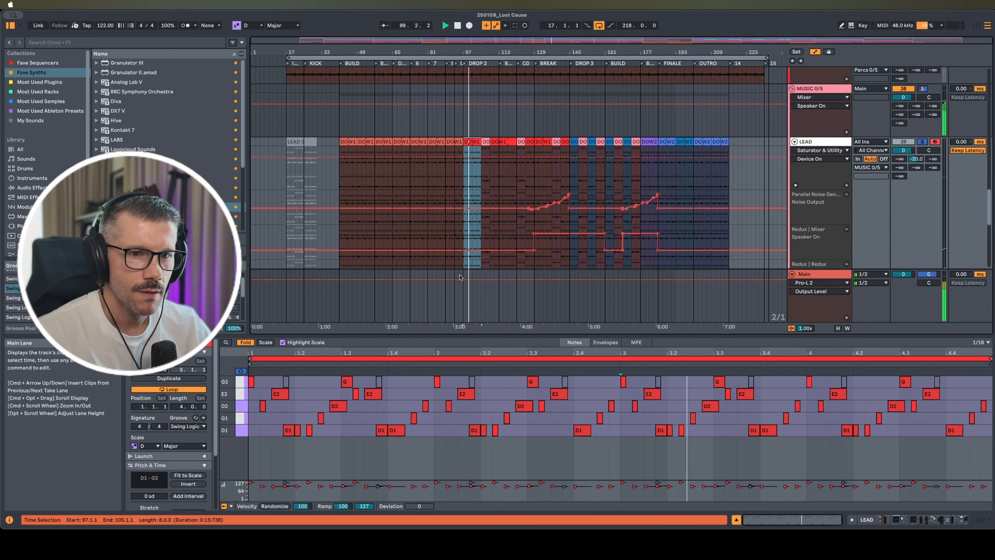
pyautogui.press('space')
pyautogui.click(486, 151)
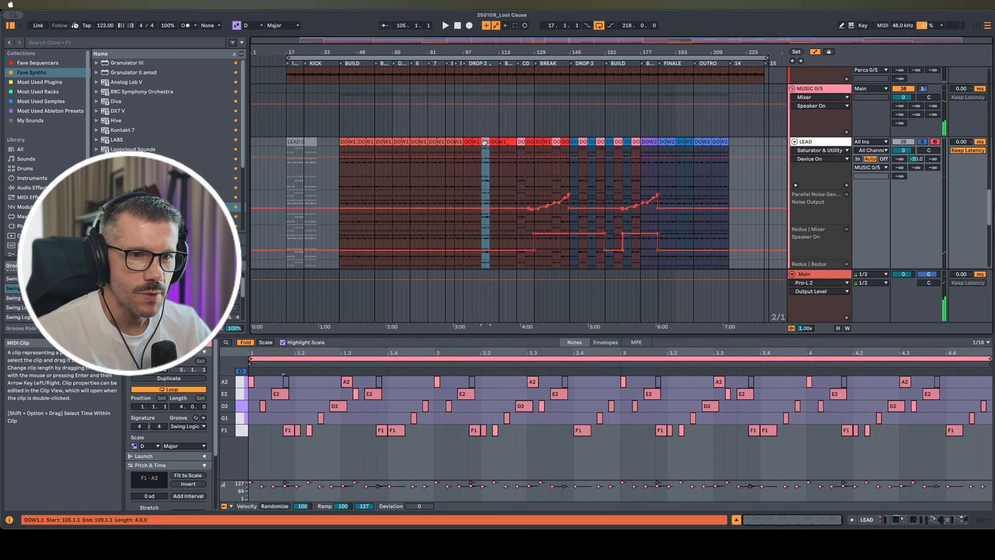
pyautogui.click(177, 447)
pyautogui.click(181, 188)
pyautogui.press('space')
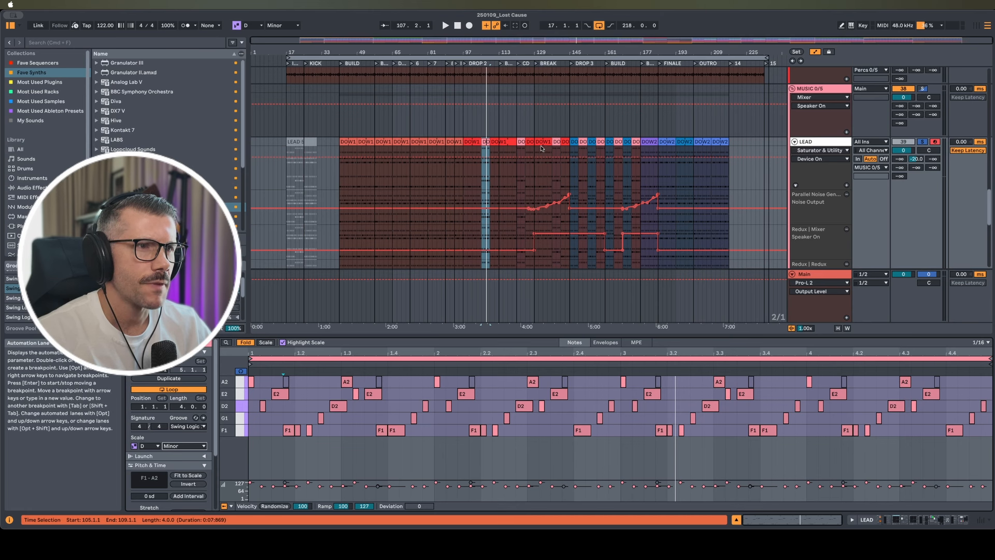
pyautogui.click(566, 141)
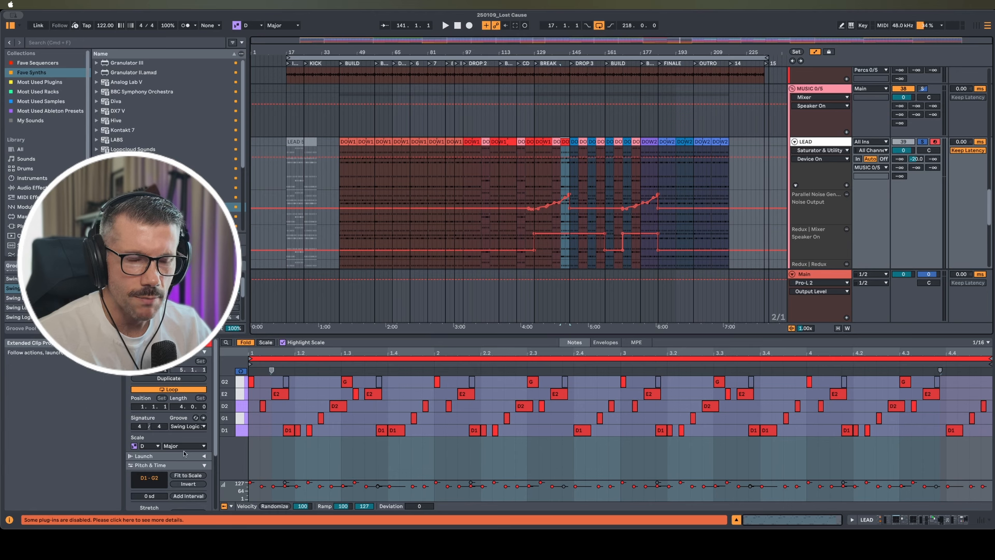
# Audition the E2 and F2 notes in the DOW clips at bars 141 and 145, unsolo LEAD, and play from bar 141
pyautogui.click(235, 395)
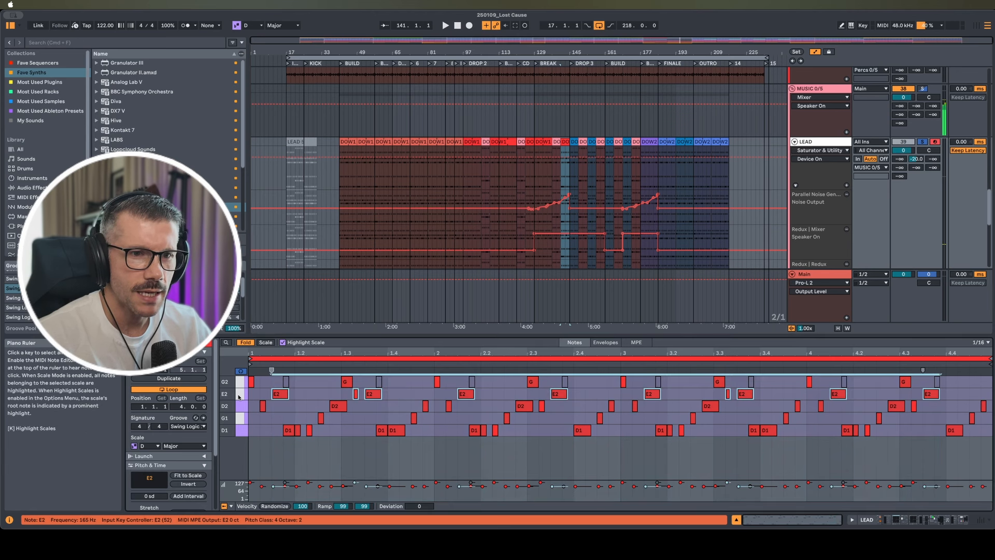
pyautogui.click(574, 142)
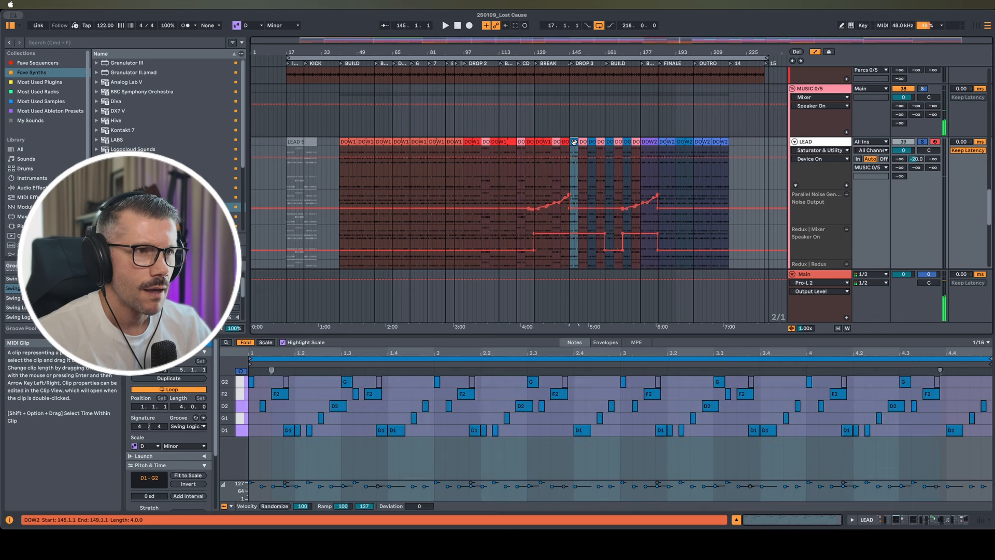
pyautogui.click(236, 394)
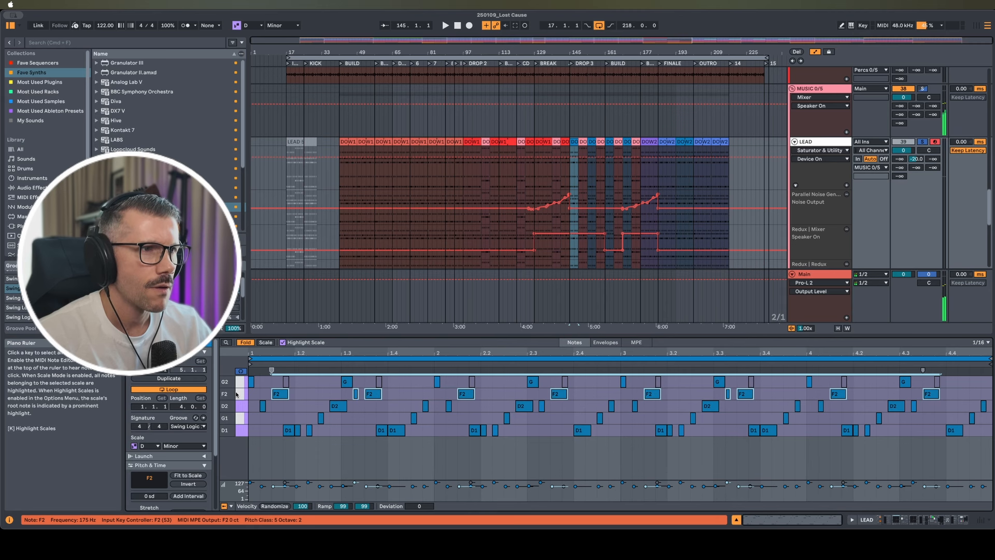
pyautogui.click(563, 143)
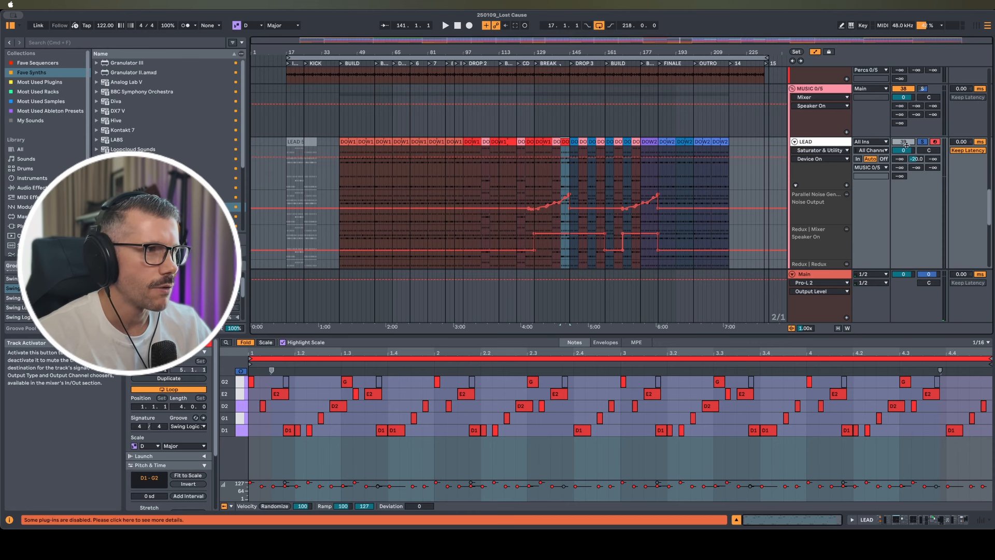
pyautogui.click(923, 142)
pyautogui.press('space')
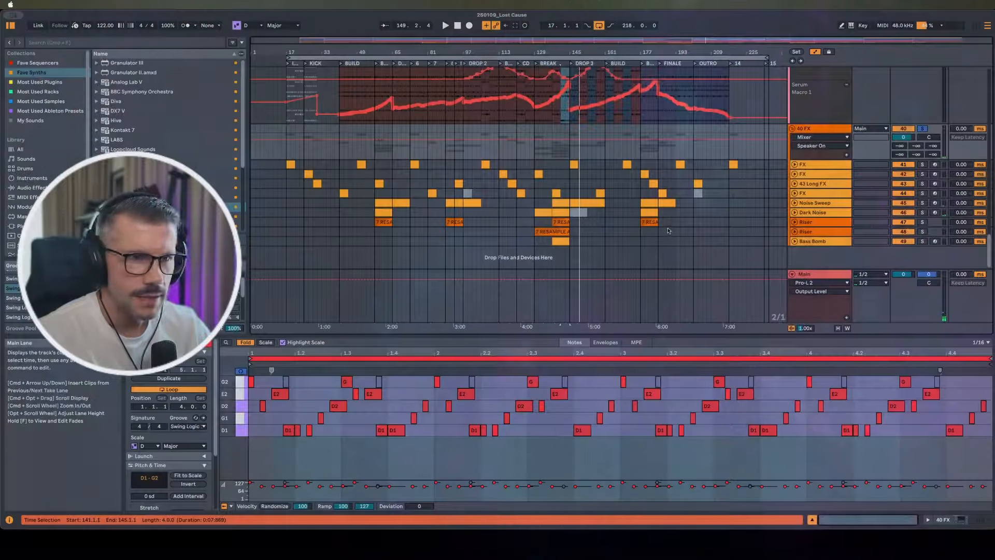
# Solo and unfold the 41 FX track and play its bar-145 clip
pyautogui.click(813, 131)
pyautogui.click(813, 164)
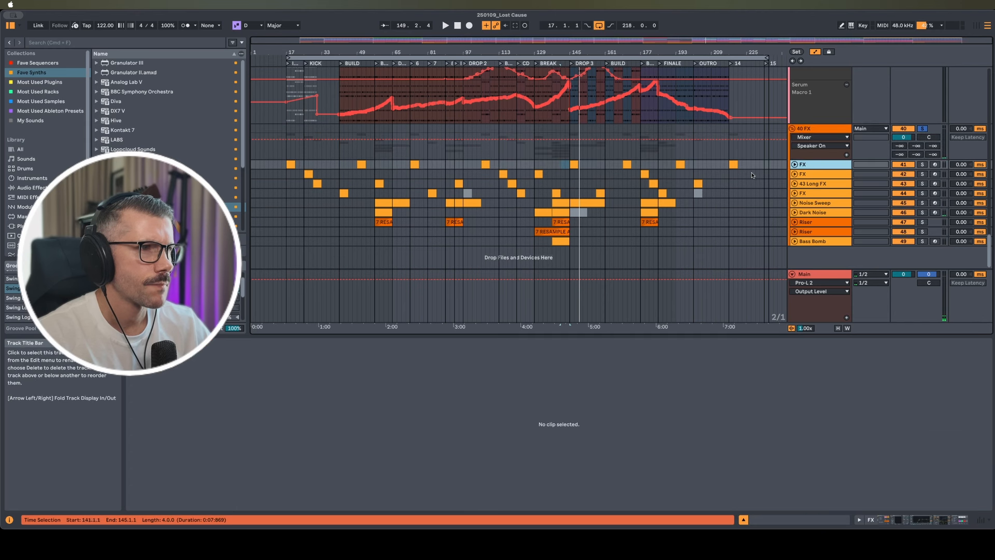
pyautogui.click(574, 165)
pyautogui.click(923, 165)
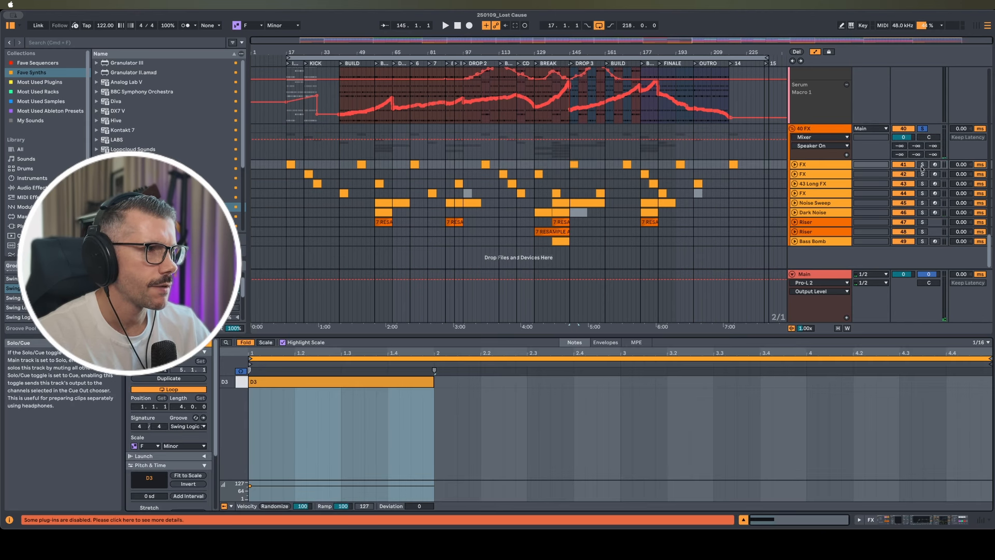
pyautogui.press('space')
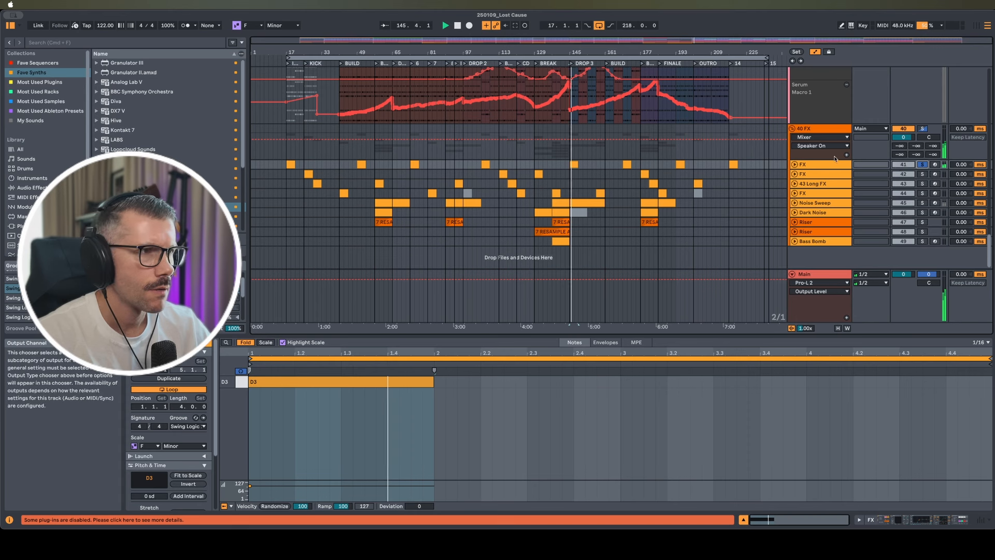
pyautogui.click(794, 164)
pyautogui.click(804, 165)
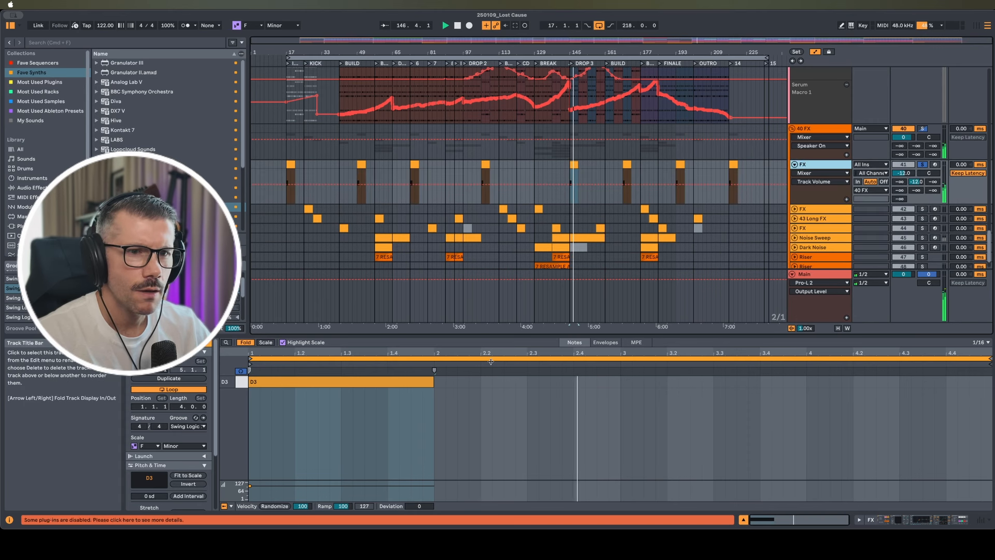
# Show 41 FX's device chain with the ZebraHZ window raised
pyautogui.hotkey('shift', 'Tab')
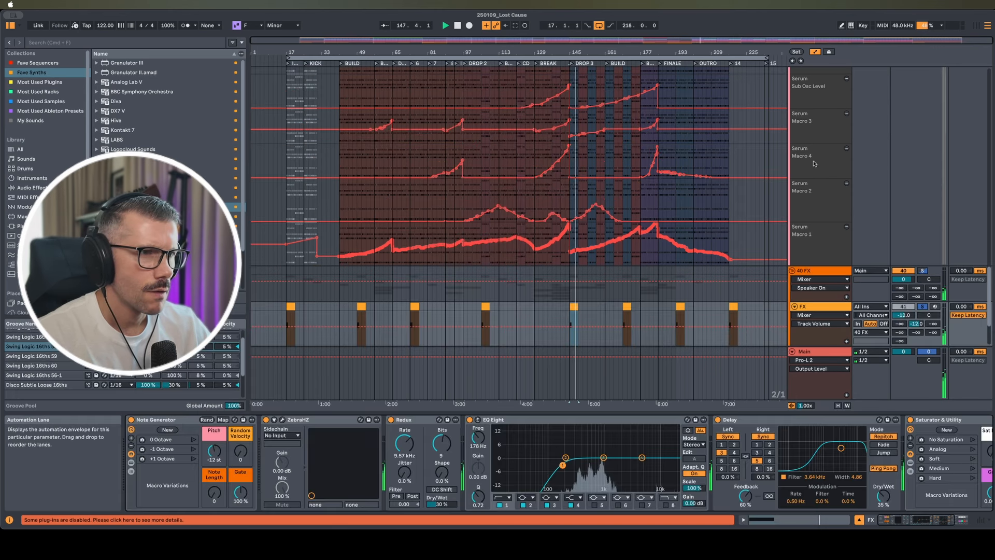
pyautogui.click(282, 420)
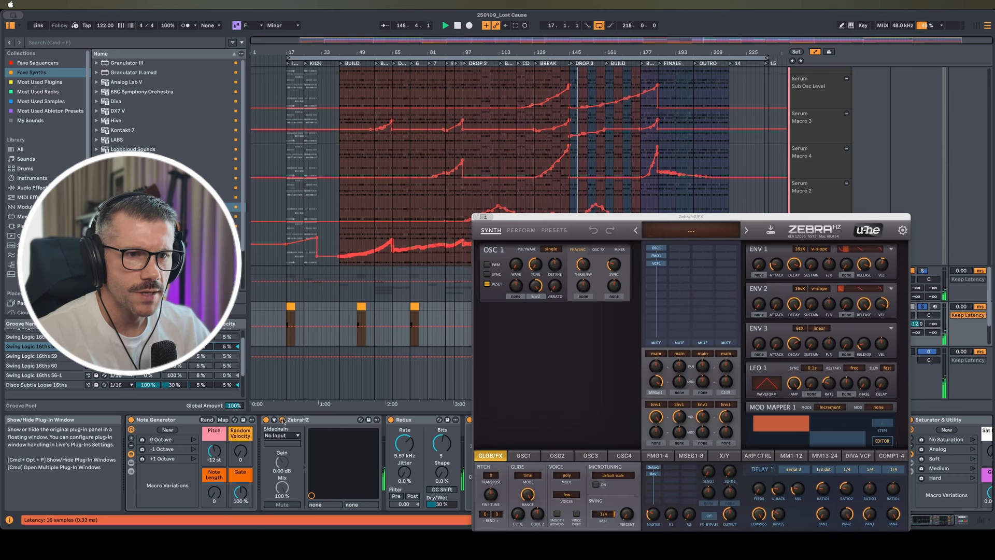
pyautogui.moveTo(642, 222); pyautogui.dragTo(421, 73)
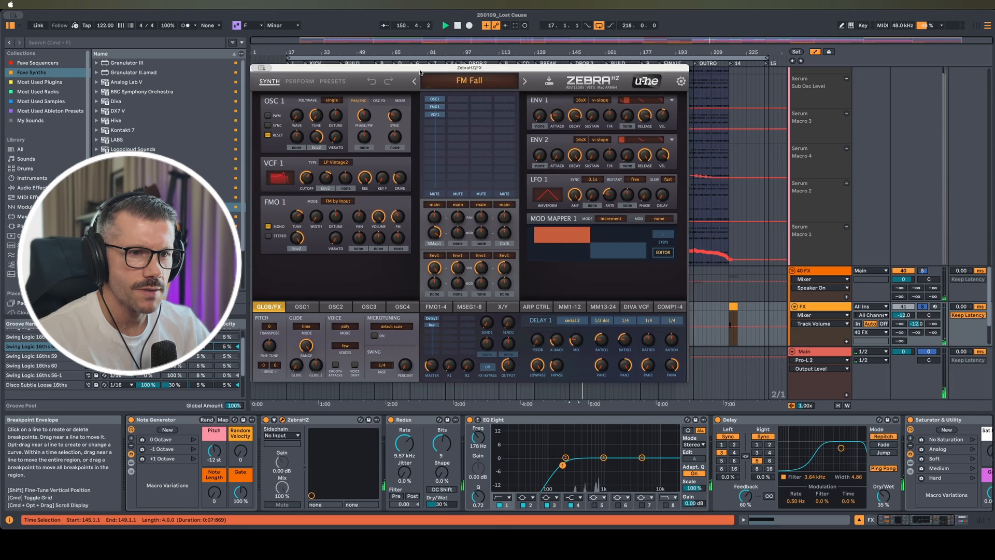
# Compare the sound with Redux, Delay and EQ Eight off, then turn them back on and close Zebra
pyautogui.click(391, 420)
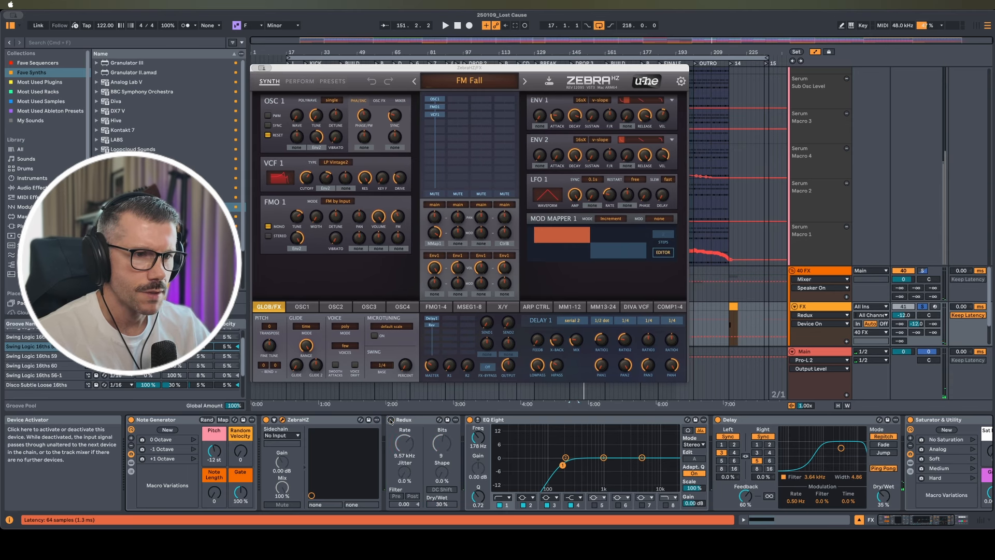
pyautogui.click(718, 419)
pyautogui.press('space')
pyautogui.click(471, 420)
pyautogui.press('space')
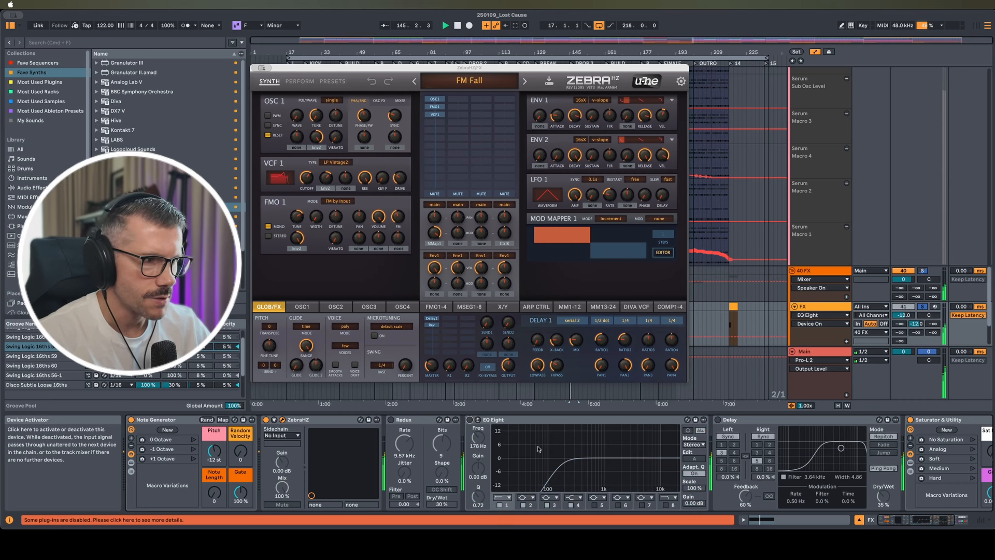
pyautogui.hscroll(5, 844, 472)
pyautogui.hscroll(-5, 844, 472)
pyautogui.click(391, 420)
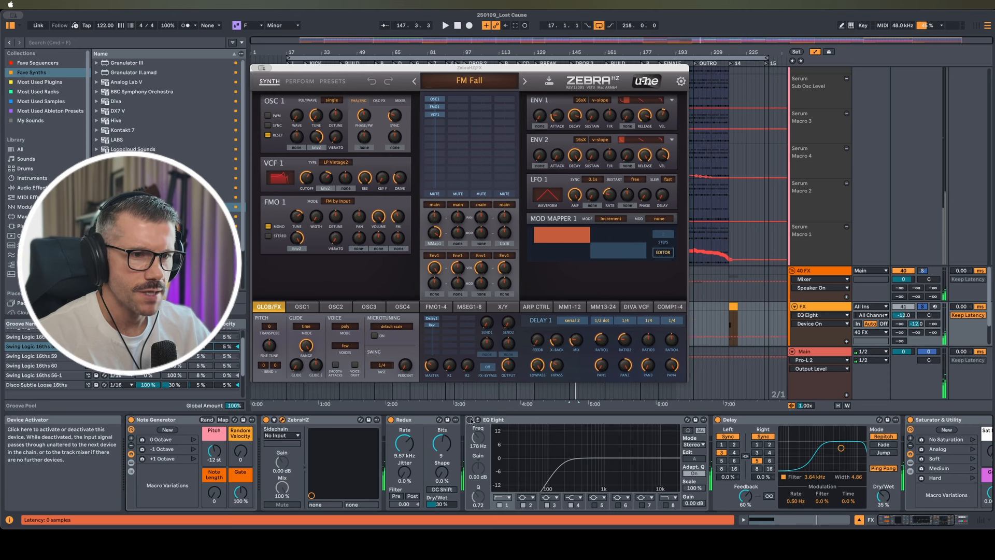
pyautogui.click(471, 420)
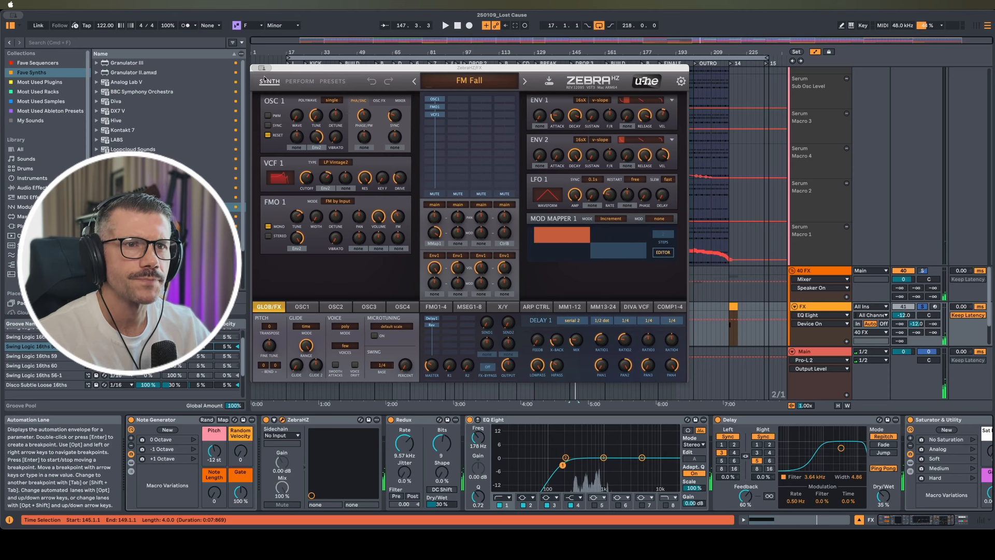
pyautogui.click(538, 258)
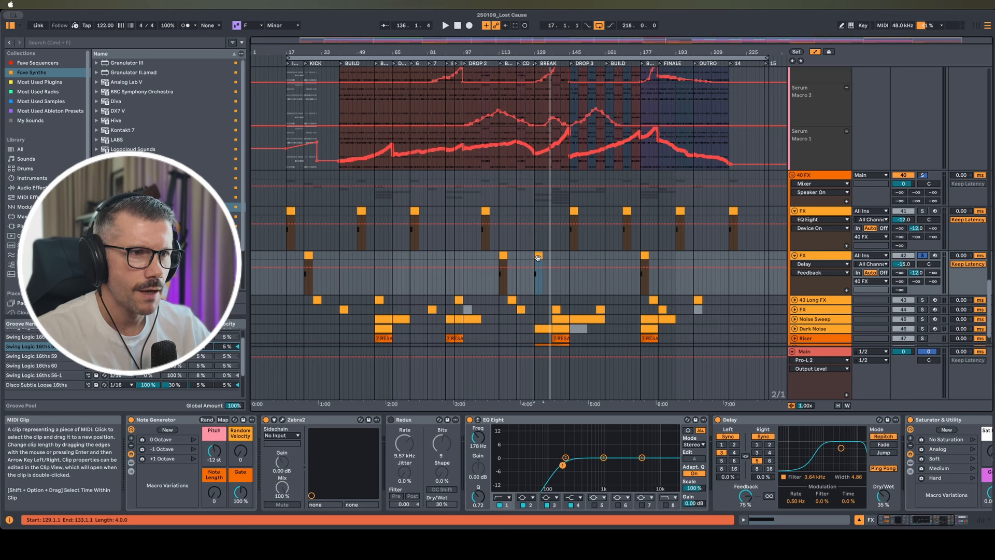
# Play from bar 129 while checking 42 FX's Zebra2 and 43 Long FX's ZebraHZ windows
pyautogui.press('space')
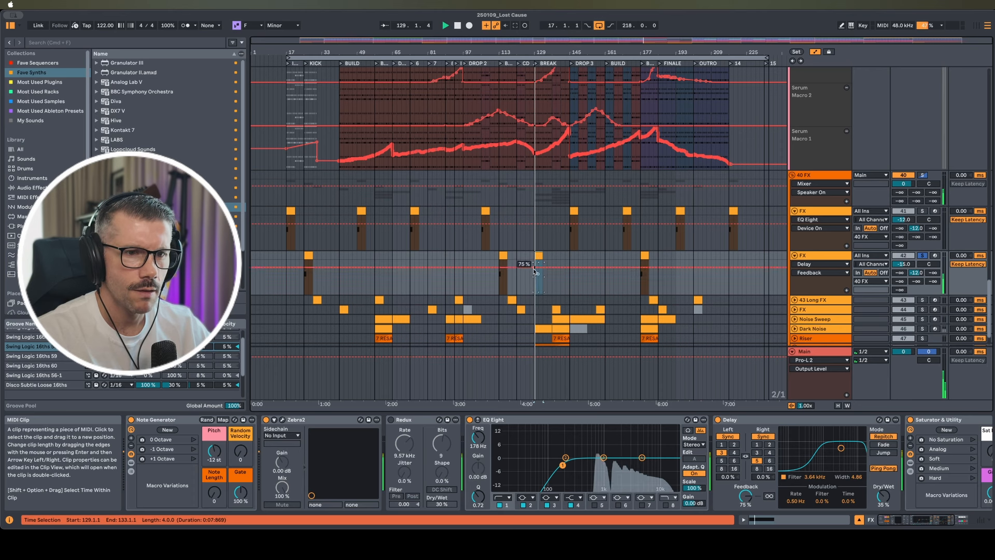
pyautogui.click(282, 420)
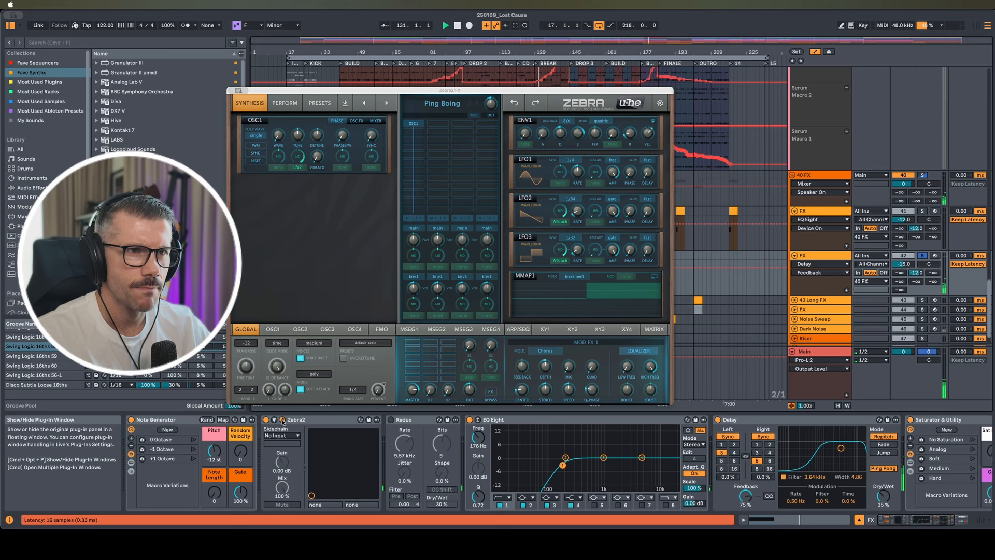
pyautogui.click(283, 421)
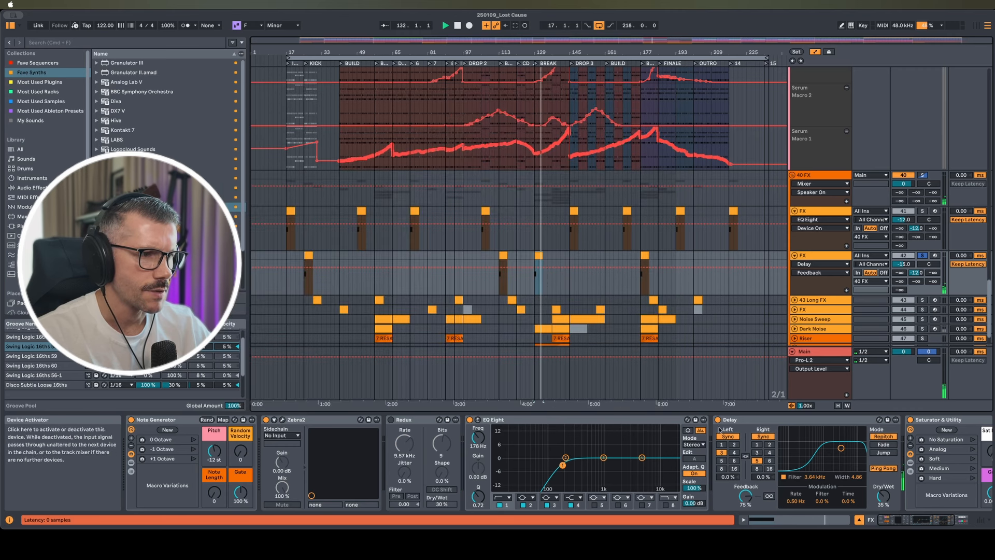
pyautogui.hscroll(3, 730, 446)
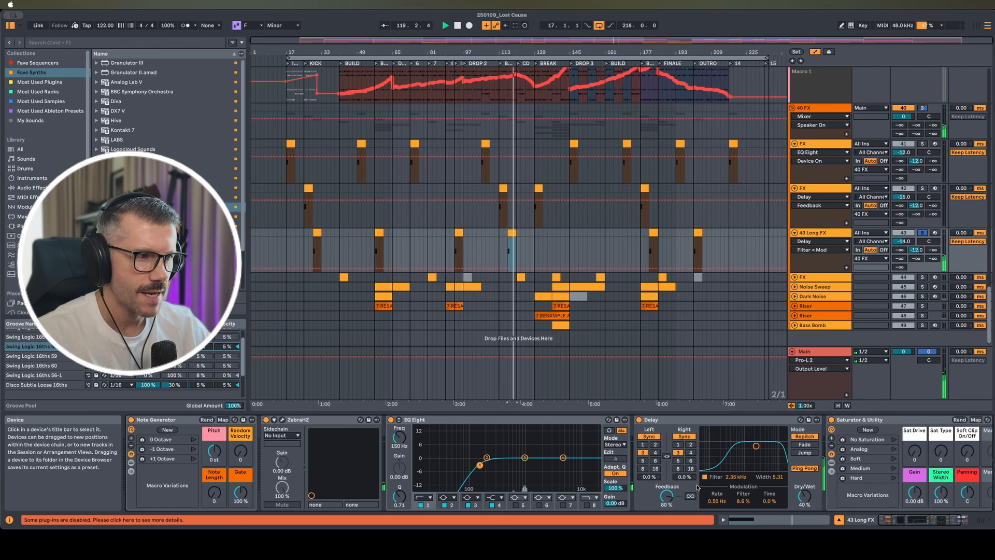
pyautogui.click(282, 420)
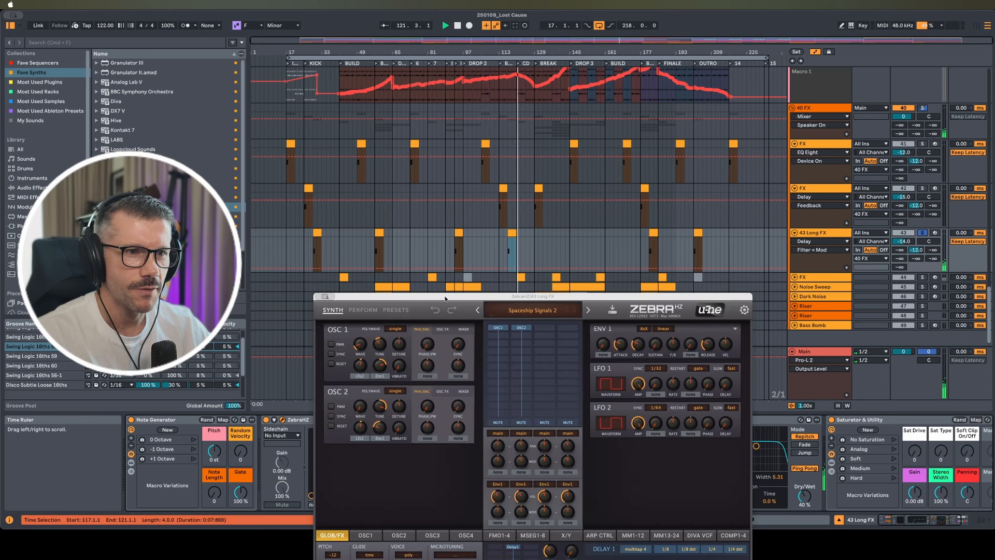
pyautogui.moveTo(446, 294); pyautogui.dragTo(432, 231)
pyautogui.moveTo(385, 104); pyautogui.dragTo(367, 100)
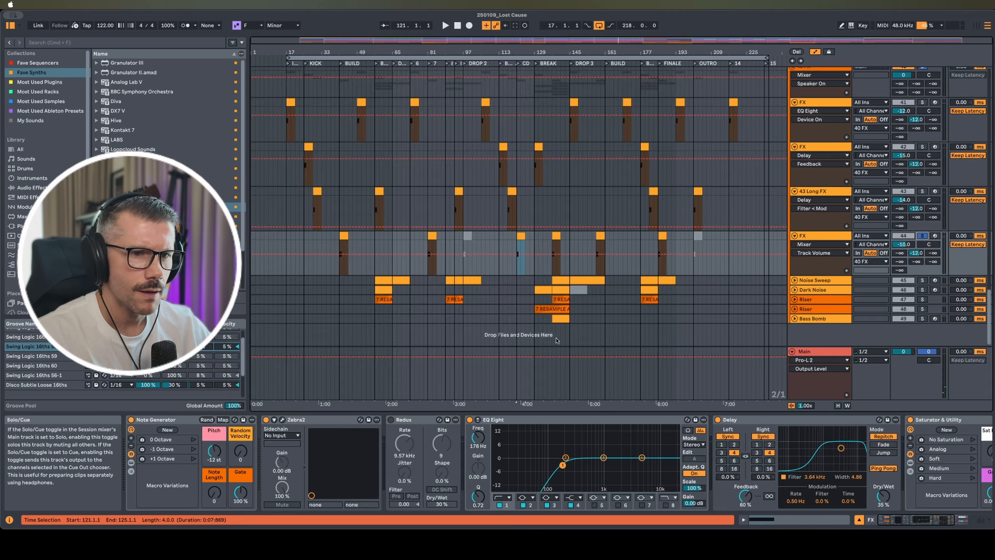
# Select 44 FX and preview its Zebra2 window during playback
pyautogui.click(801, 237)
pyautogui.press('space')
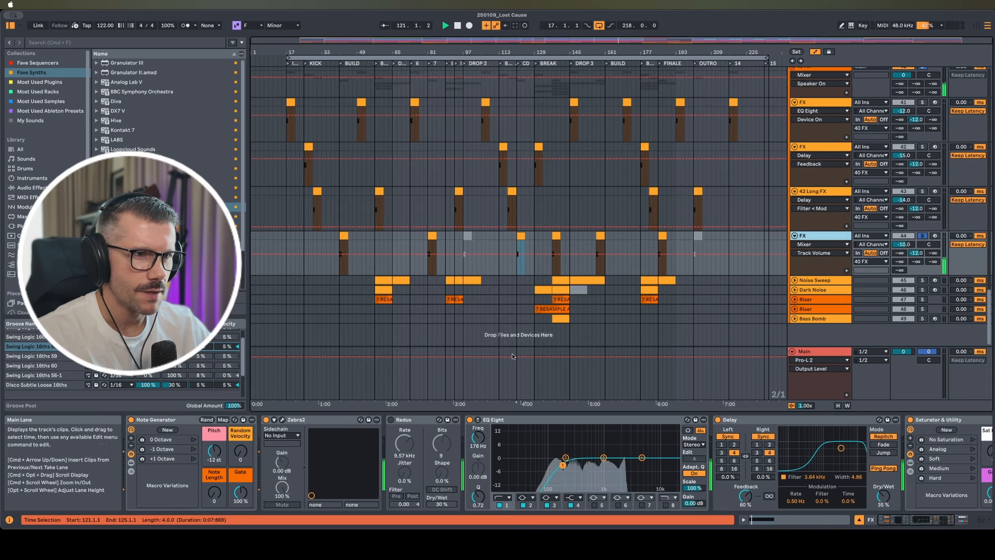
pyautogui.click(283, 421)
pyautogui.moveTo(412, 188); pyautogui.dragTo(355, 120)
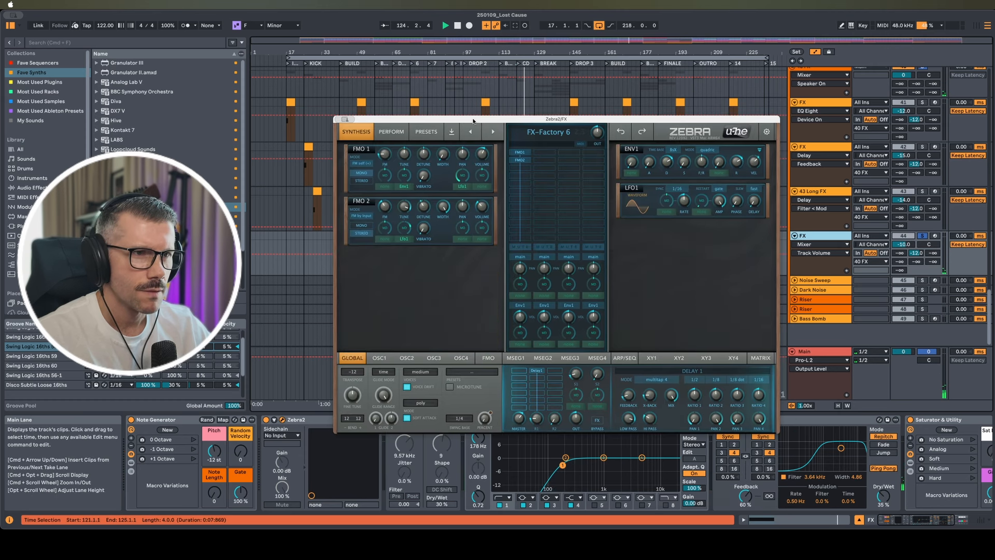
pyautogui.click(340, 119)
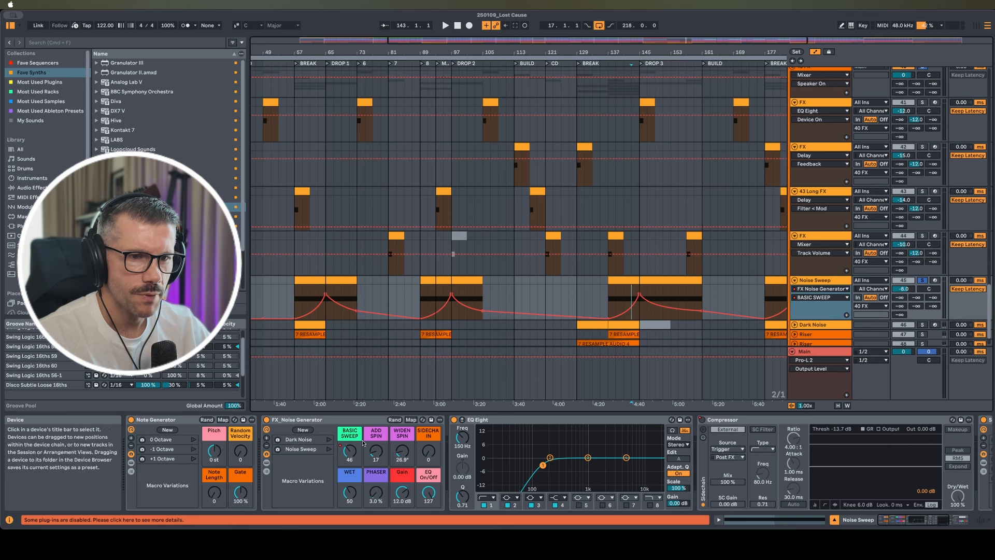
# Expand Auto Pan, Phaser Particle Alliance and Reverb inside the Noise Sweep rack and play the sweep
pyautogui.press('space')
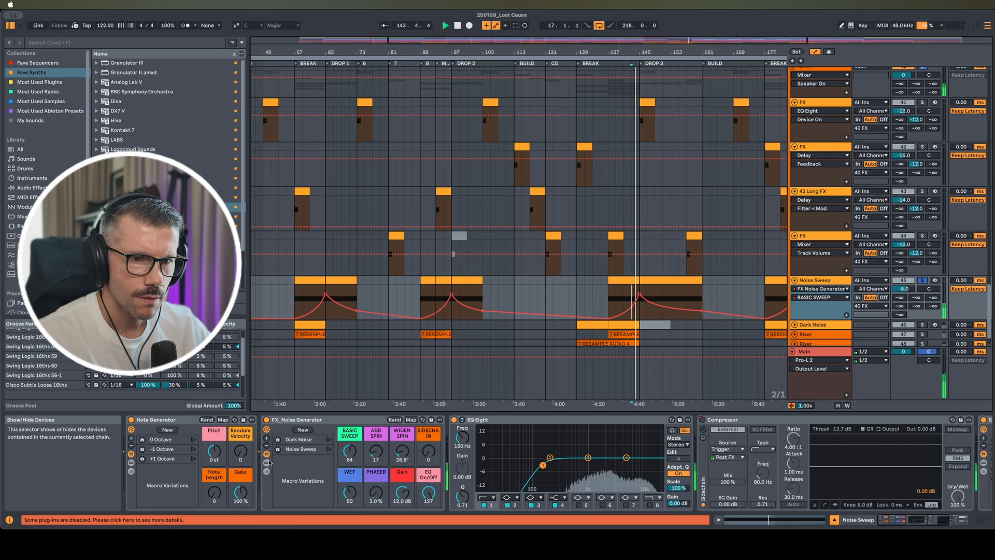
pyautogui.click(267, 461)
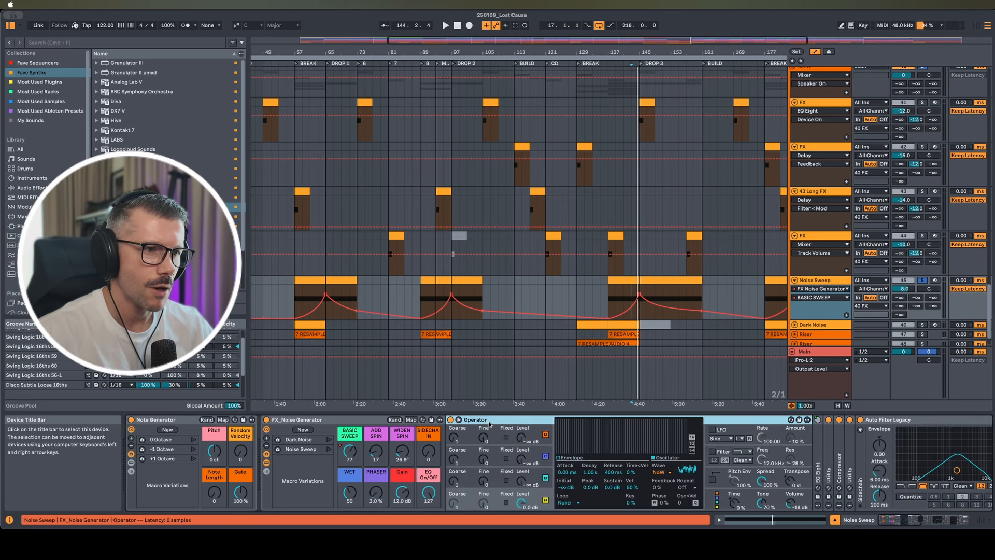
pyautogui.hscroll(5, 584, 456)
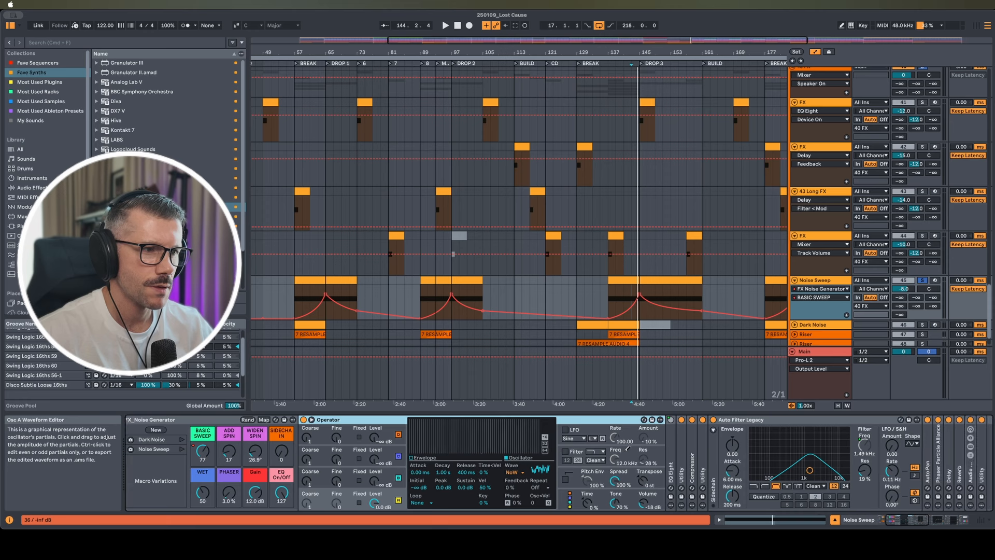
pyautogui.hscroll(4, 627, 446)
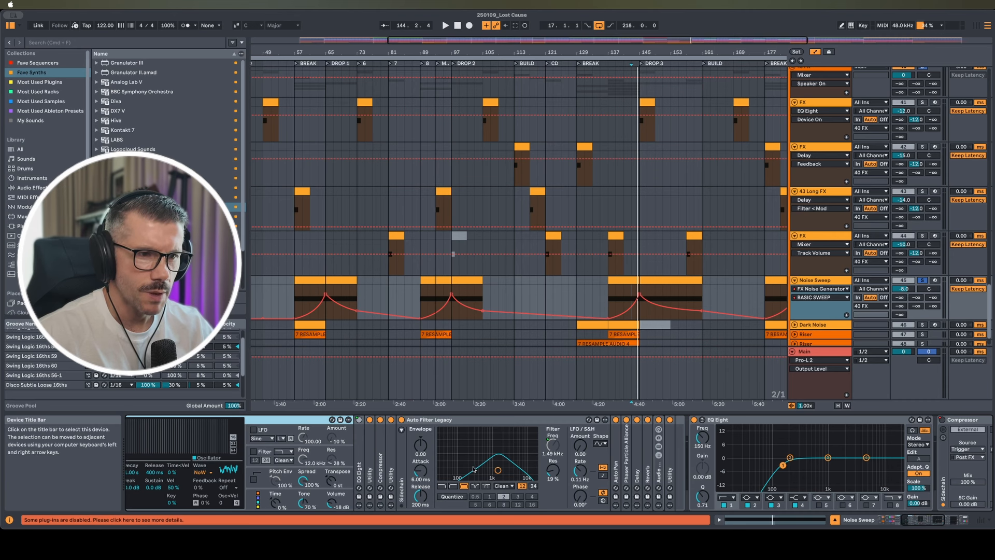
pyautogui.doubleClick(616, 460)
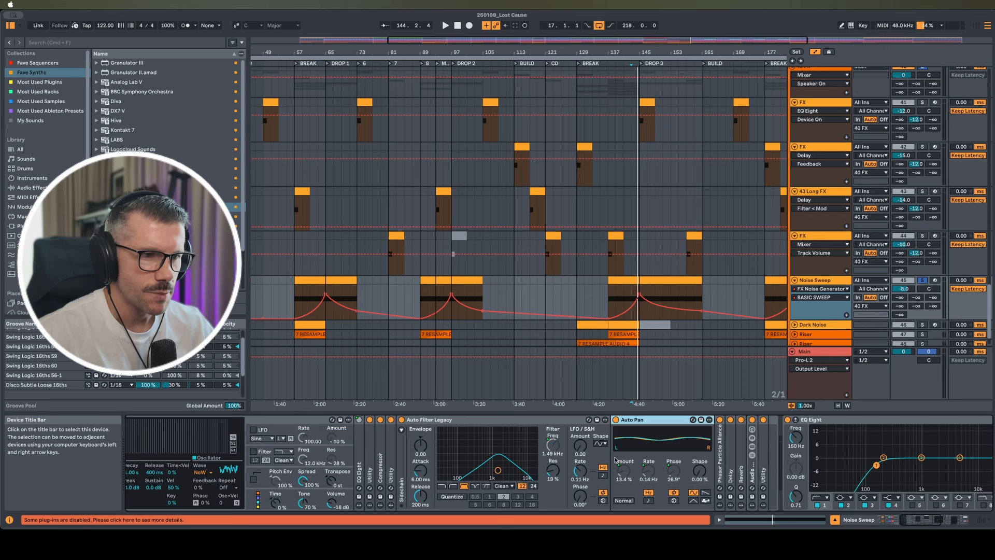
pyautogui.doubleClick(662, 450)
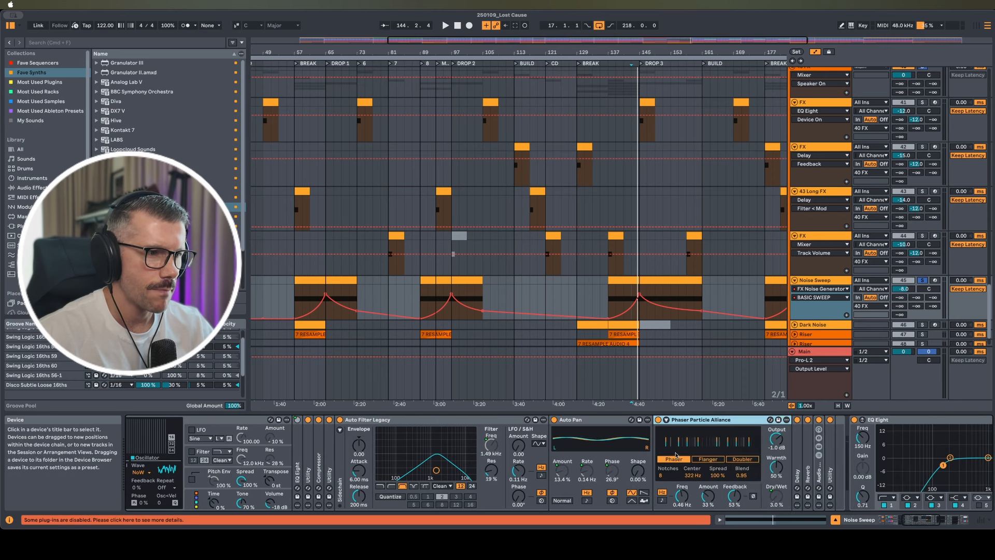
pyautogui.hscroll(3, 762, 460)
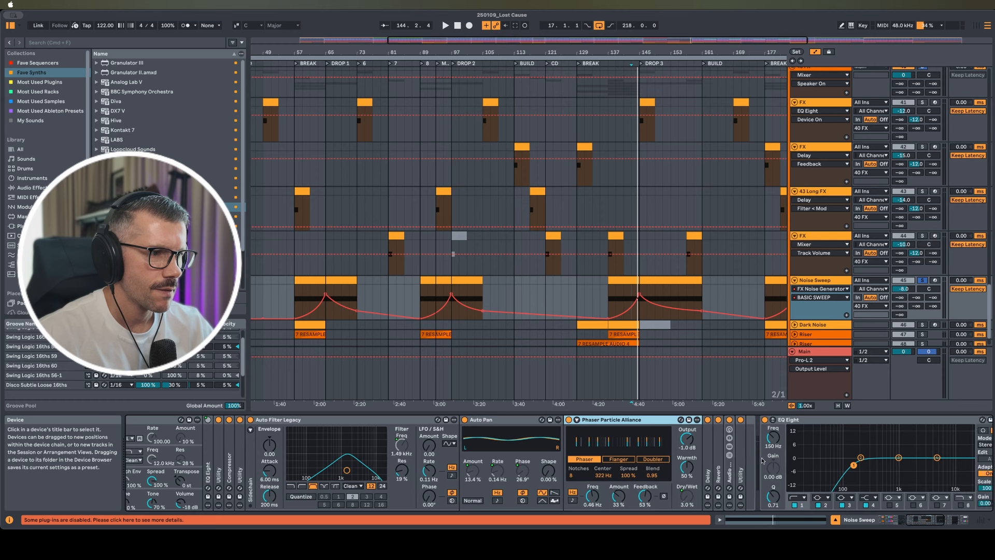
pyautogui.doubleClick(718, 463)
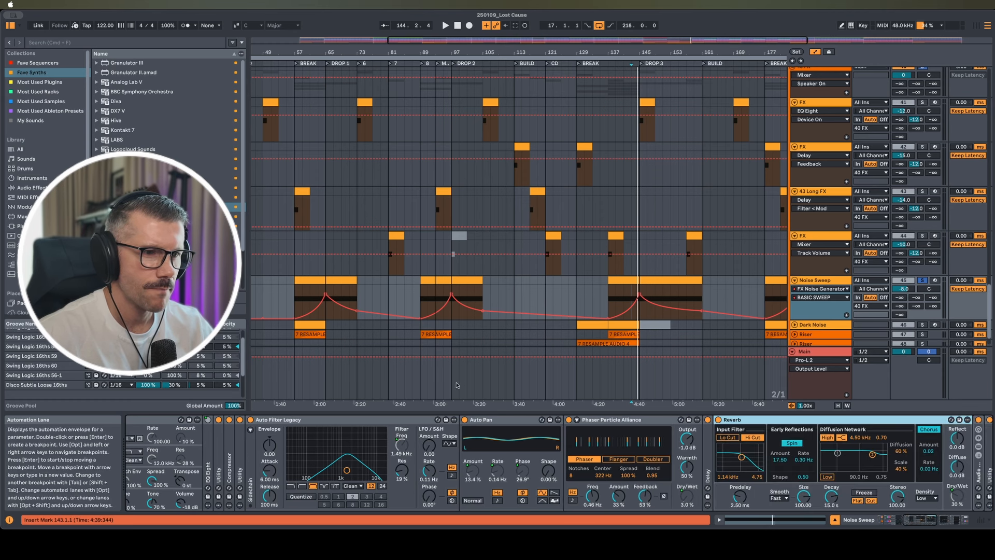
pyautogui.hscroll(-3, 538, 429)
pyautogui.hscroll(-1, 537, 428)
pyautogui.press('space')
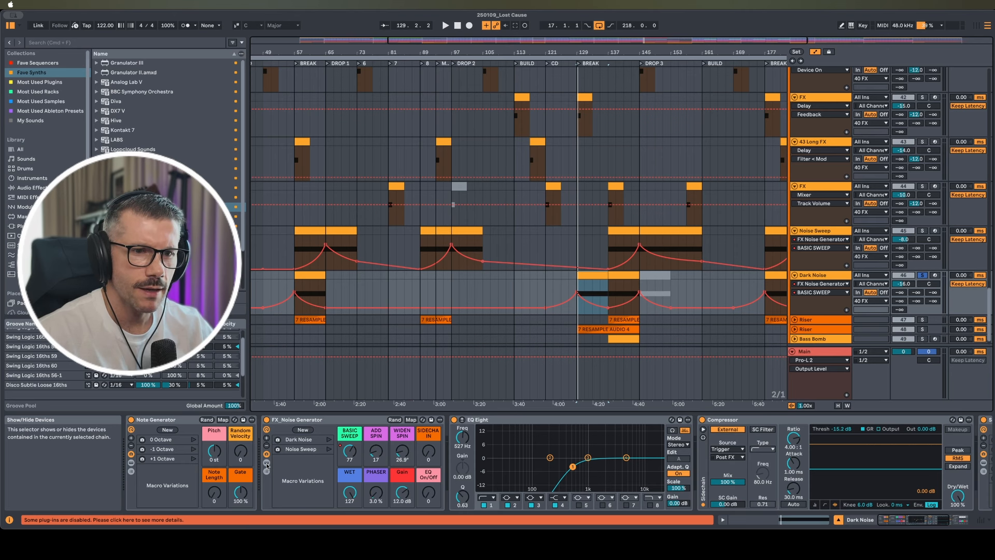
# Show Dark Noise's rack chain with its EQ Eight curve expanded and play it
pyautogui.click(266, 463)
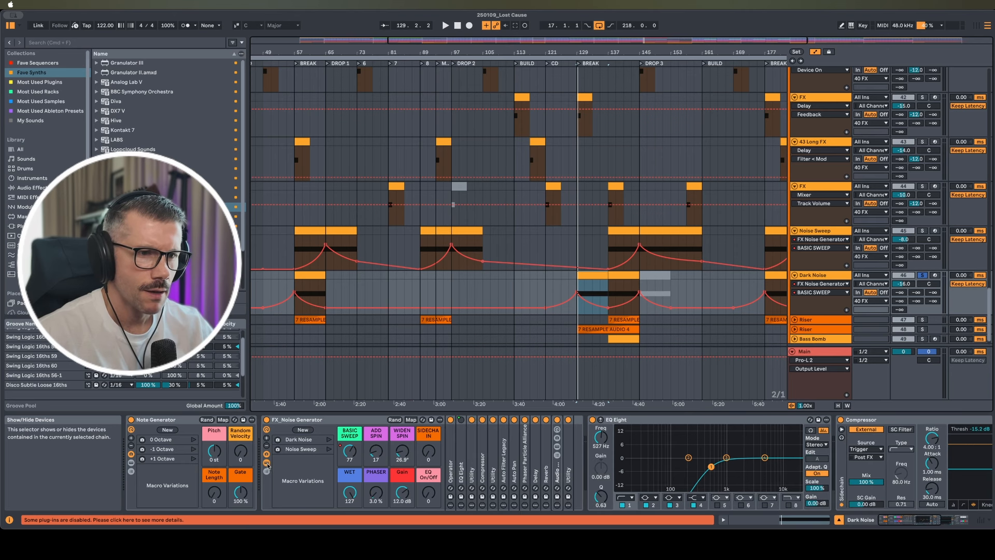
pyautogui.click(462, 465)
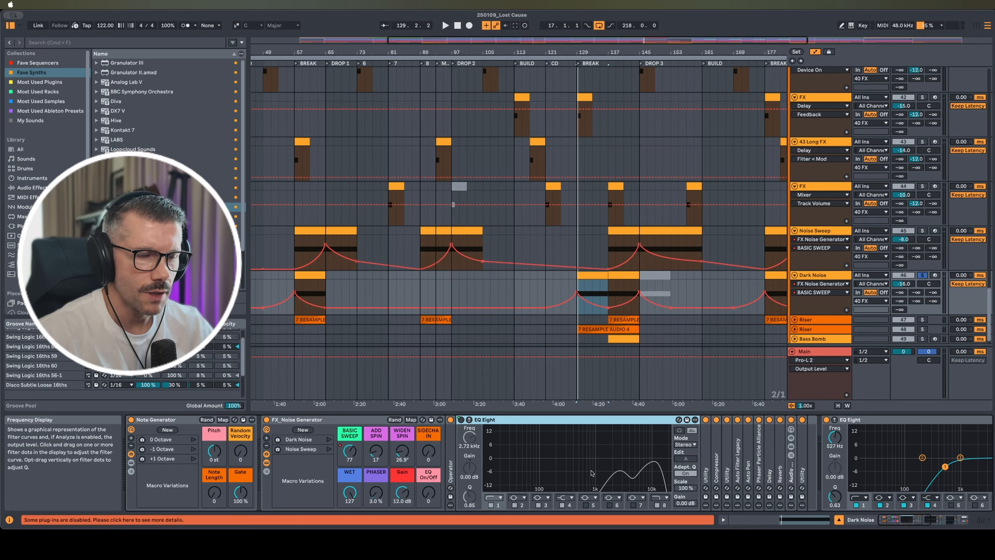
pyautogui.press('space')
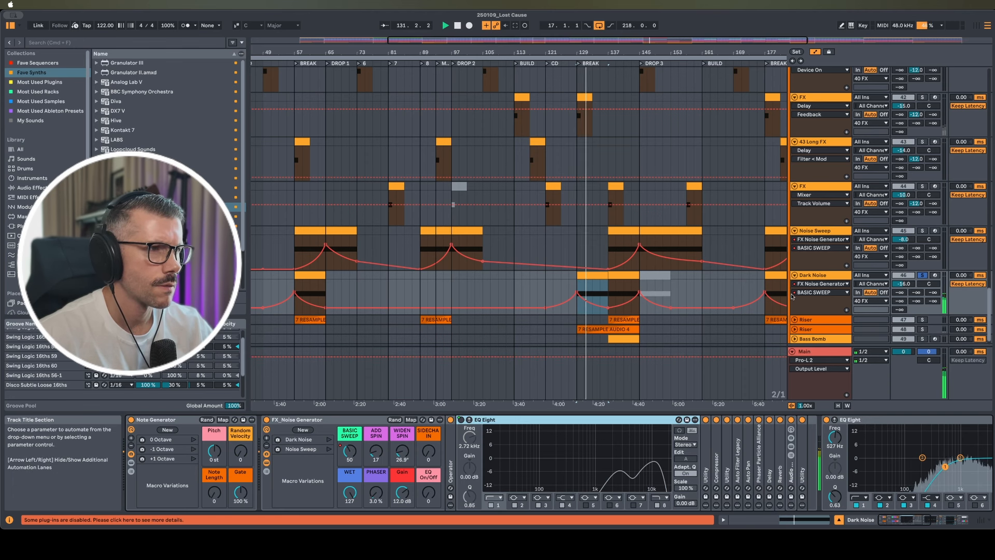
# Fold Dark Noise and unfold both Riser tracks
pyautogui.click(795, 276)
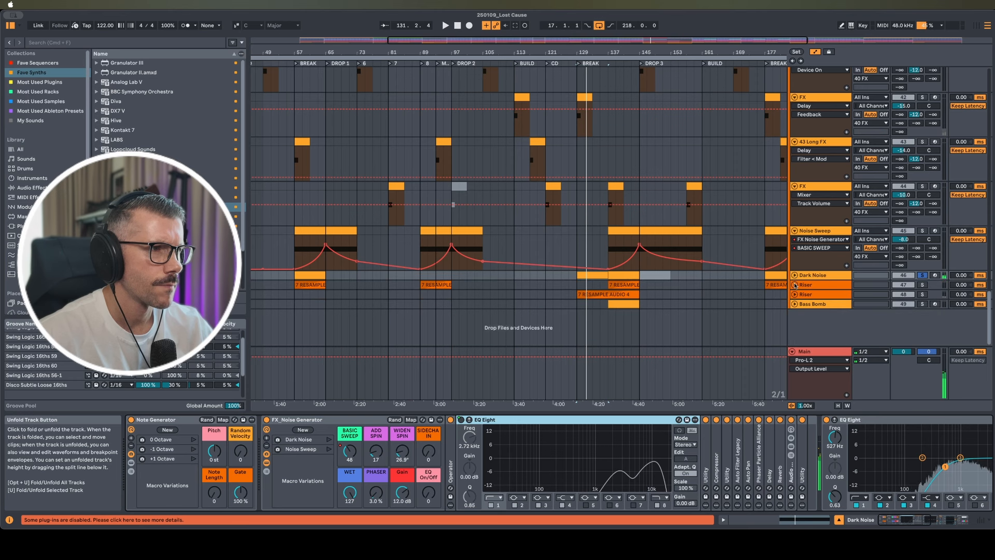
pyautogui.click(795, 285)
pyautogui.click(838, 163)
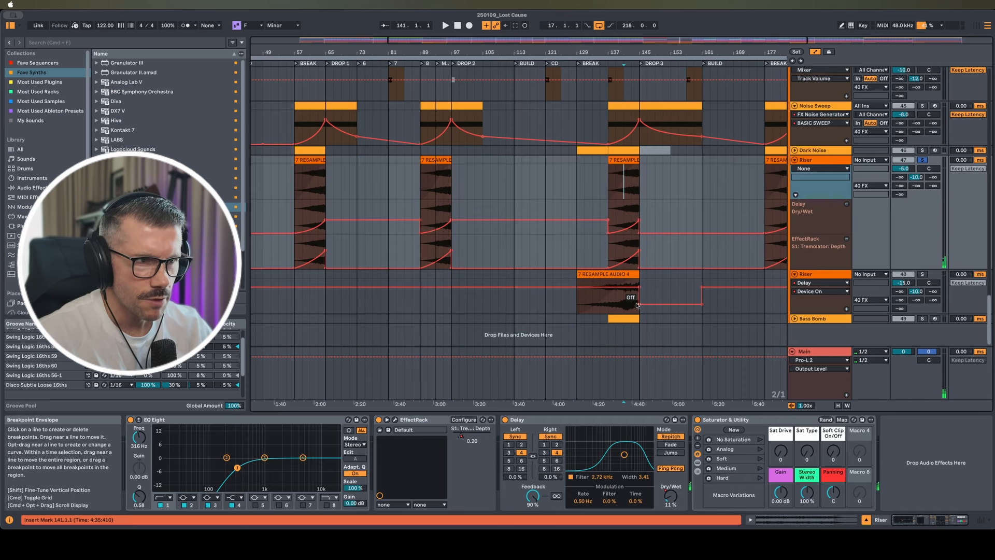
# Open the Riser clip at bar 137, then return to the Riser track's devices
pyautogui.click(836, 162)
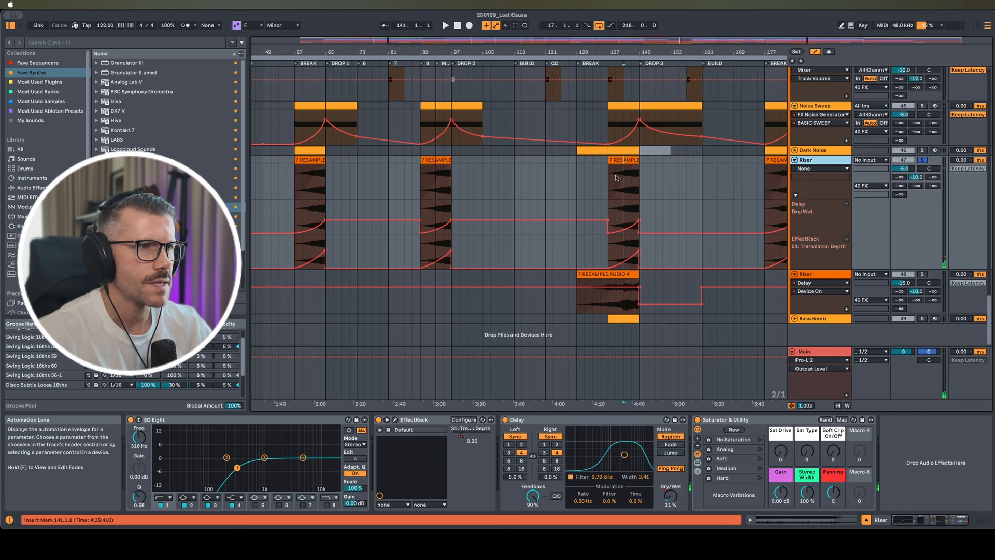
pyautogui.doubleClick(624, 160)
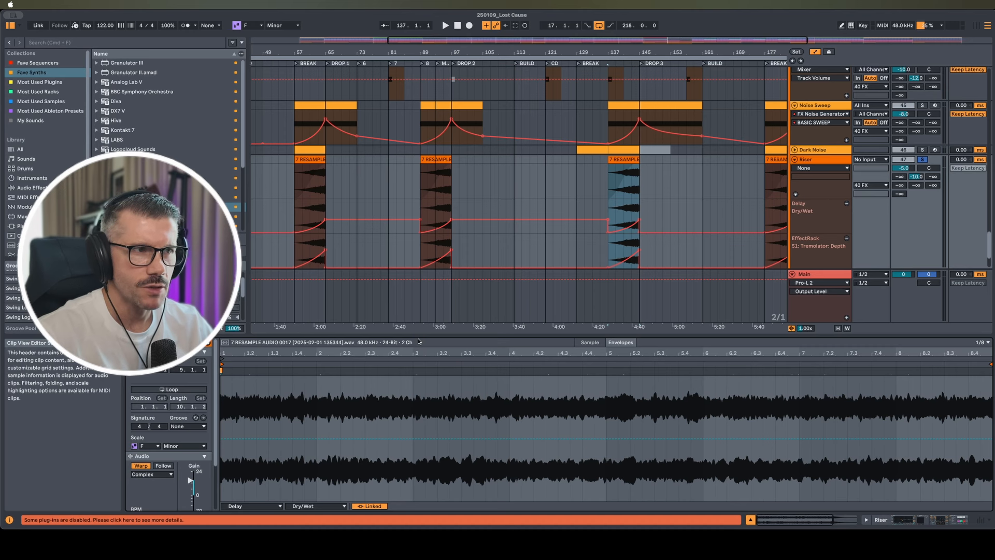
pyautogui.doubleClick(820, 160)
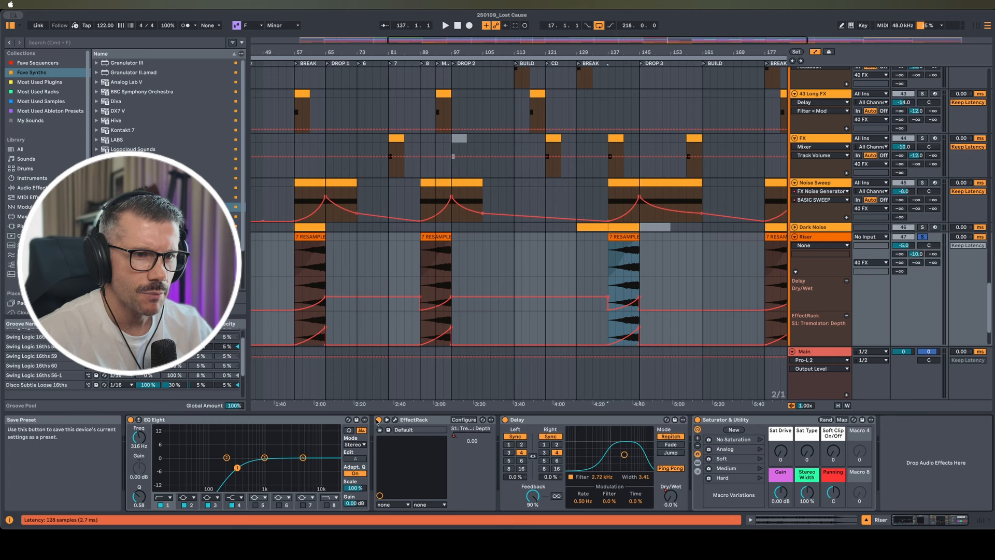
# Bypass the Soundtoys Effect Rack and play to compare the Riser sound
pyautogui.click(393, 420)
pyautogui.moveTo(488, 68); pyautogui.dragTo(426, 42)
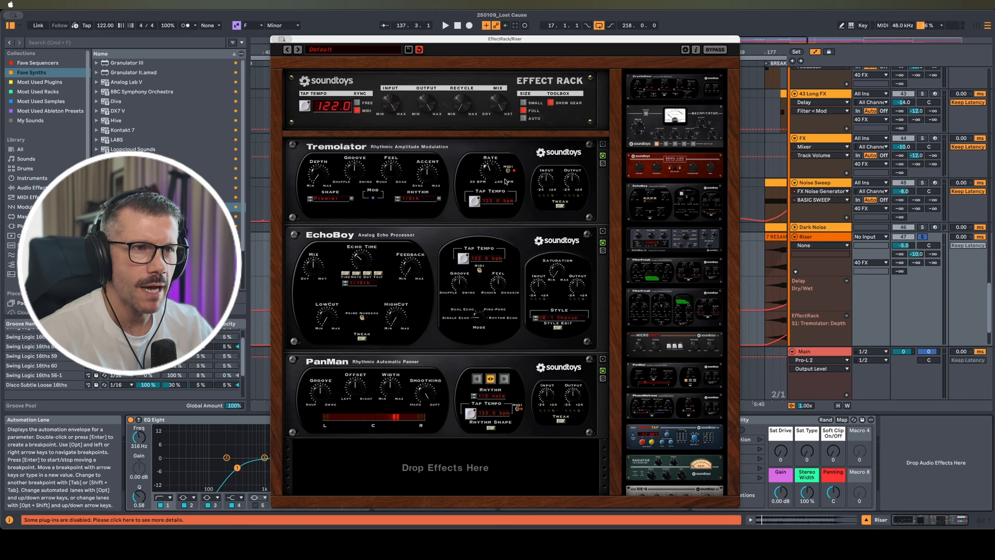
pyautogui.moveTo(507, 40); pyautogui.dragTo(366, 31)
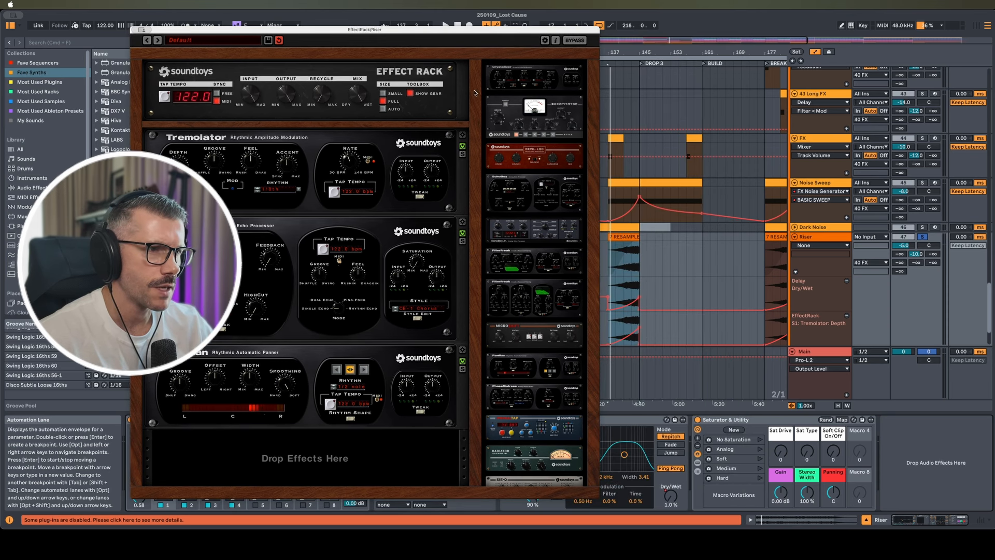
pyautogui.click(624, 280)
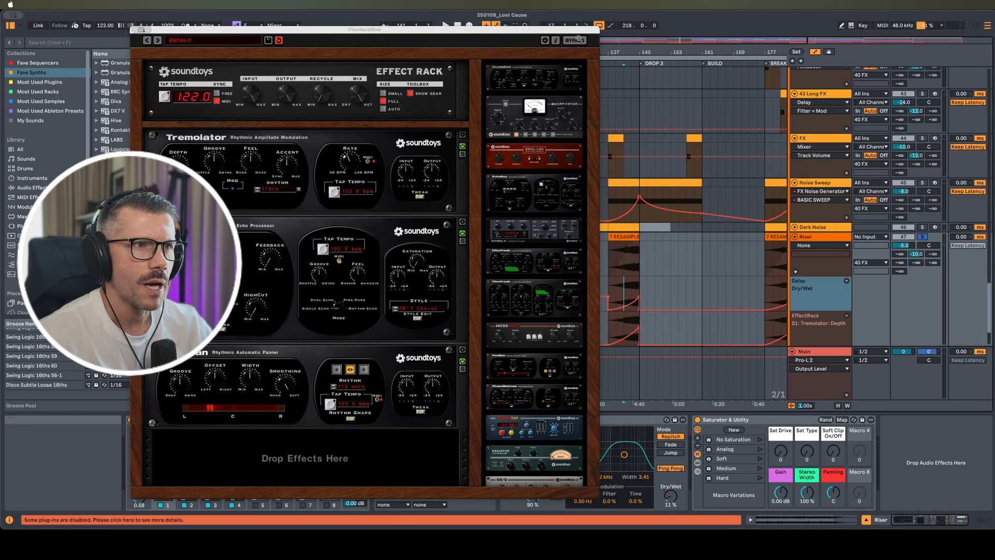
pyautogui.click(577, 40)
pyautogui.press('space')
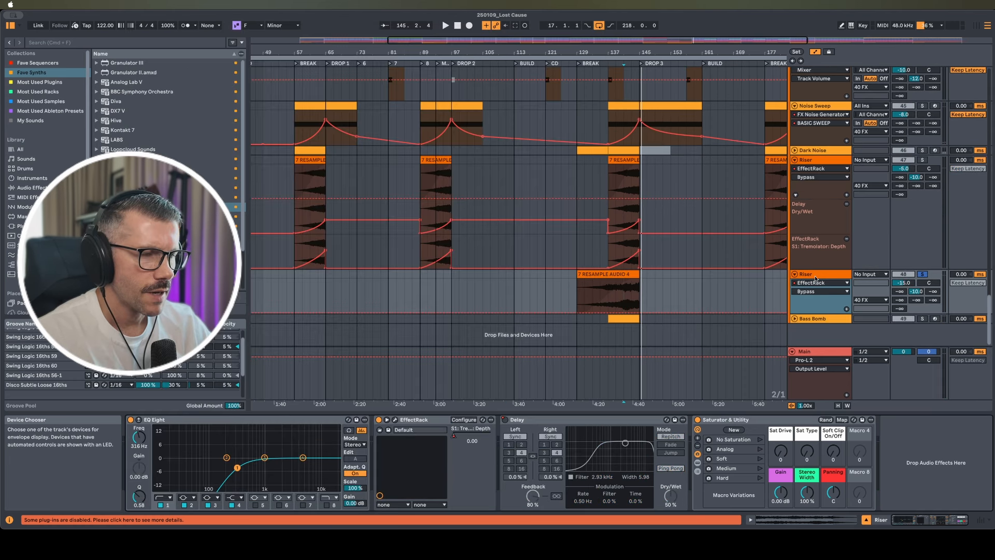
pyautogui.click(816, 276)
# Switch the second Riser's Effect Rack on and play it from bar 141
pyautogui.click(630, 282)
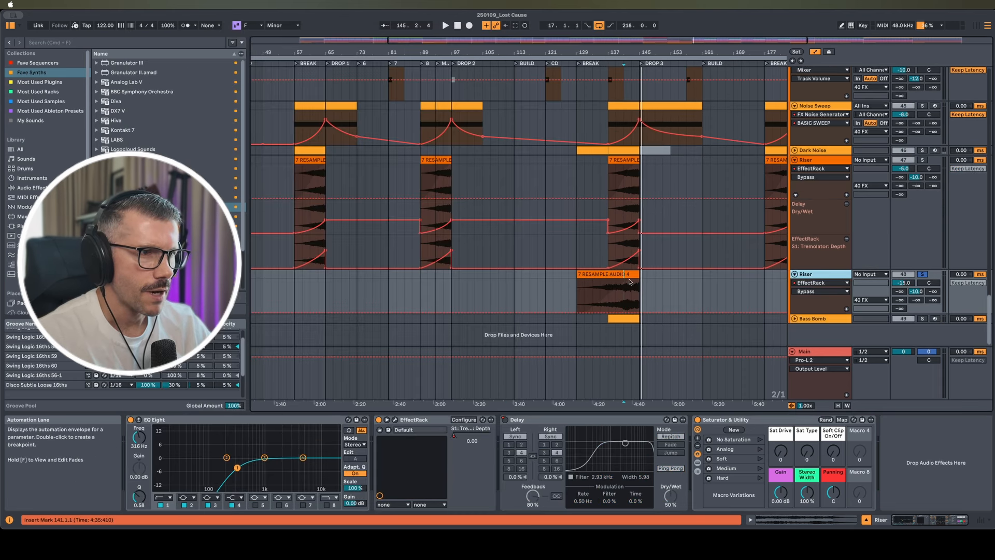
pyautogui.press('space')
pyautogui.click(379, 421)
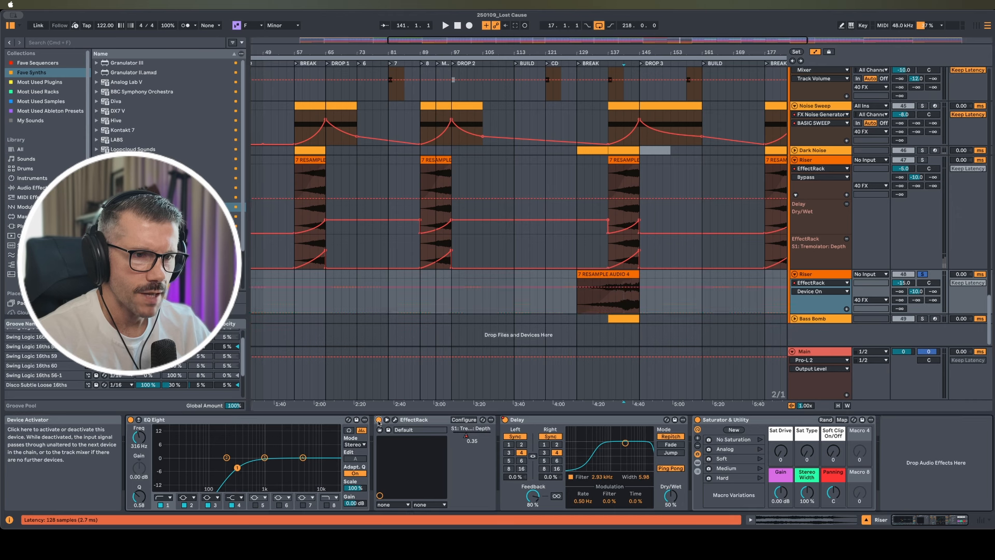
pyautogui.press('space')
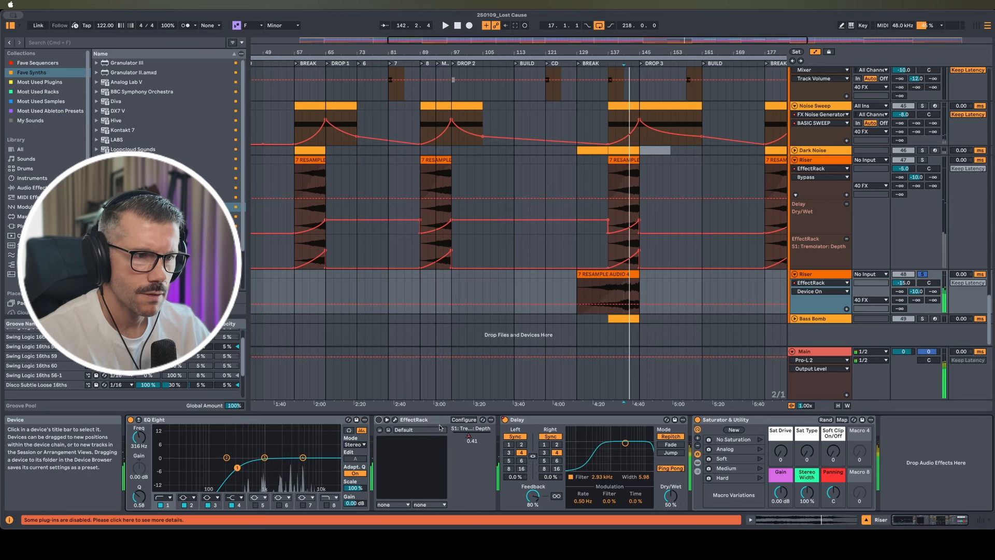
pyautogui.click(395, 419)
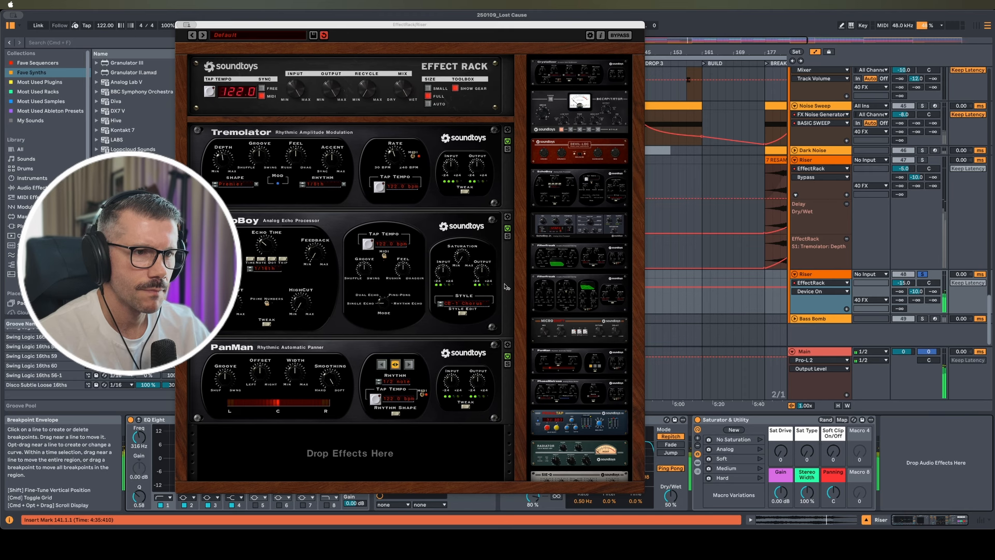
pyautogui.scroll(-1, 726, 259)
pyautogui.click(840, 284)
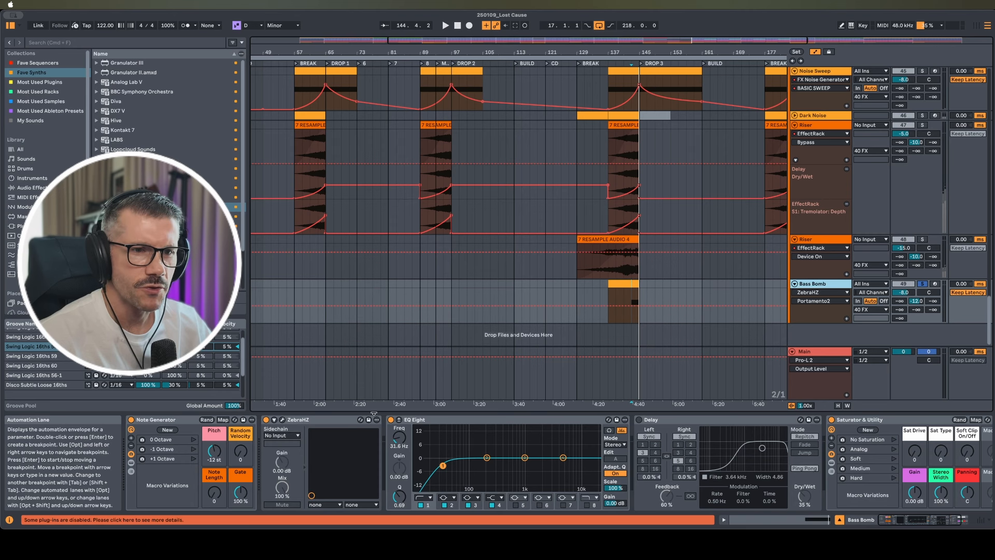
# Preview Bass Bomb's ZebraHZ preset during playback, then select the 40 FX group track
pyautogui.click(283, 420)
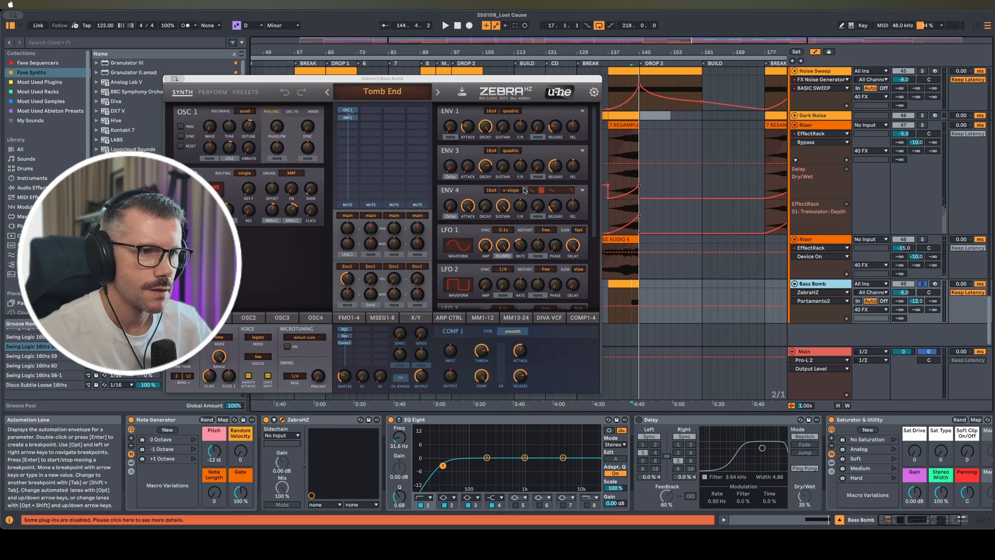
pyautogui.press('space')
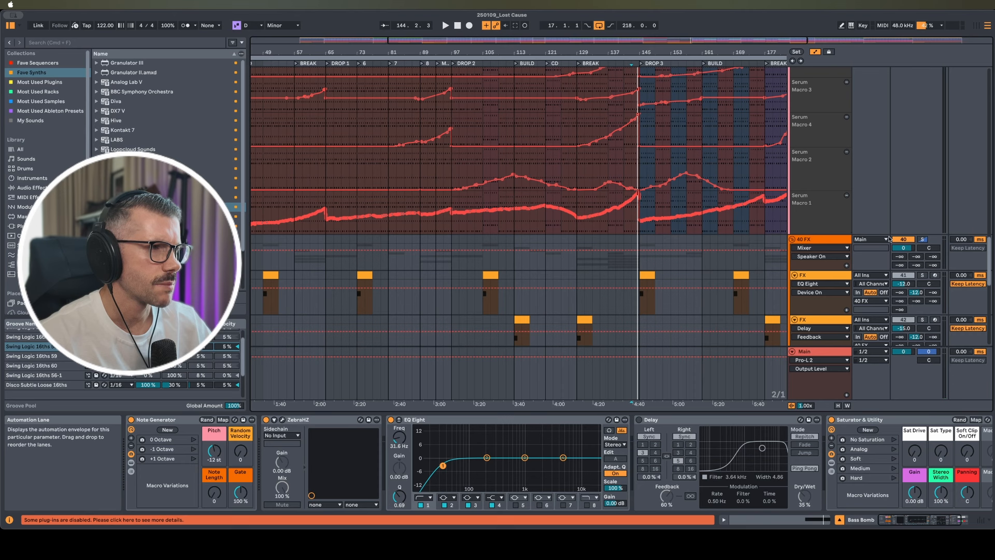
pyautogui.click(762, 260)
# Play the arrangement from bar 141 while scrolling through the tracks
pyautogui.click(625, 279)
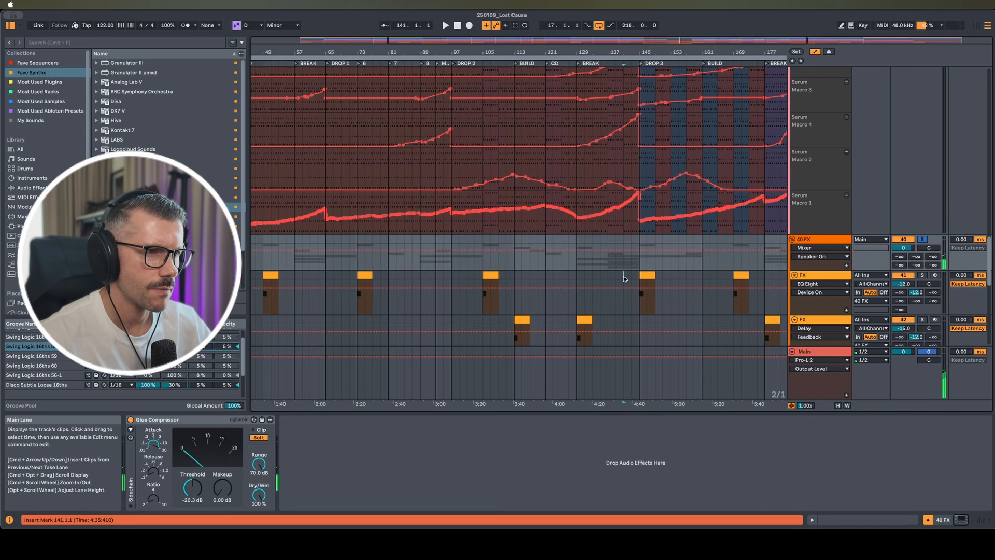
pyautogui.press('space')
pyautogui.scroll(-10, 624, 279)
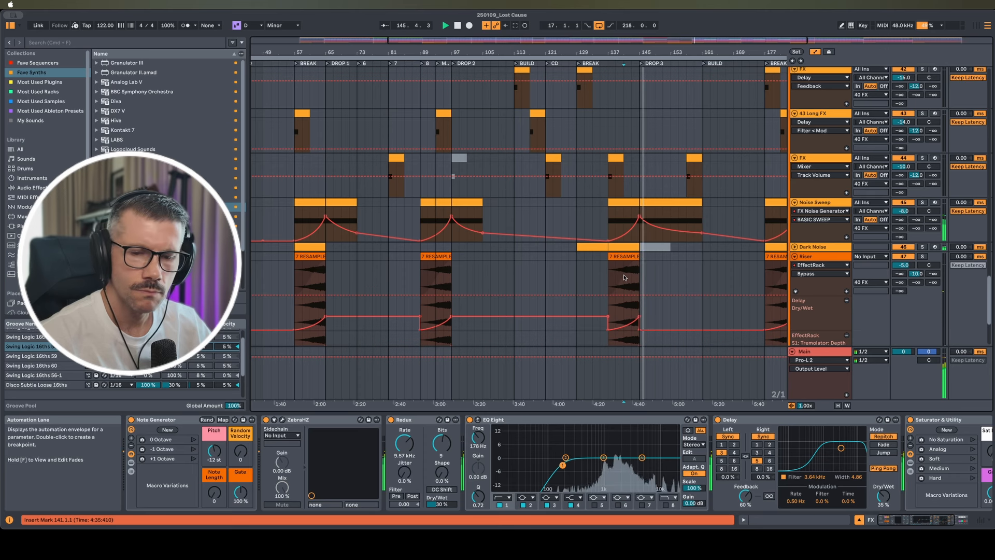
pyautogui.scroll(5, 653, 255)
pyautogui.scroll(10, 653, 253)
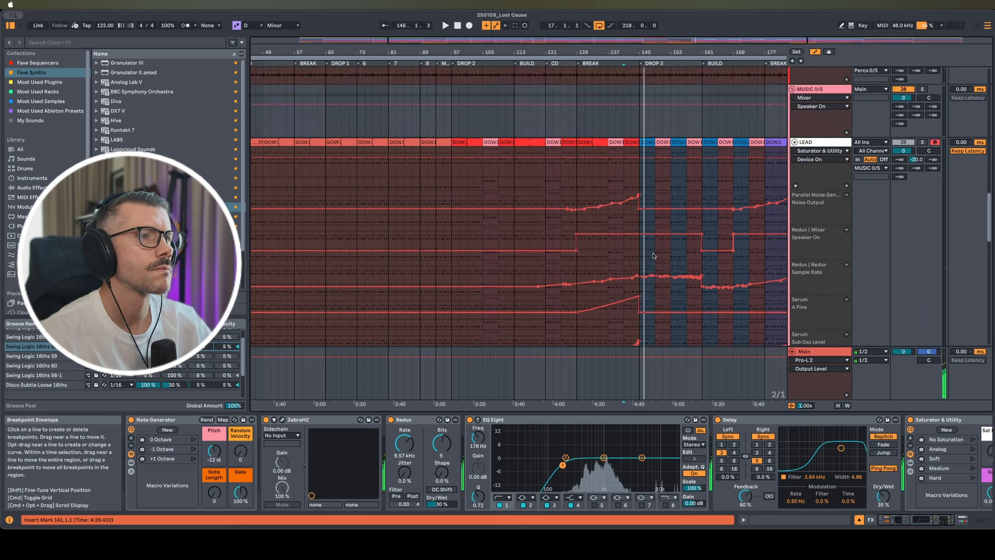
pyautogui.scroll(-10, 653, 255)
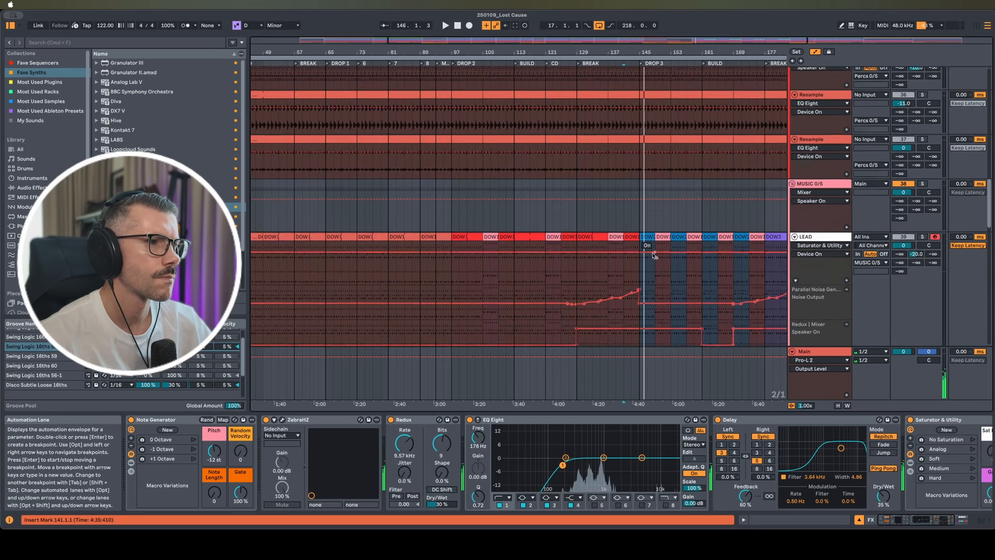
pyautogui.scroll(3, 653, 257)
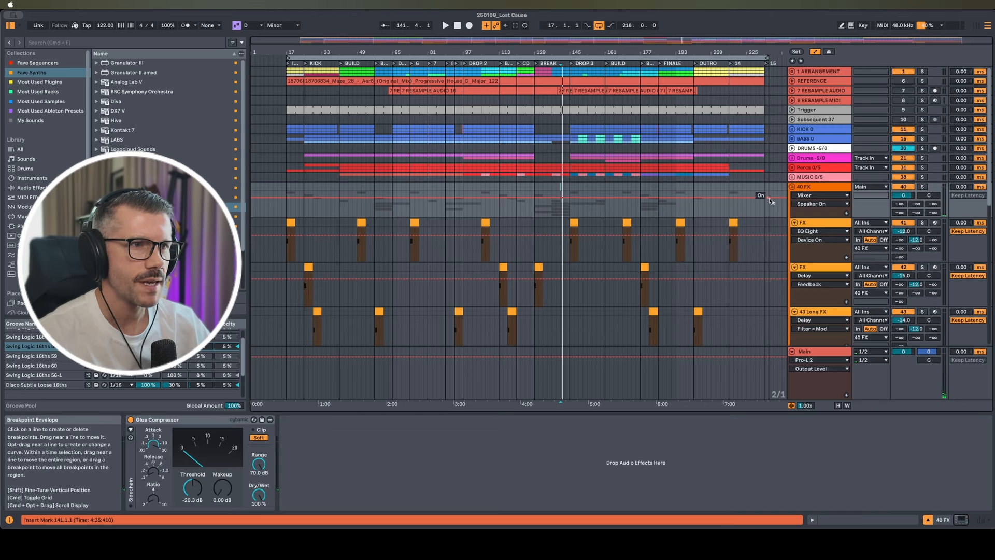
pyautogui.press('space')
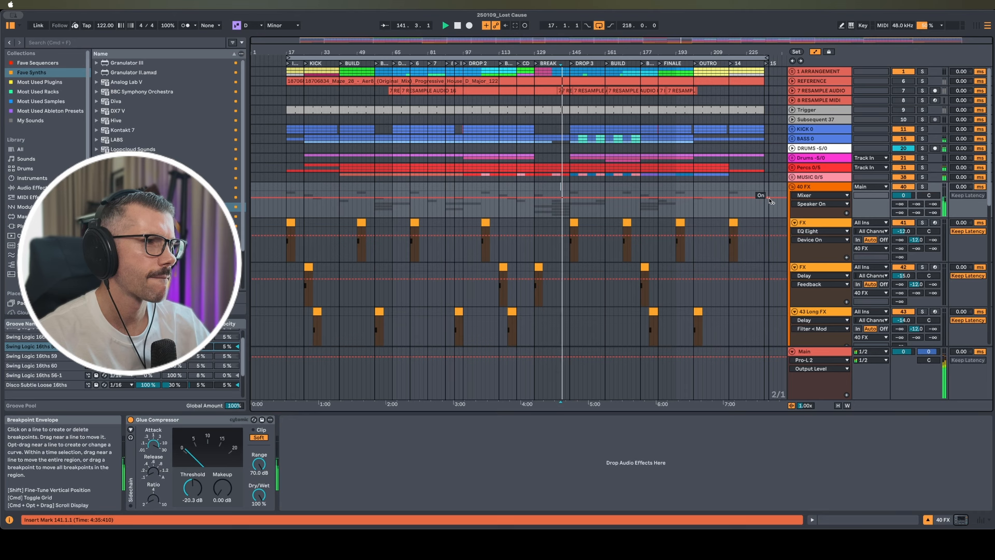